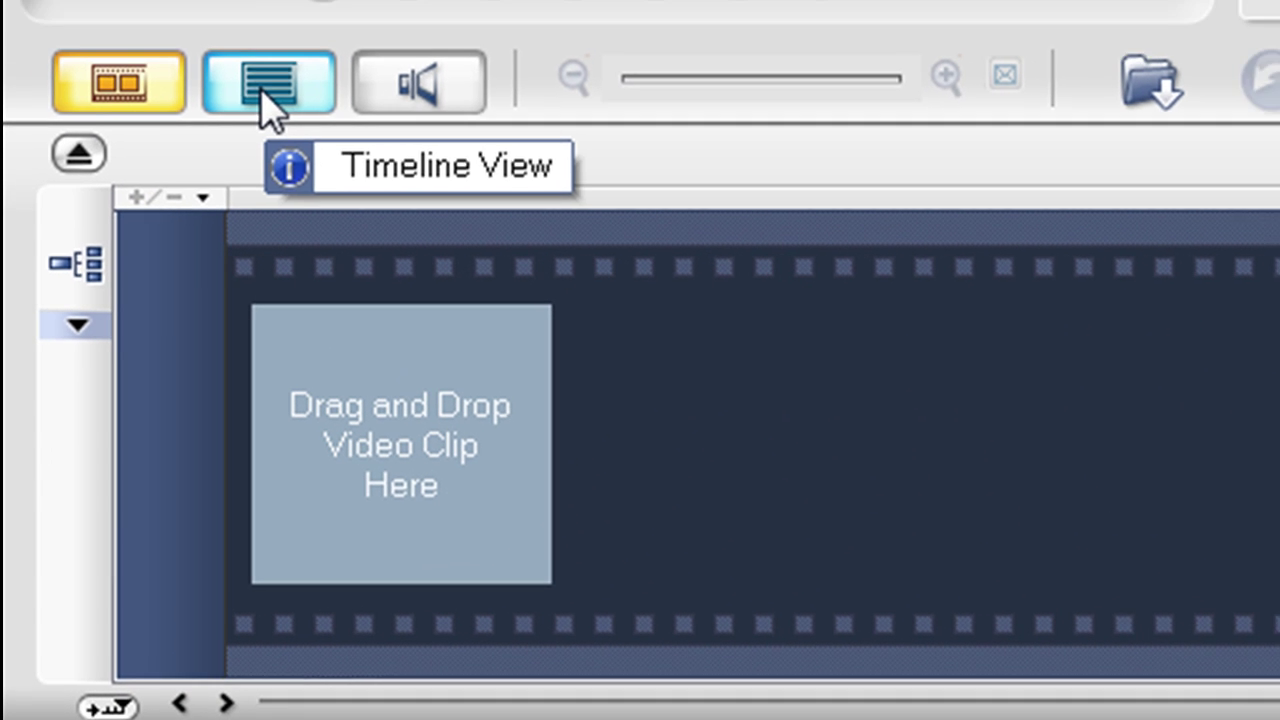
Step: Switch the project editing area to Timeline View
left_click(277, 65)
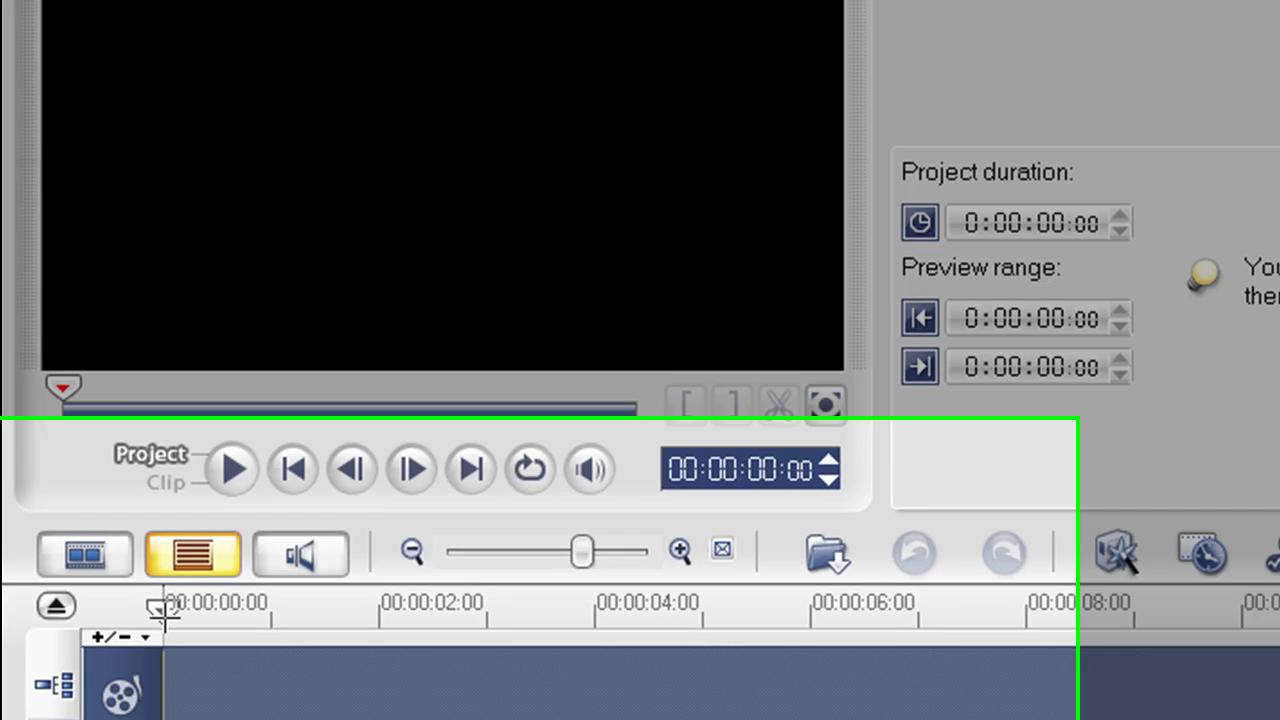
left_click_drag(189, 237, 176, 282)
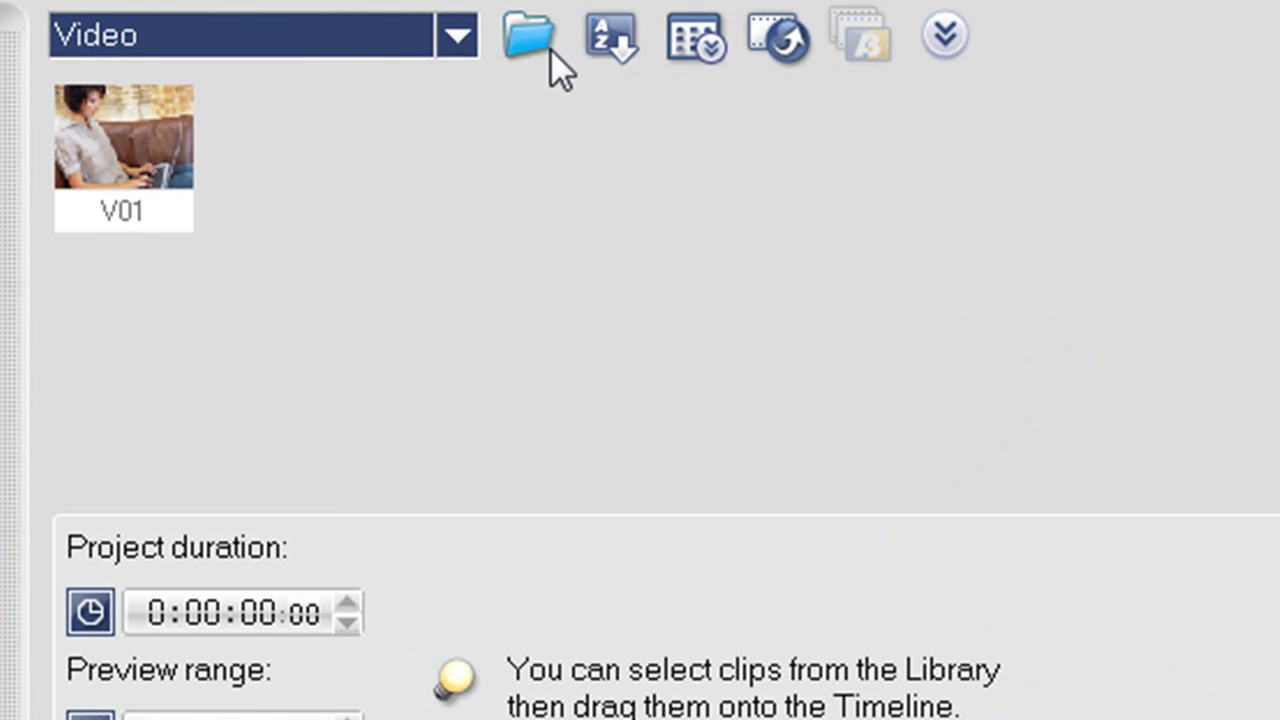
Step: Load CF217.mpg from the bahan folder into the video library and place it at the start of the video track
left_click(459, 39)
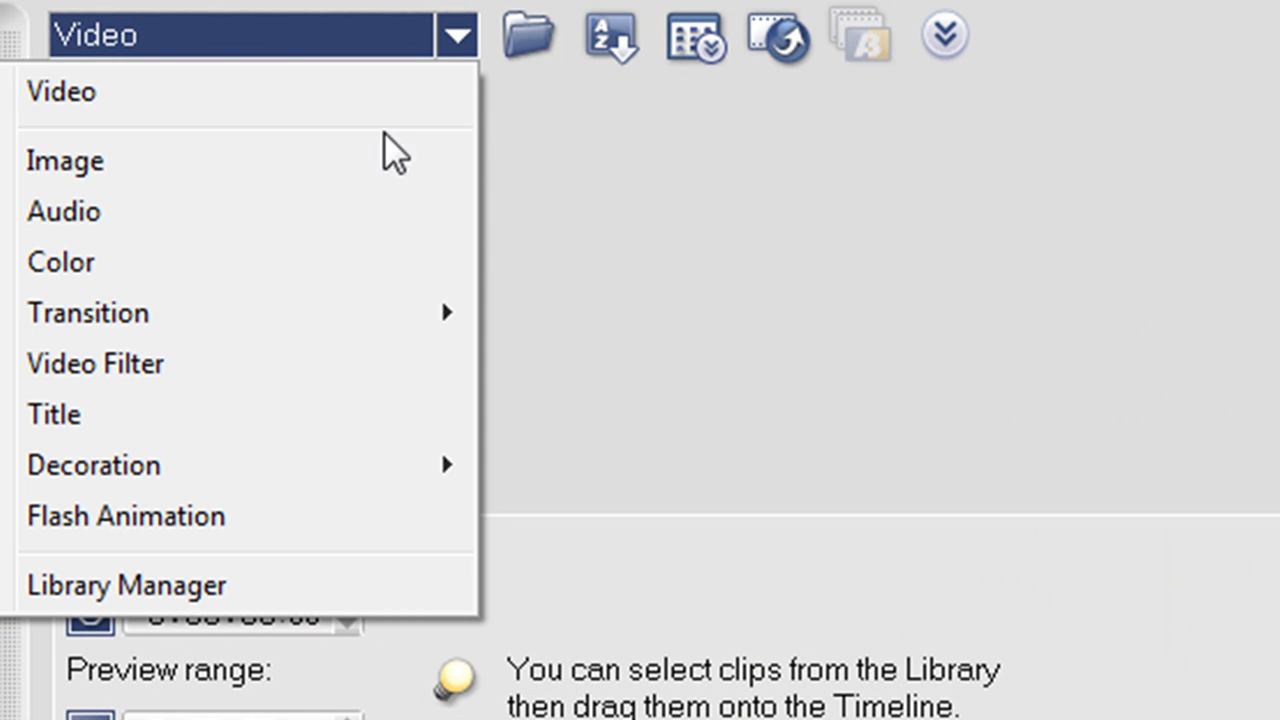
left_click(347, 76)
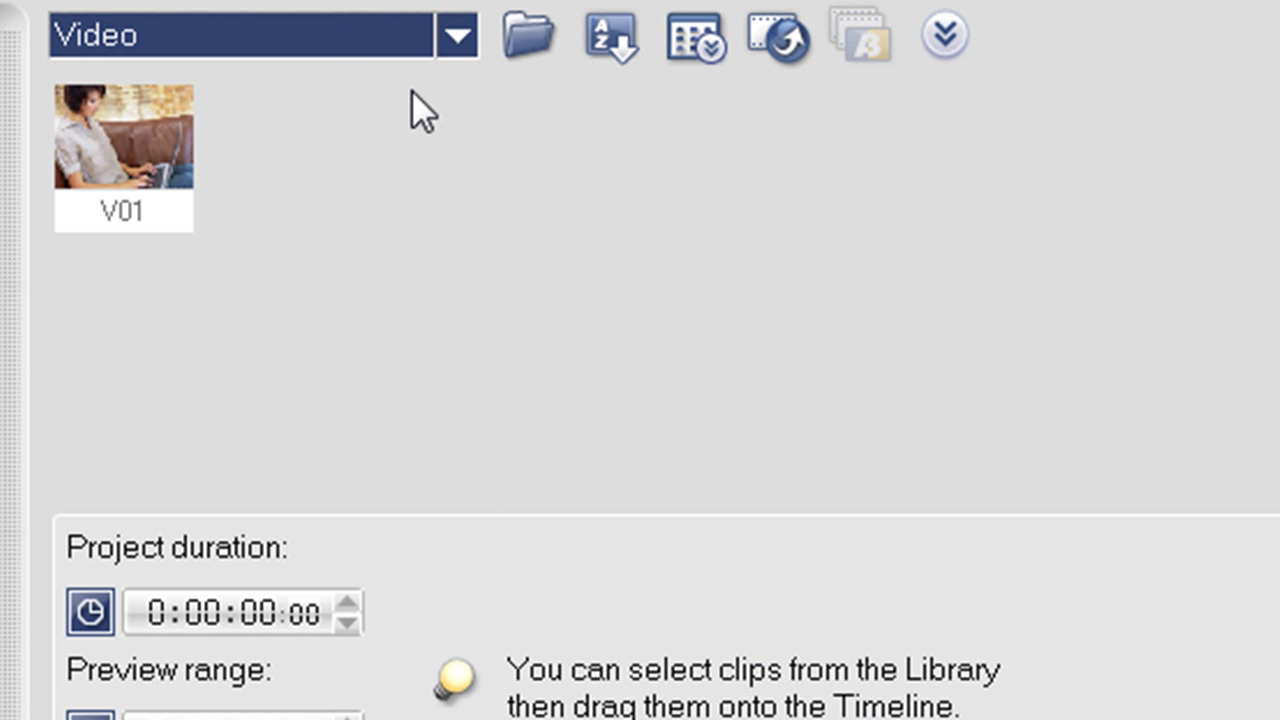
left_click(525, 46)
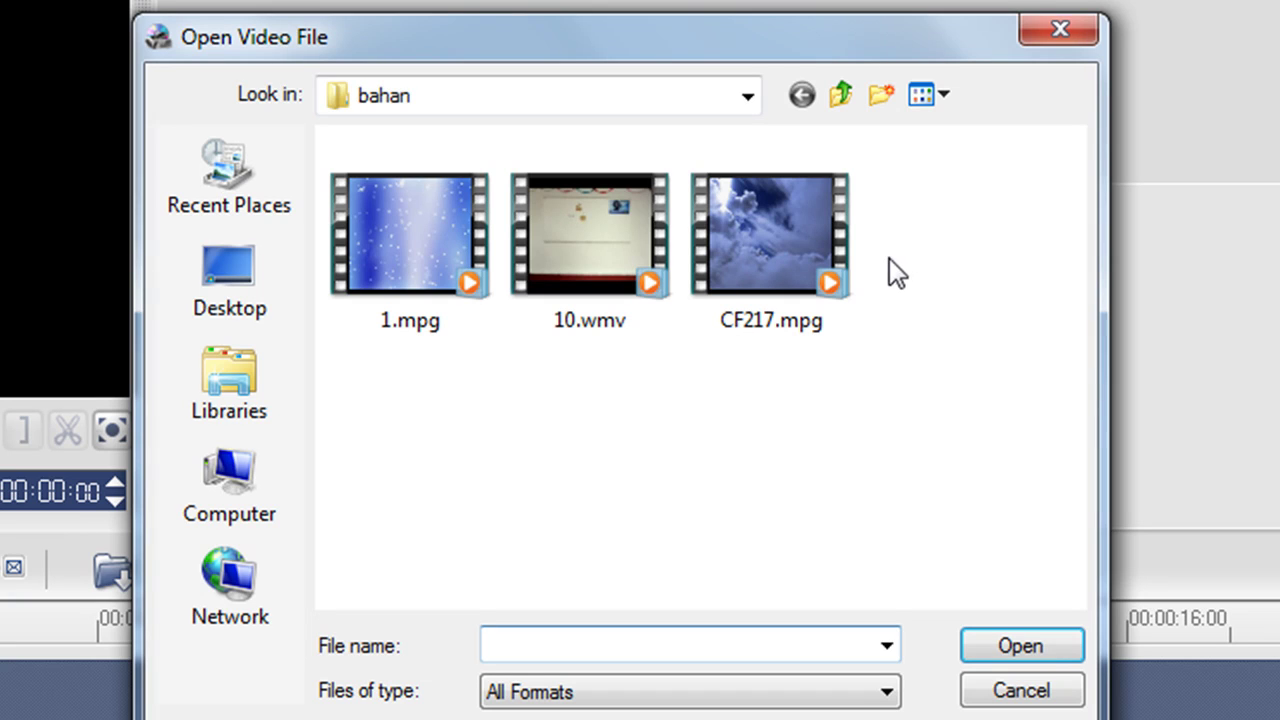
double_click(838, 282)
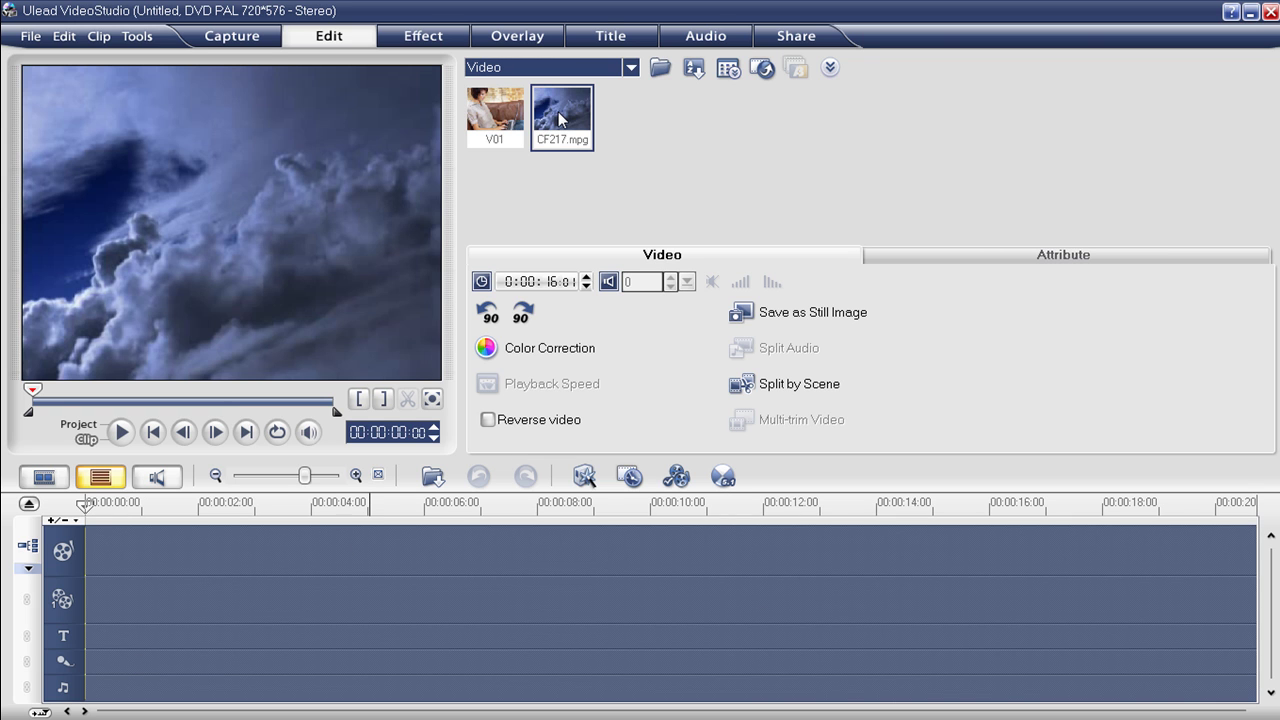
left_click_drag(557, 110, 445, 539)
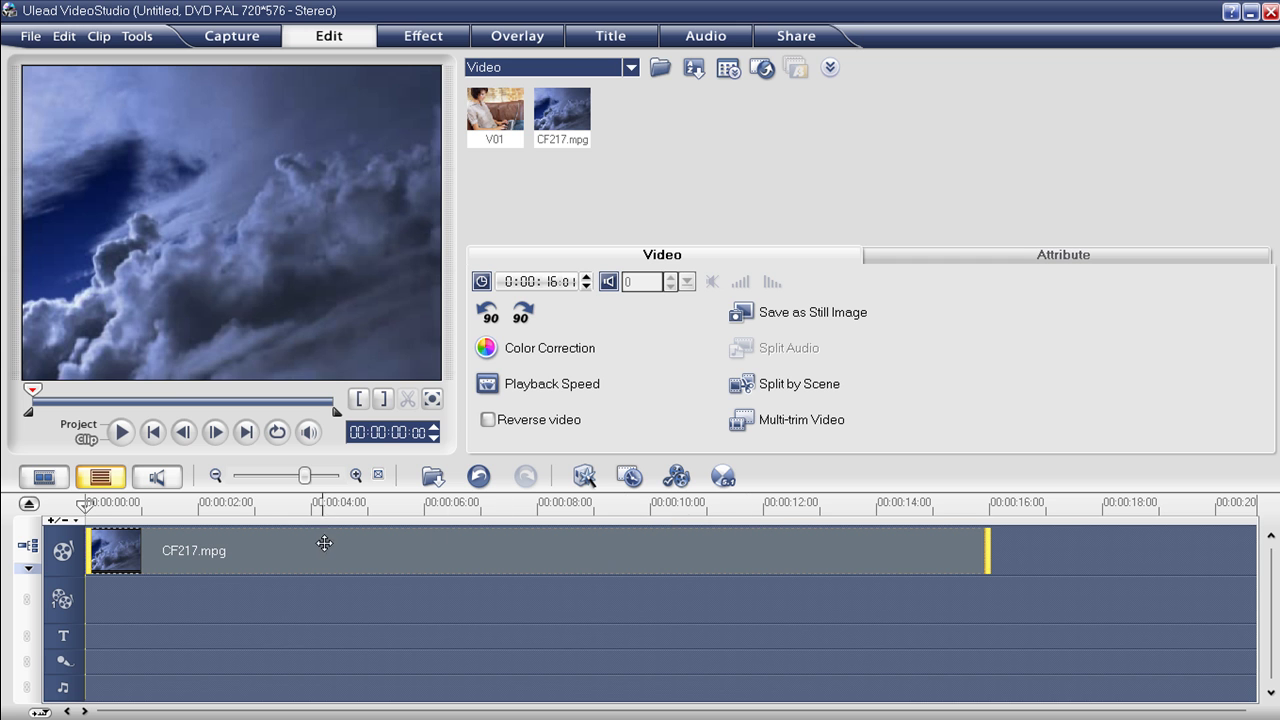
Step: Play the clip and add timeline markers at about 6 and 12.7 seconds
left_click(121, 433)
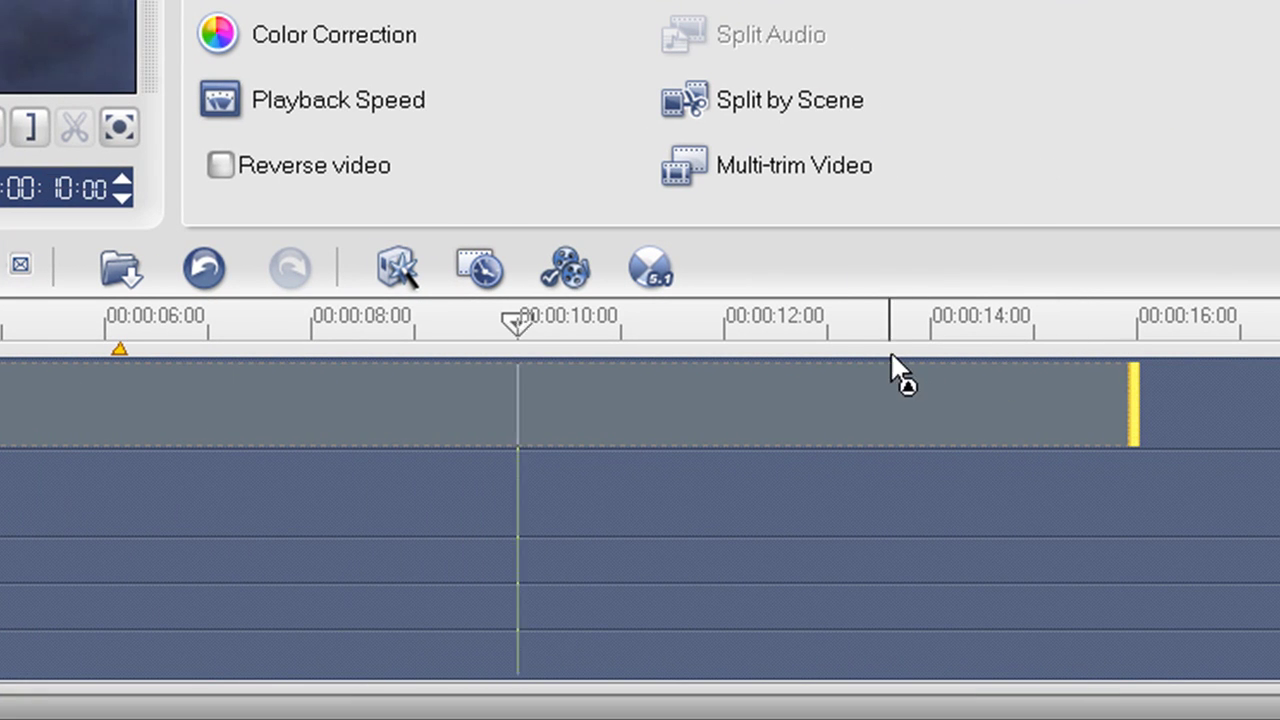
left_click(802, 349)
key("space")
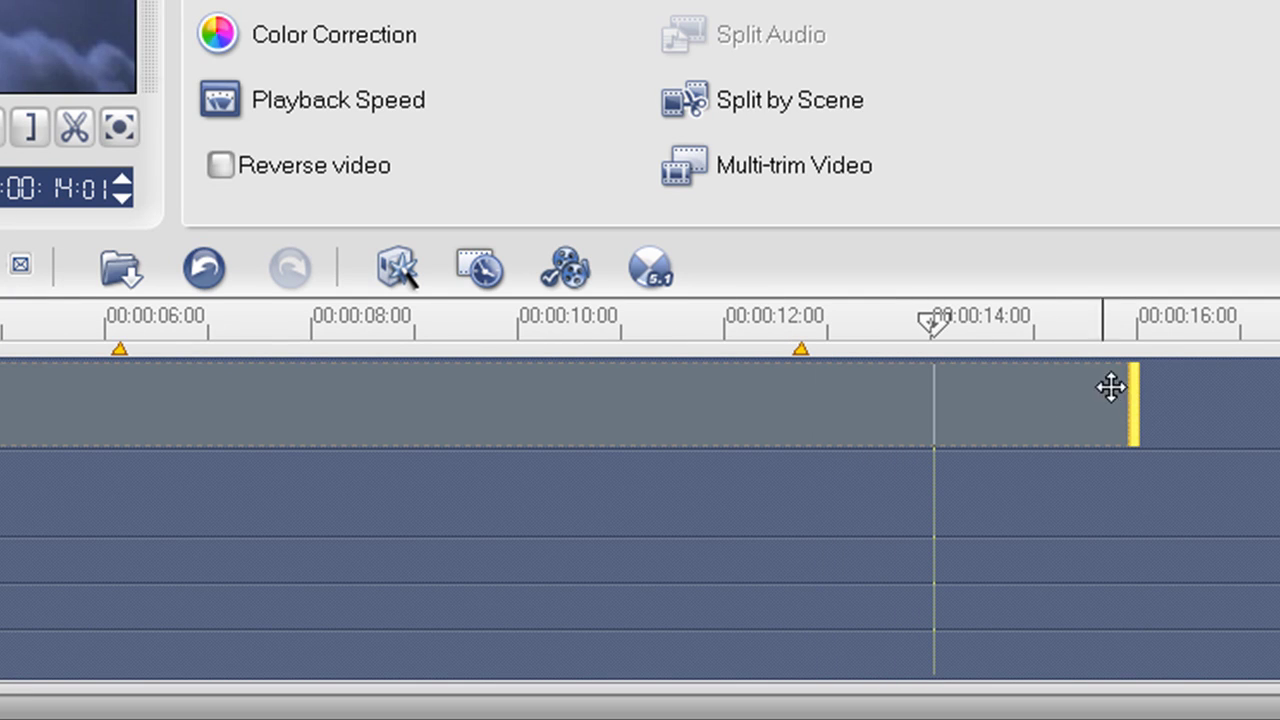
Step: Trim the end of the CF217.mpg clip to the second marker and its beginning to the first marker
left_click_drag(1133, 388, 800, 394)
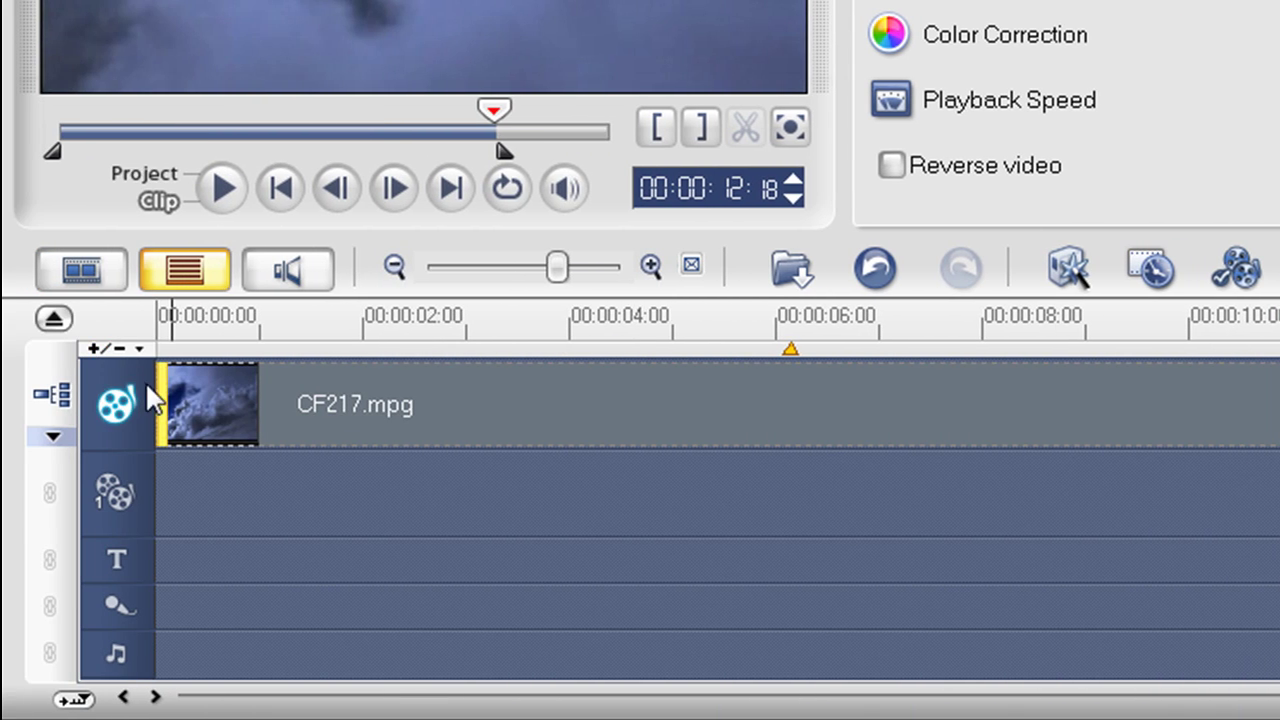
left_click_drag(461, 406, 792, 417)
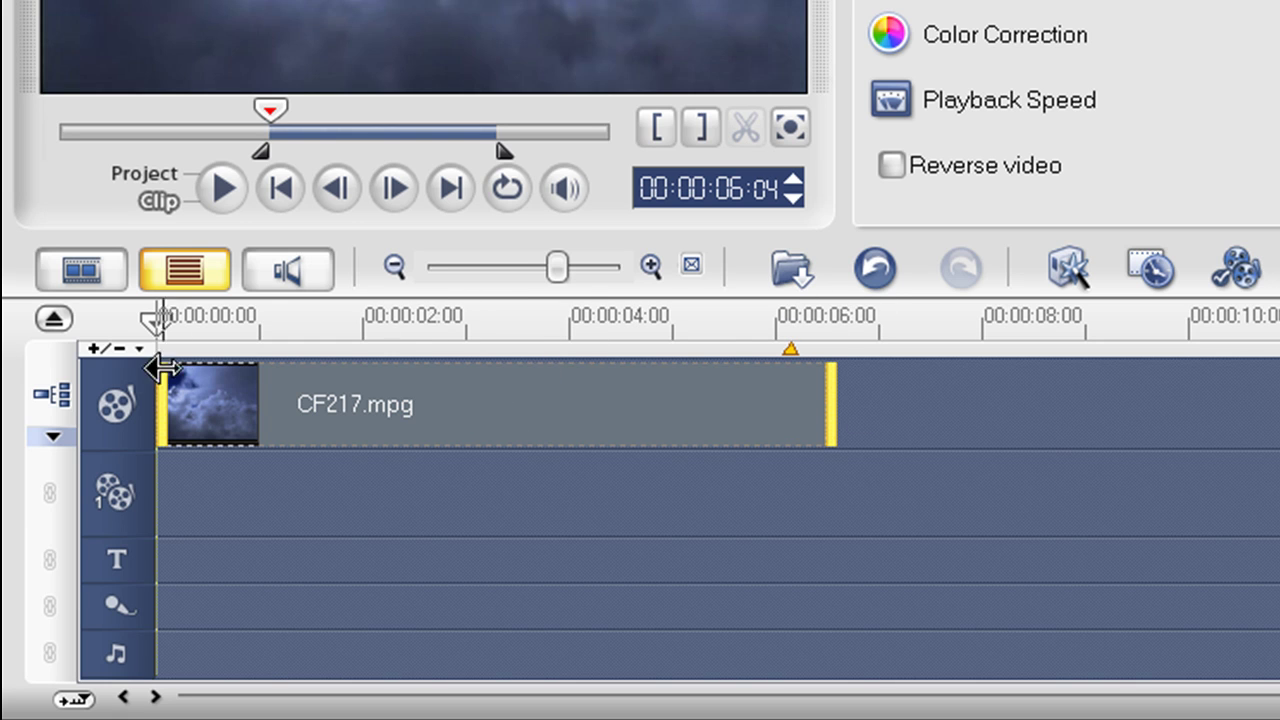
Step: Play the trimmed clip from its start and pause it
left_click_drag(158, 318, 155, 322)
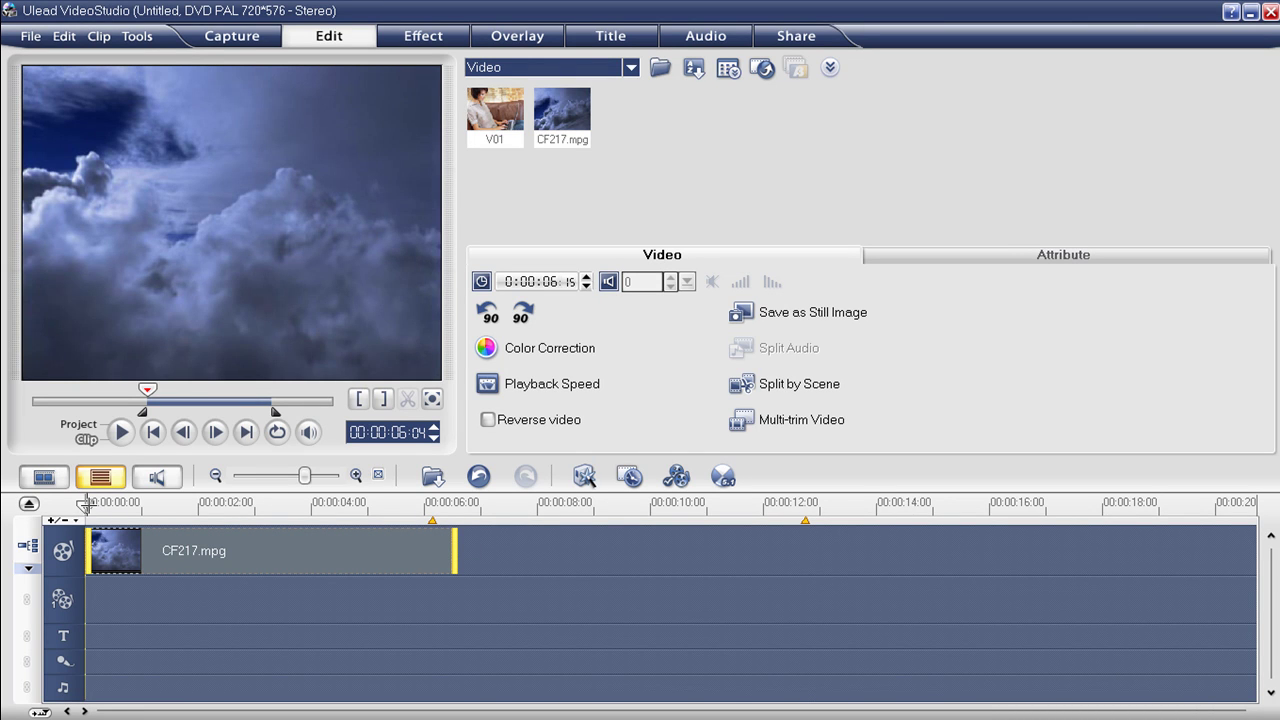
left_click(121, 432)
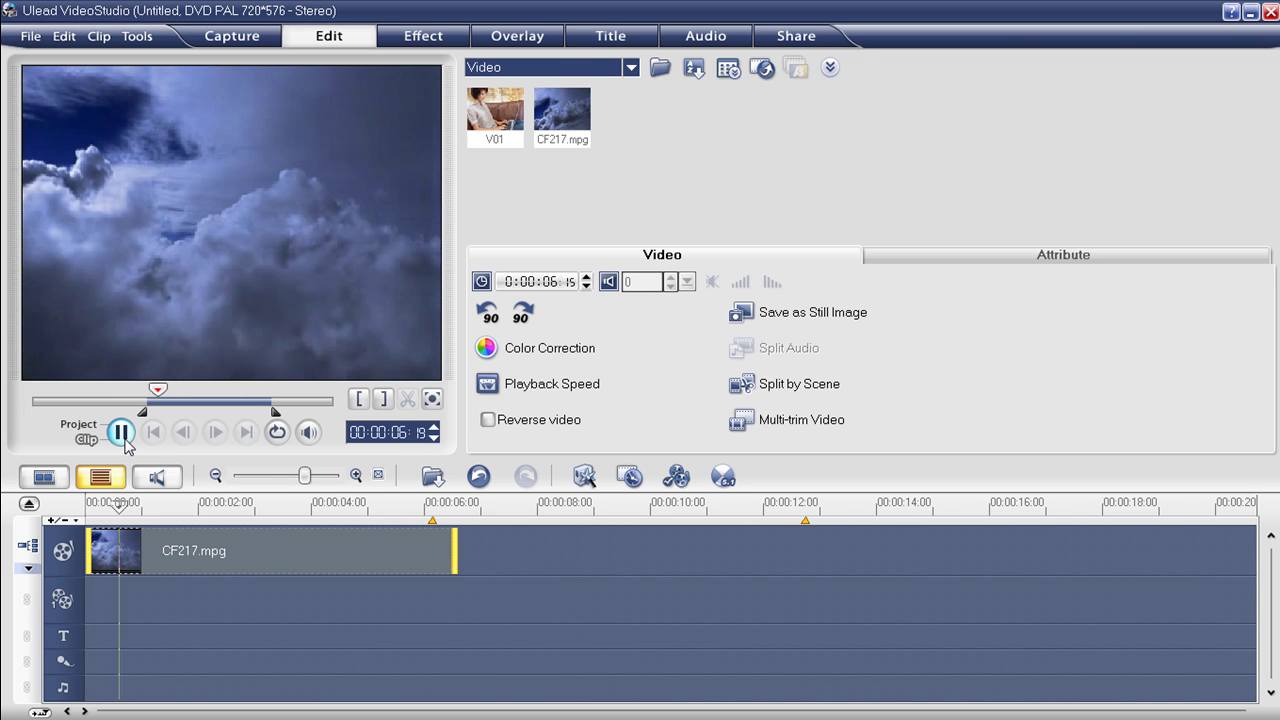
left_click(124, 437)
Step: Split the trimmed clip on the video track at about 3.5 seconds
left_click(116, 508)
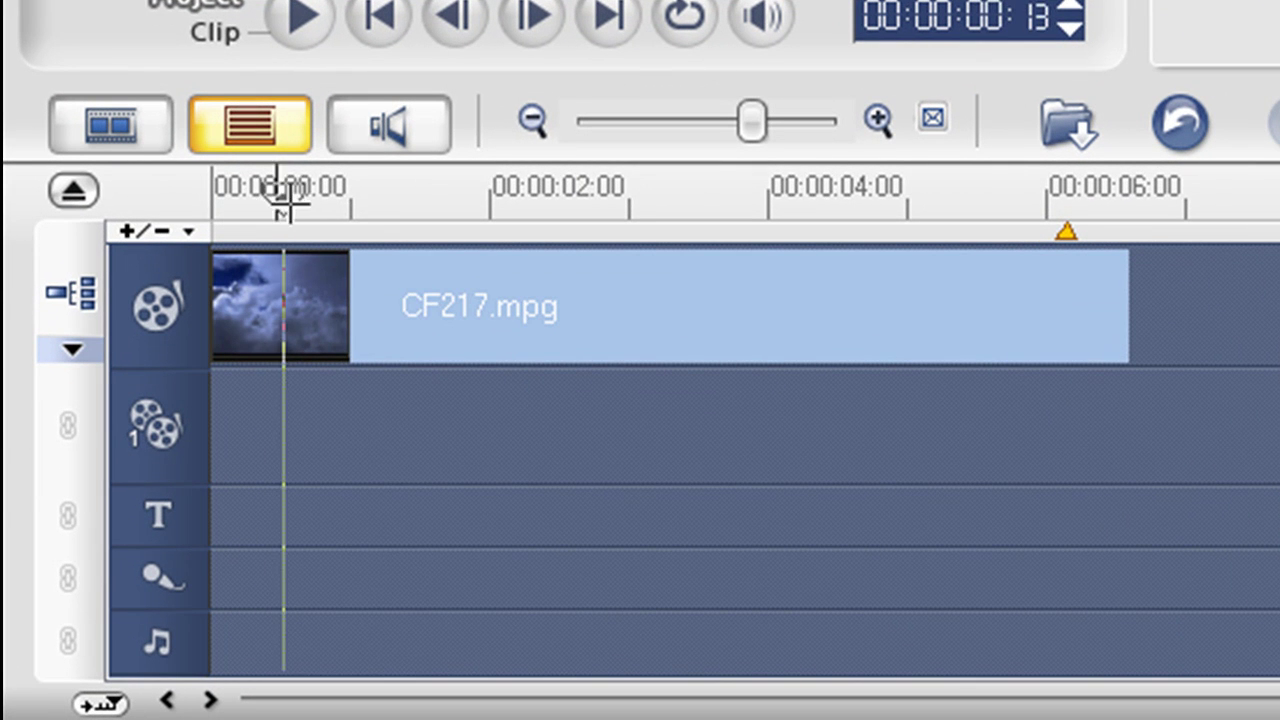
left_click_drag(282, 200, 697, 273)
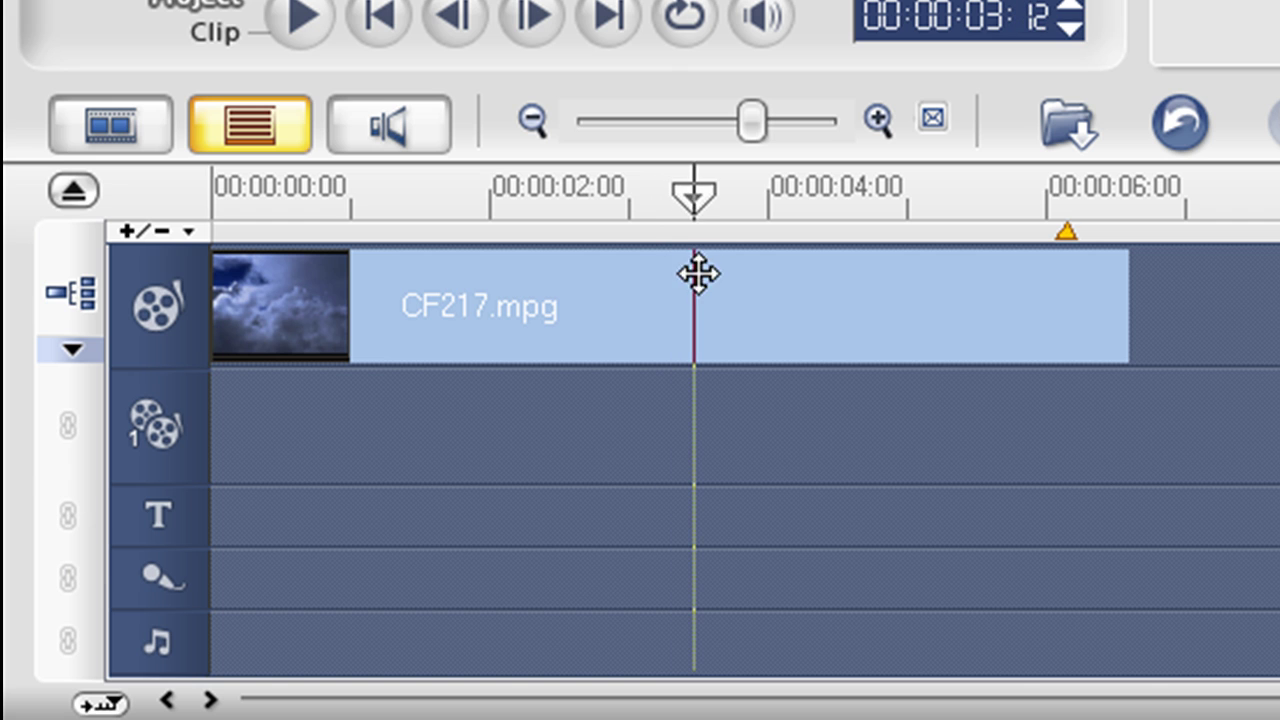
left_click(686, 195)
mouse_move(686, 195)
left_mouse_down()
mouse_move(720, 195)
mouse_move(705, 195)
left_mouse_up()
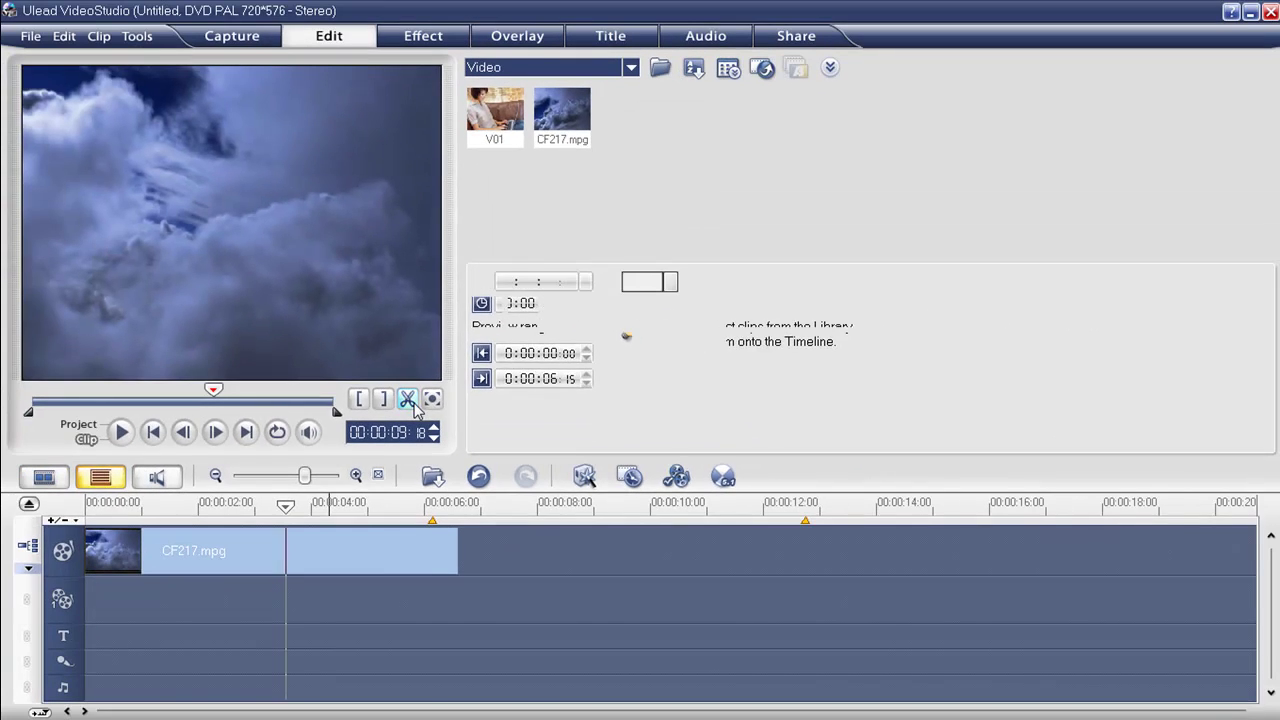
left_click(390, 268)
Step: Select the two split segments alternately to check that each can be handled as a separate clip
left_click(322, 540)
left_click(228, 540)
left_click(332, 538)
left_click(254, 536)
left_click(330, 540)
left_click(242, 550)
left_click(324, 550)
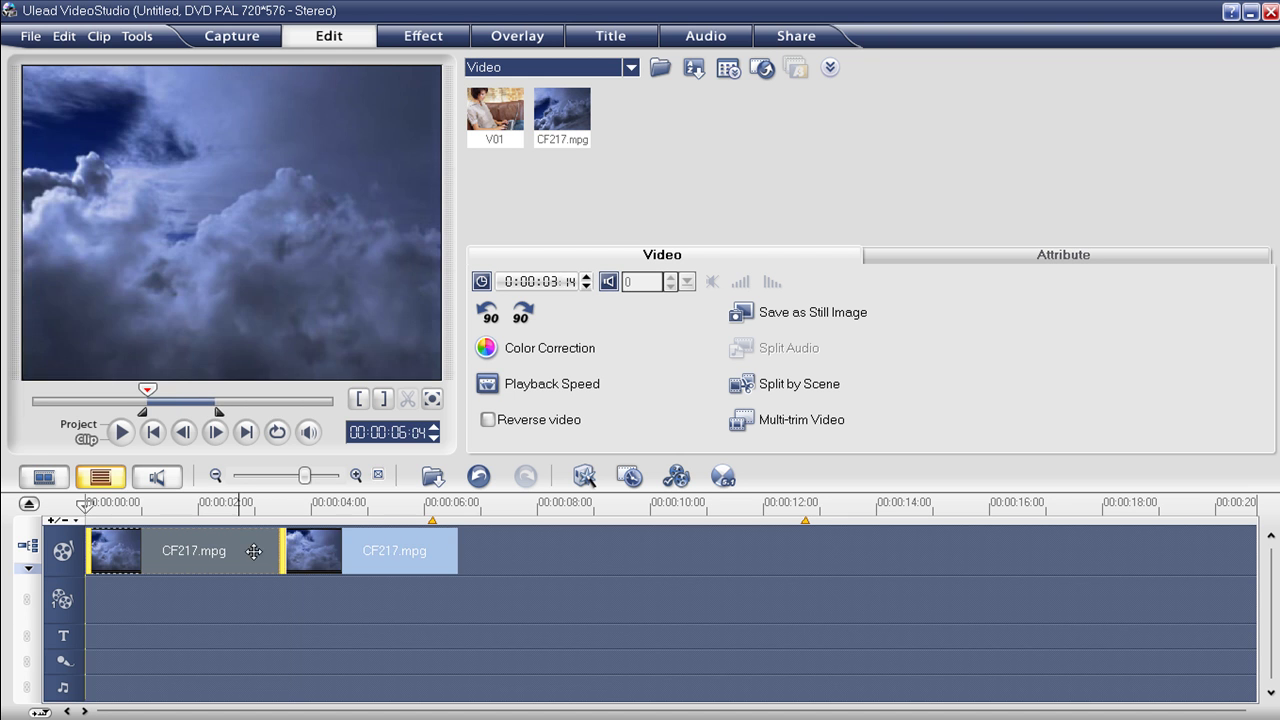
left_click(217, 545)
left_click(371, 569)
left_click(229, 557)
left_click(330, 555)
left_click(215, 556)
left_click(296, 562)
left_click(230, 548)
left_click(300, 555)
Step: Set the first segment's playback speed to 174% and play the project from the start
left_click(500, 388)
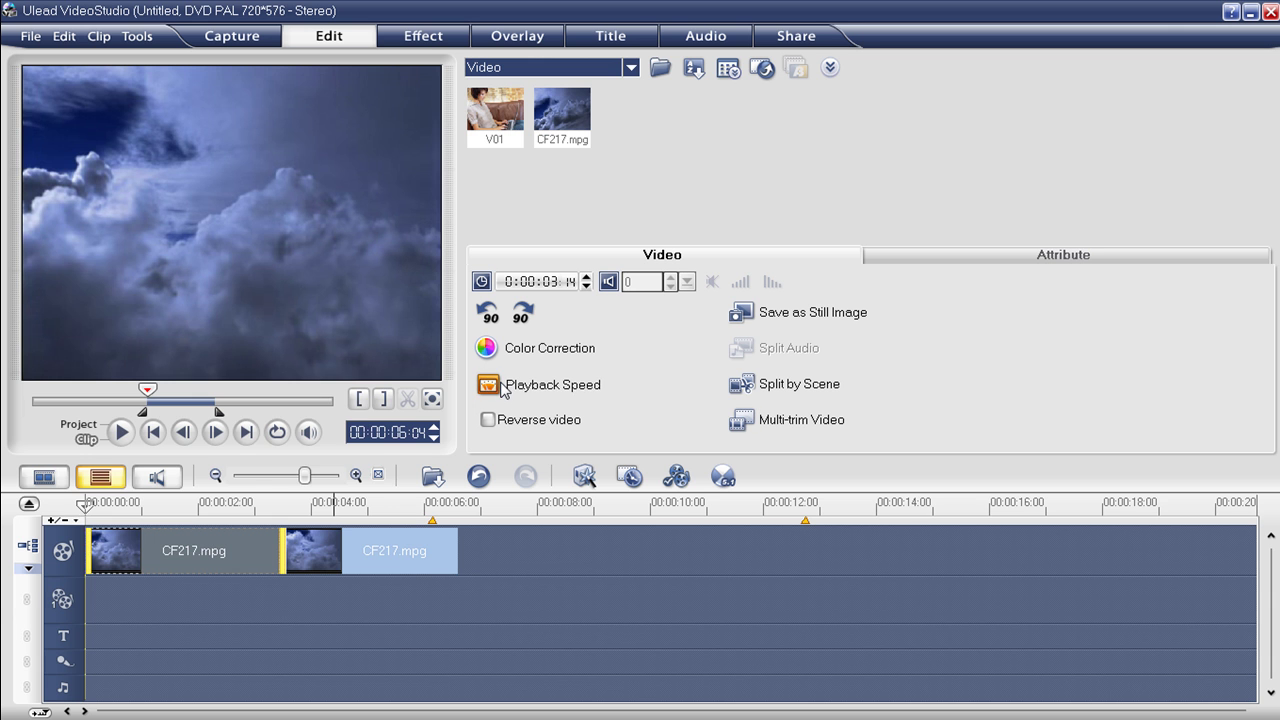
left_click_drag(232, 378, 657, 194)
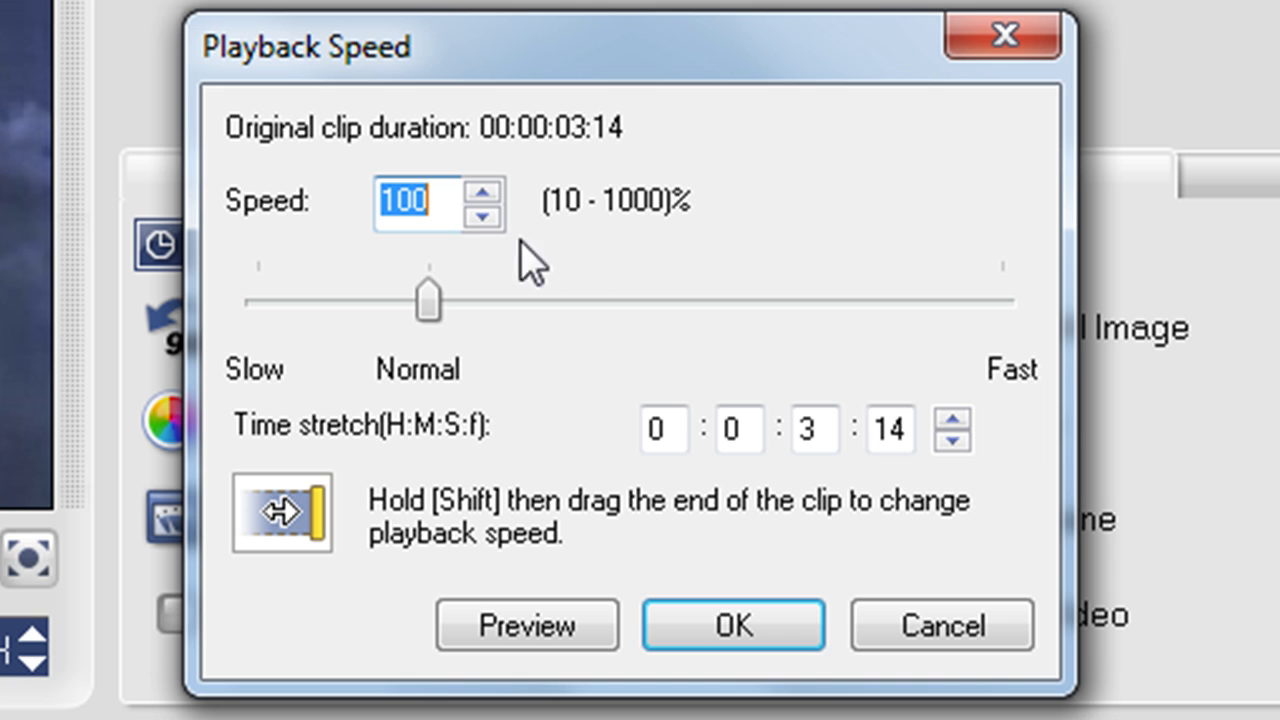
left_click_drag(440, 310, 487, 305)
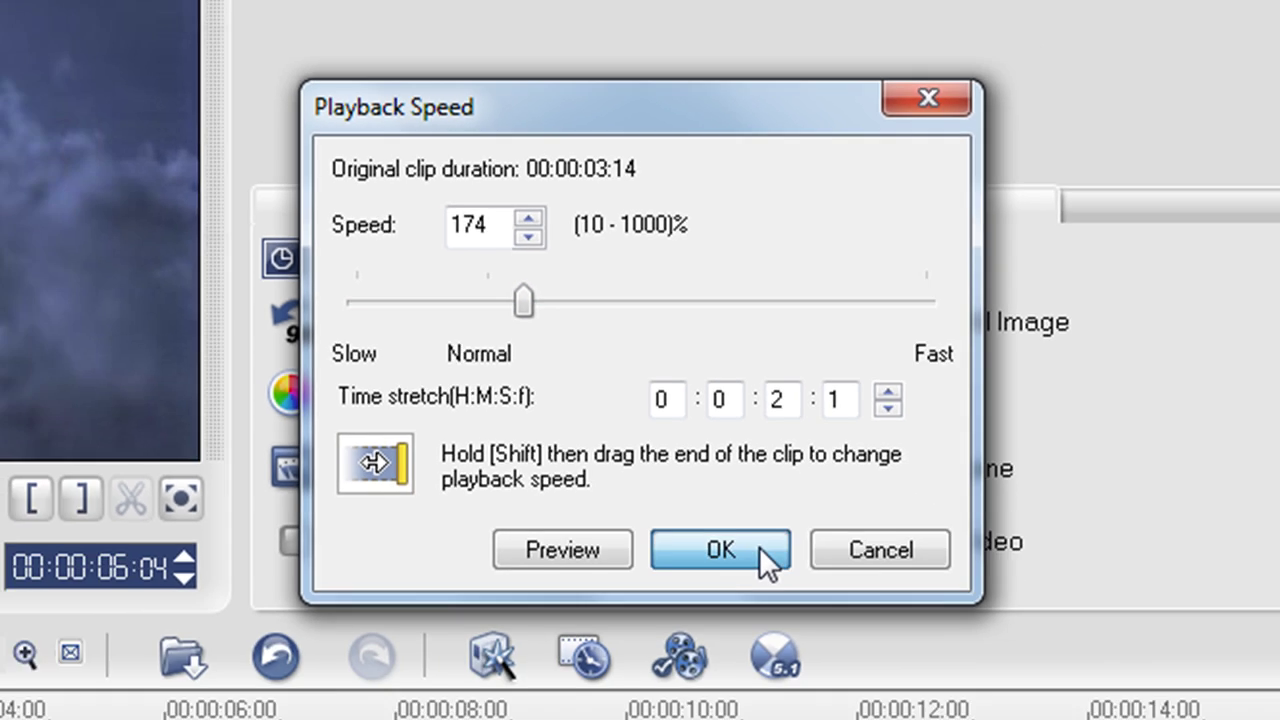
left_click(784, 622)
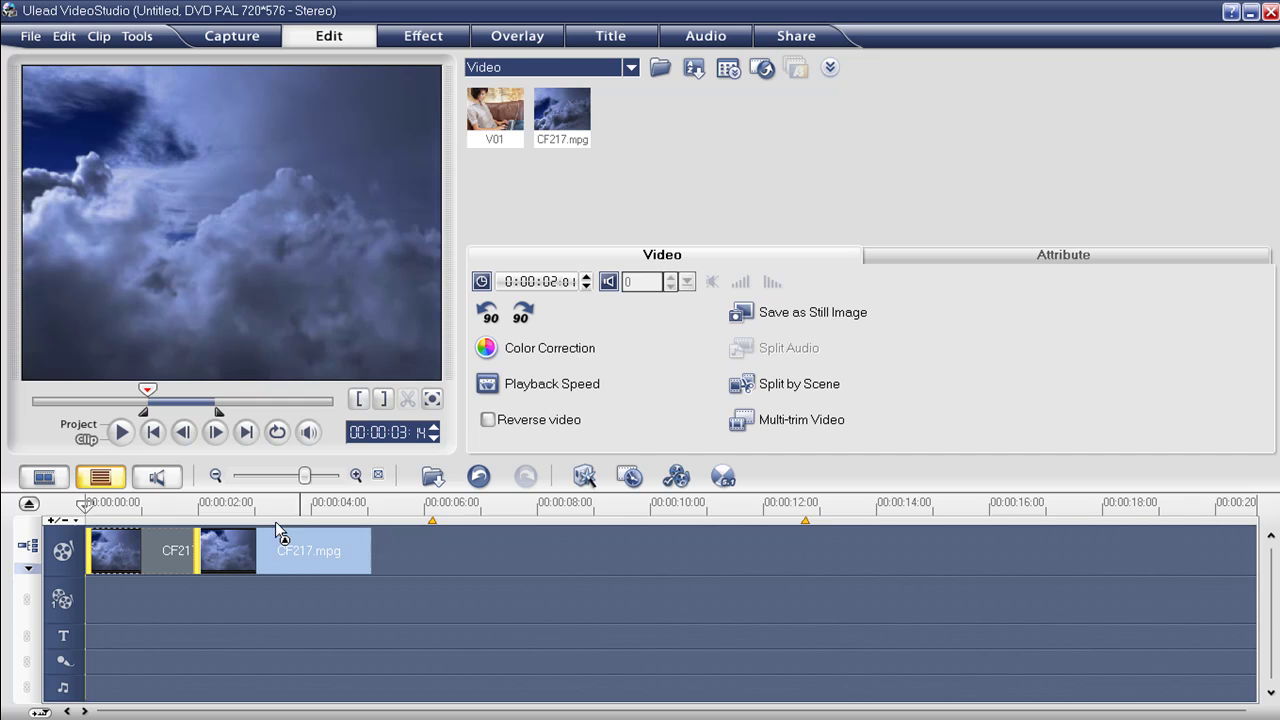
left_click(102, 503)
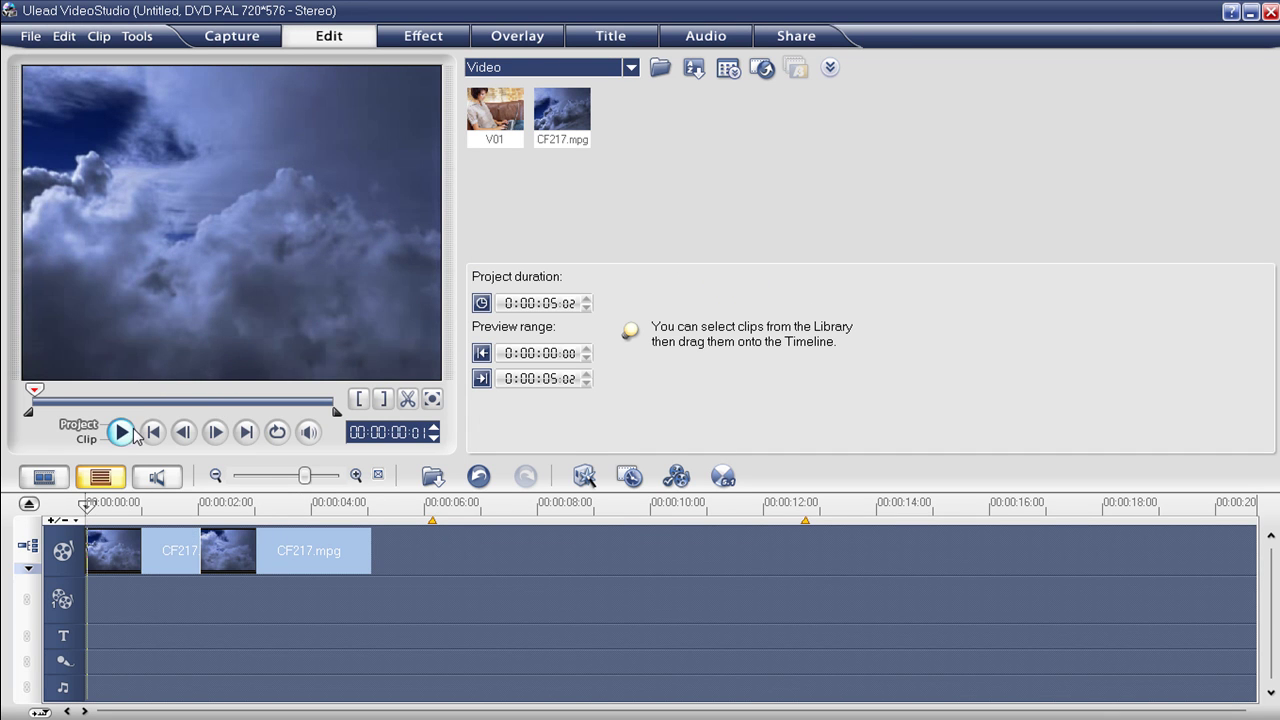
left_click(119, 432)
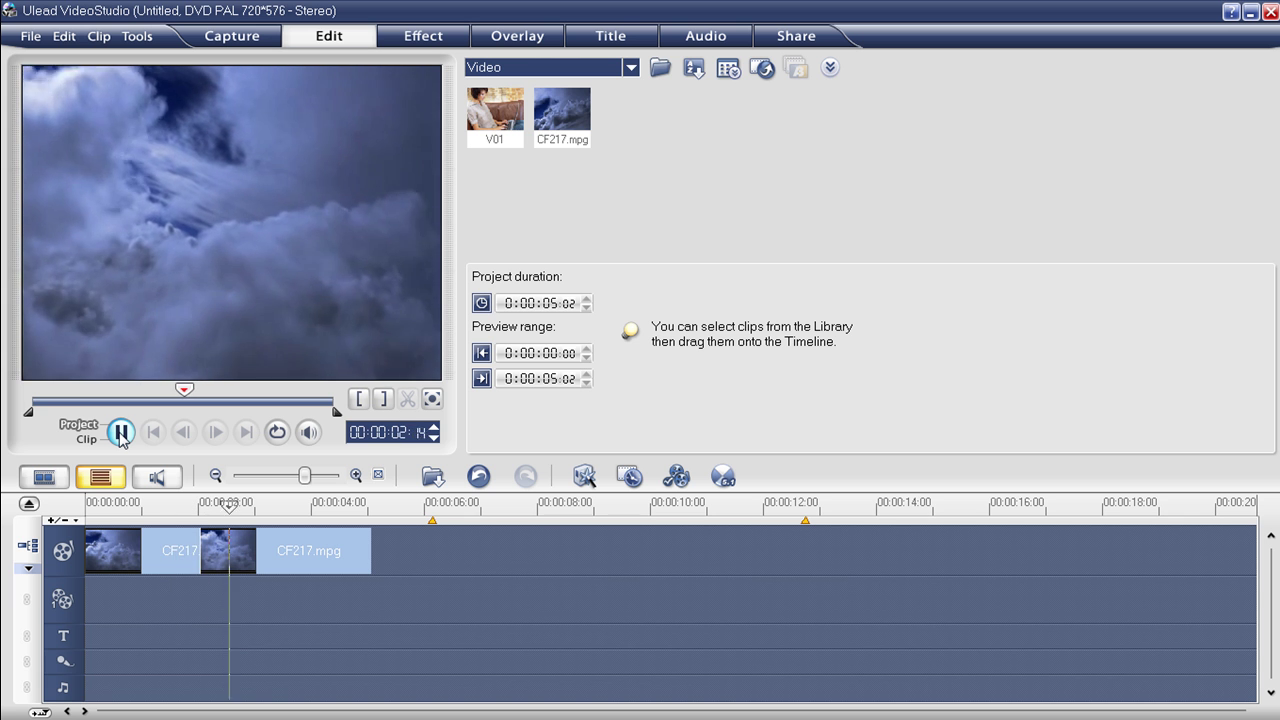
Step: Raise the first segment's playback speed to about 316% and play the project
left_click(135, 541)
left_click(555, 377)
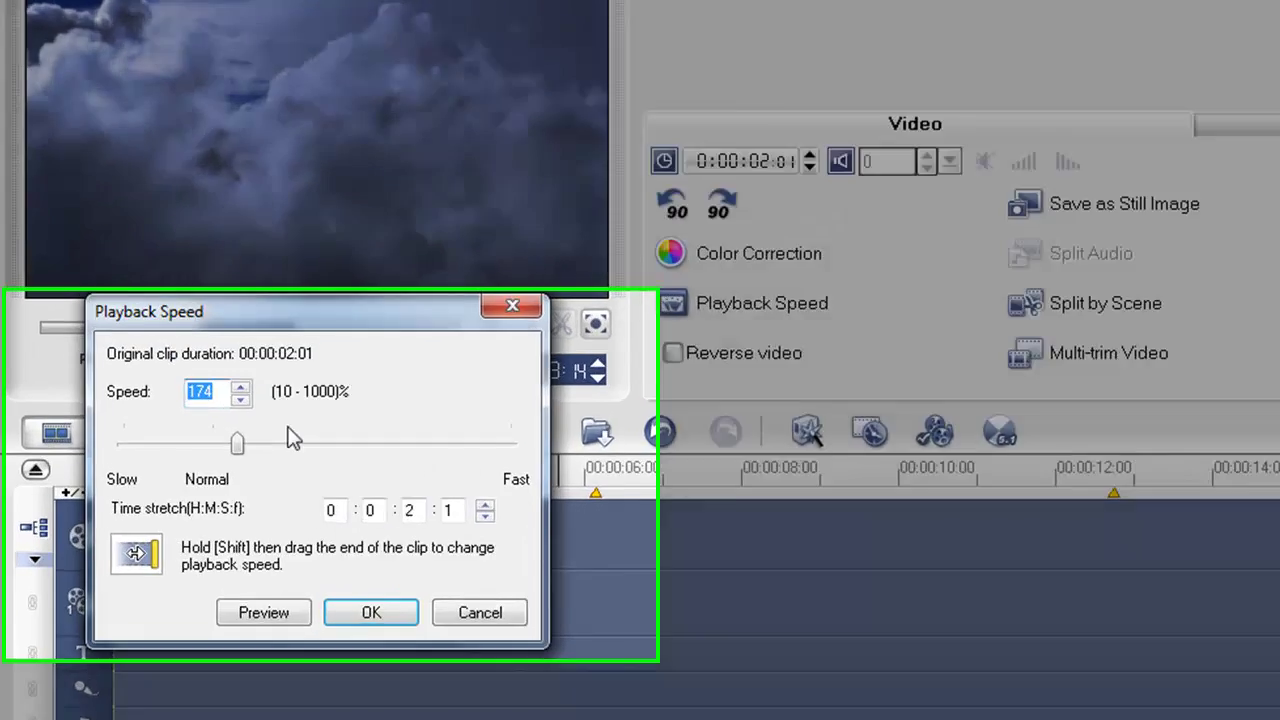
left_click_drag(216, 461, 258, 458)
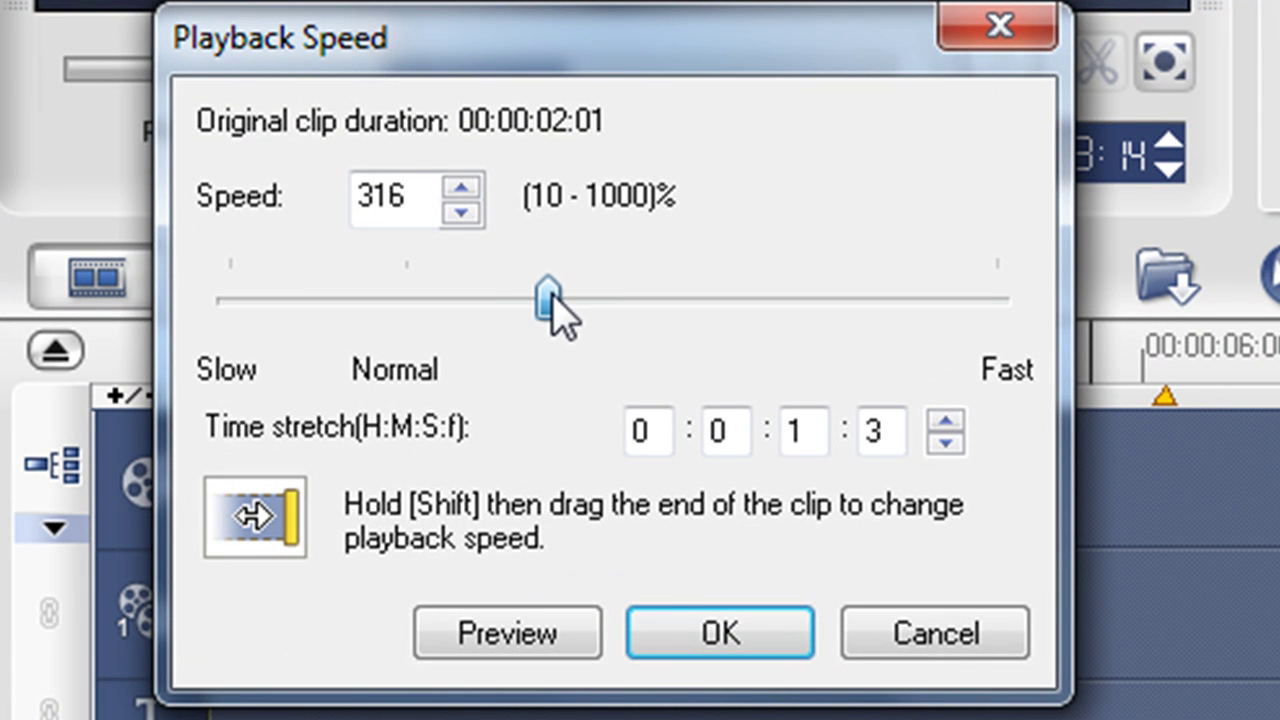
left_click_drag(555, 310, 560, 310)
left_click(700, 634)
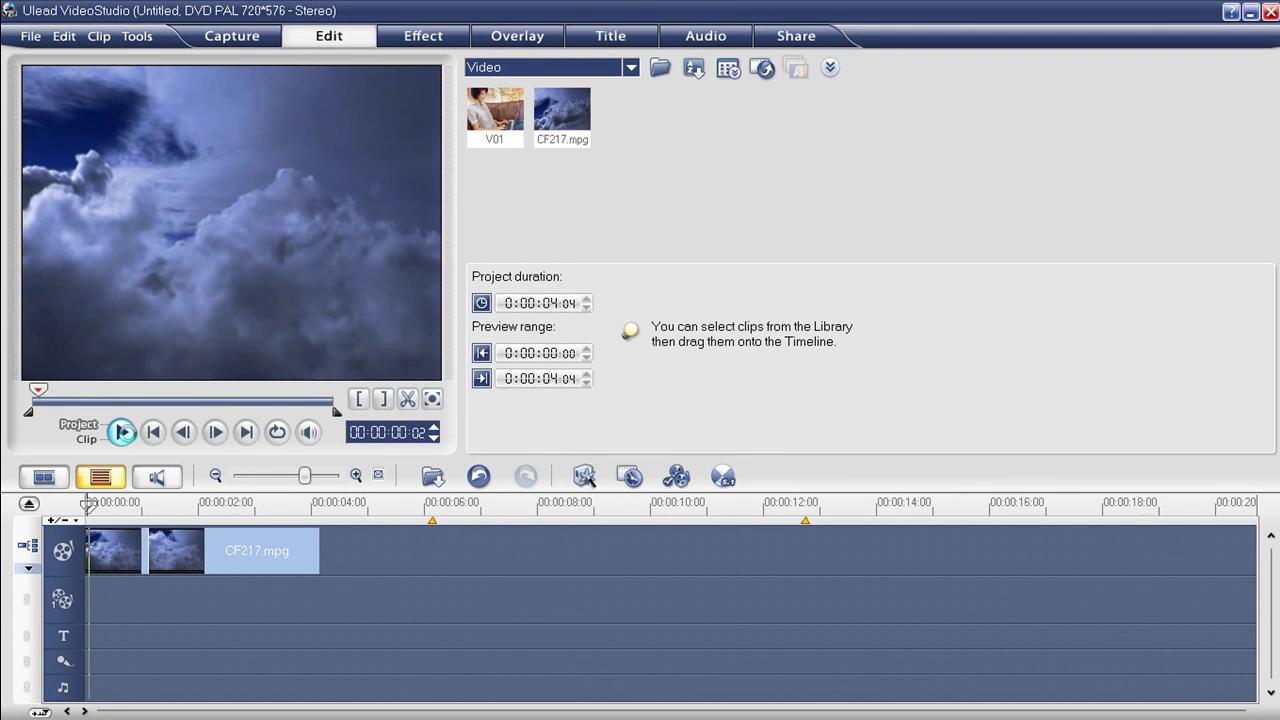
left_click(129, 441)
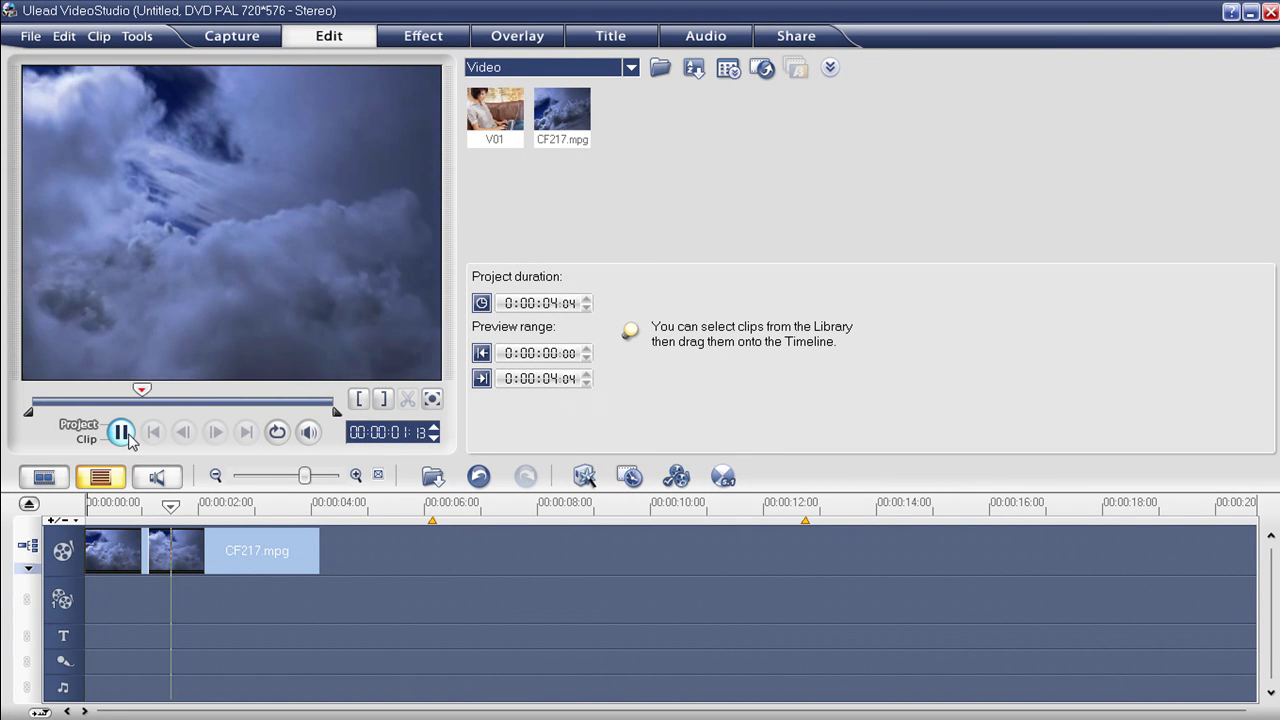
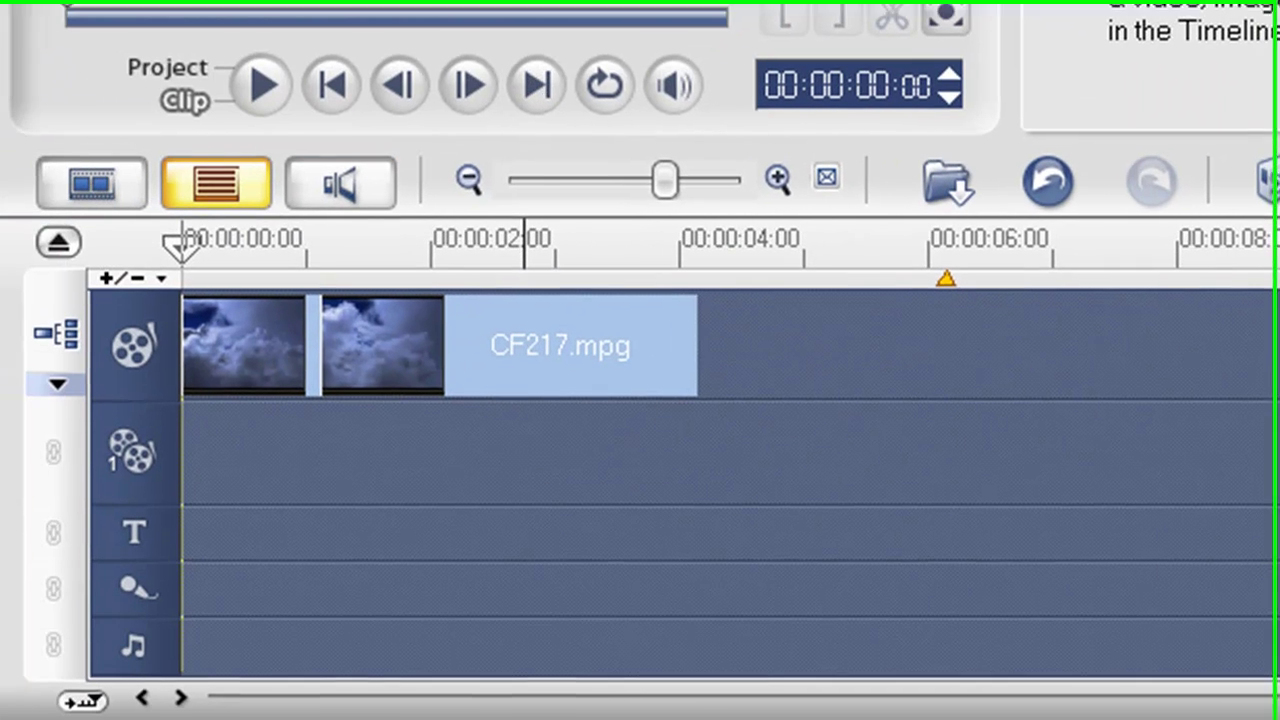
Step: Apply the Old Film video filter to the first segment and play that segment
left_click_drag(478, 289, 258, 328)
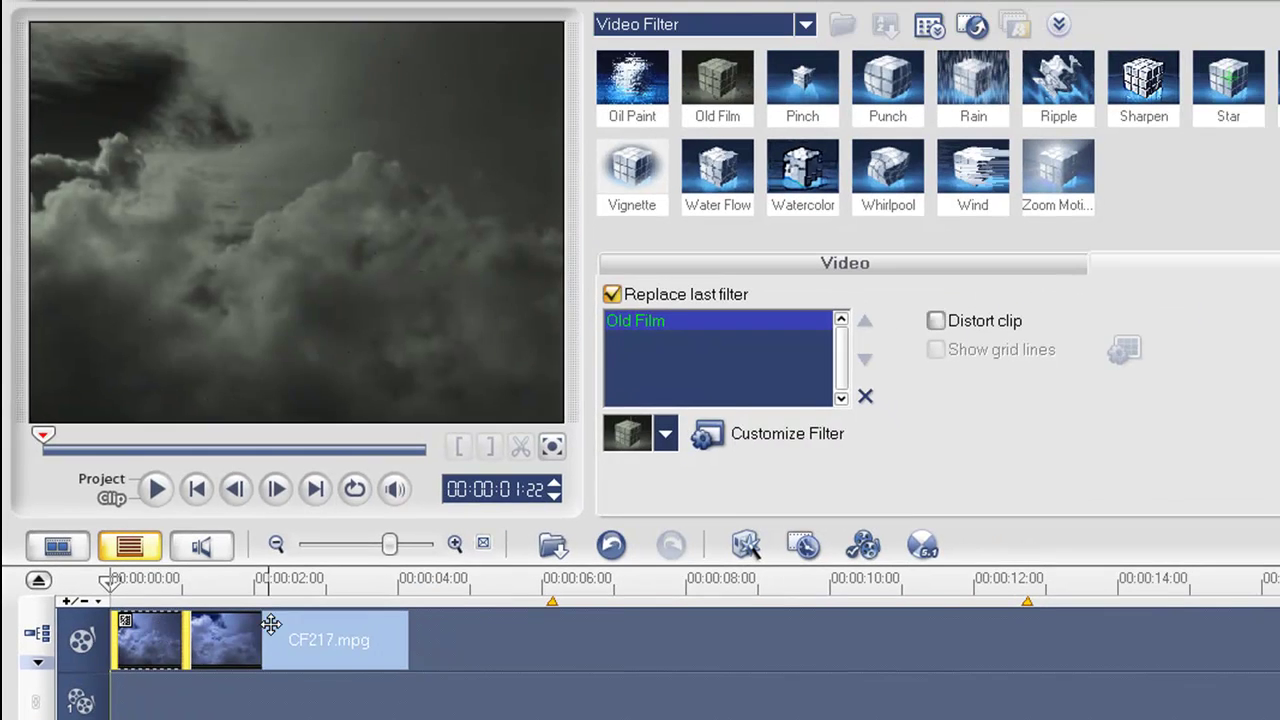
left_click(271, 624)
left_click(166, 636)
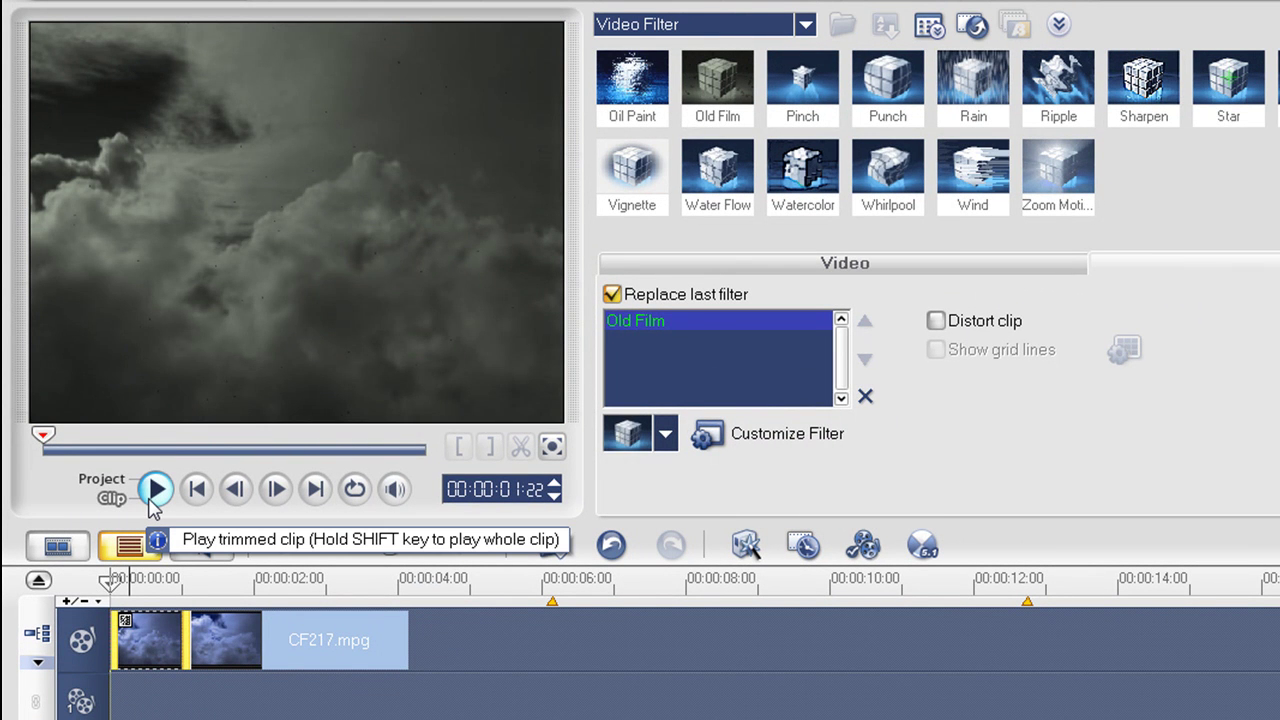
left_click(155, 489)
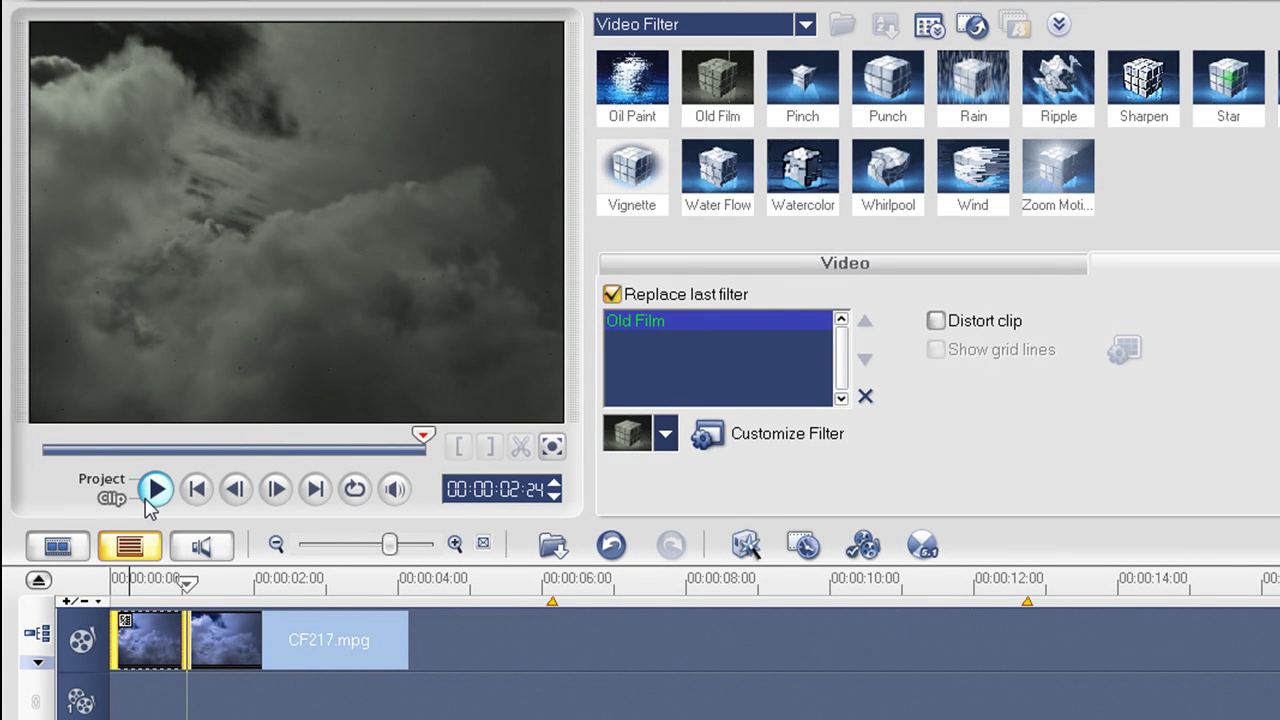
Step: Apply the Bubble video filter to the second segment and play that segment
left_click(266, 634)
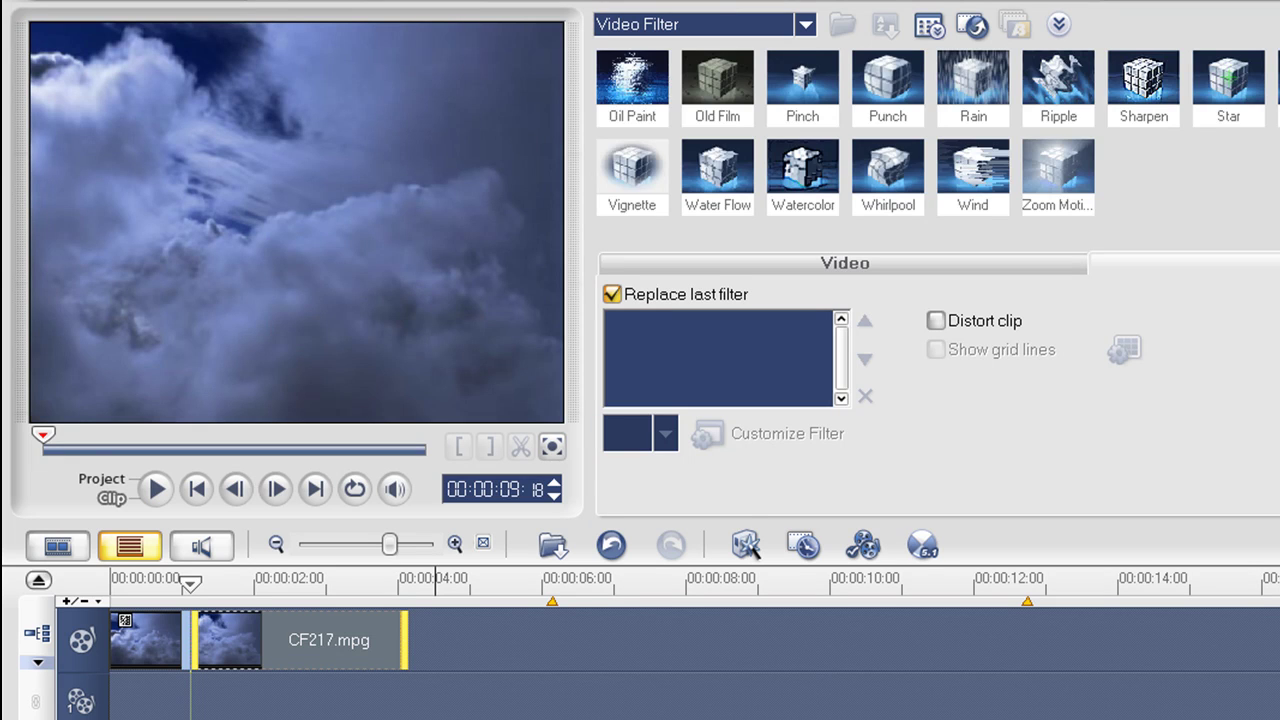
scroll(748, 548, "up", 4)
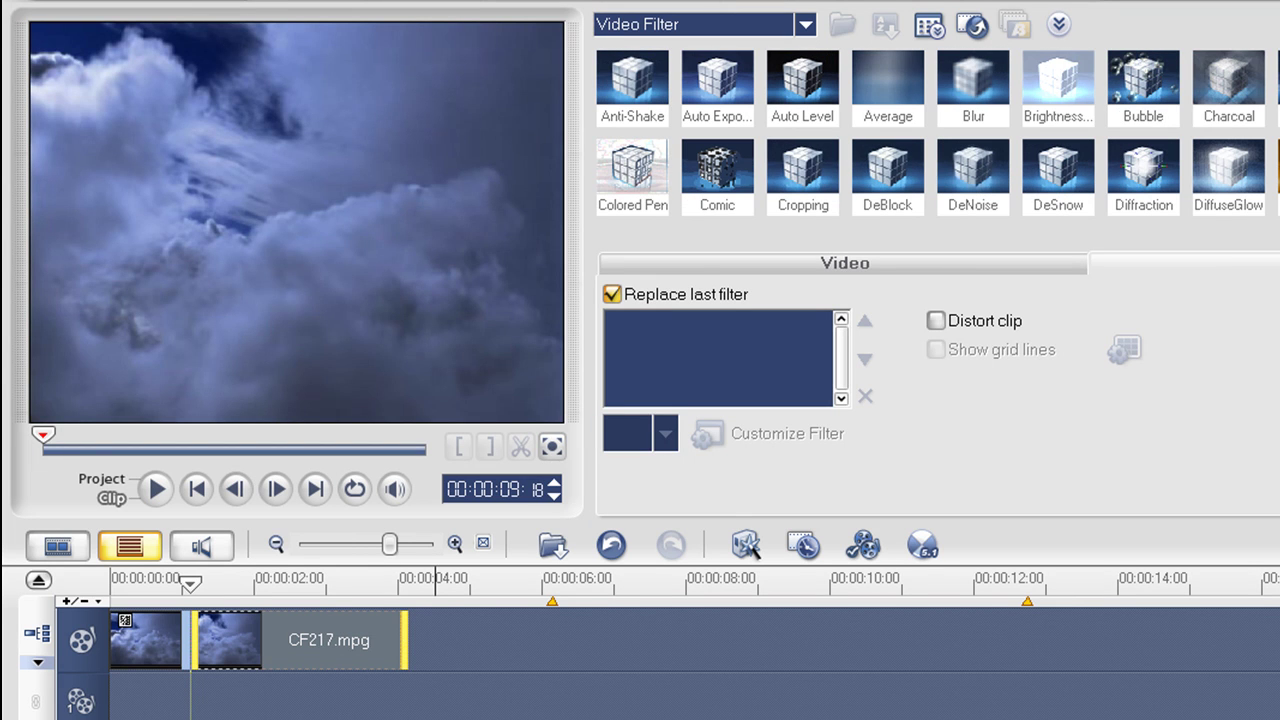
left_click(1083, 145)
left_click_drag(1080, 145, 846, 270)
mouse_move(352, 609)
left_mouse_down()
mouse_move(343, 637)
mouse_move(339, 626)
left_mouse_up()
left_click(155, 490)
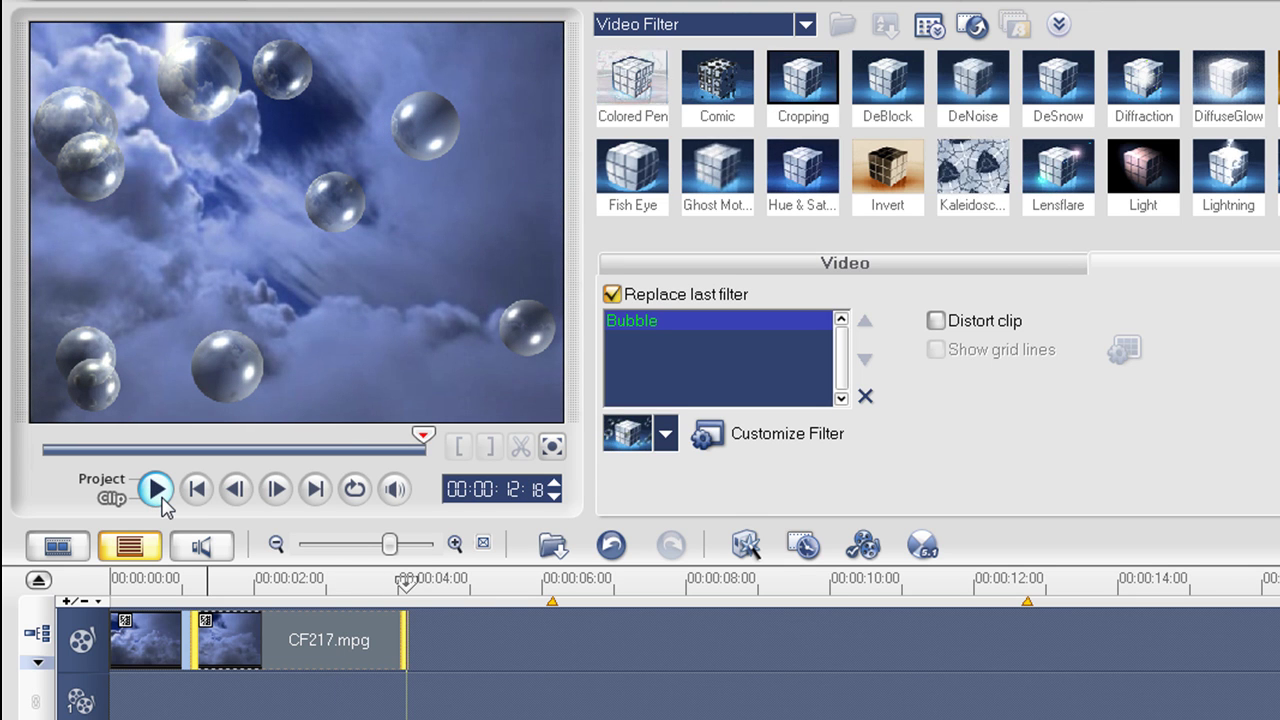
left_click(157, 490)
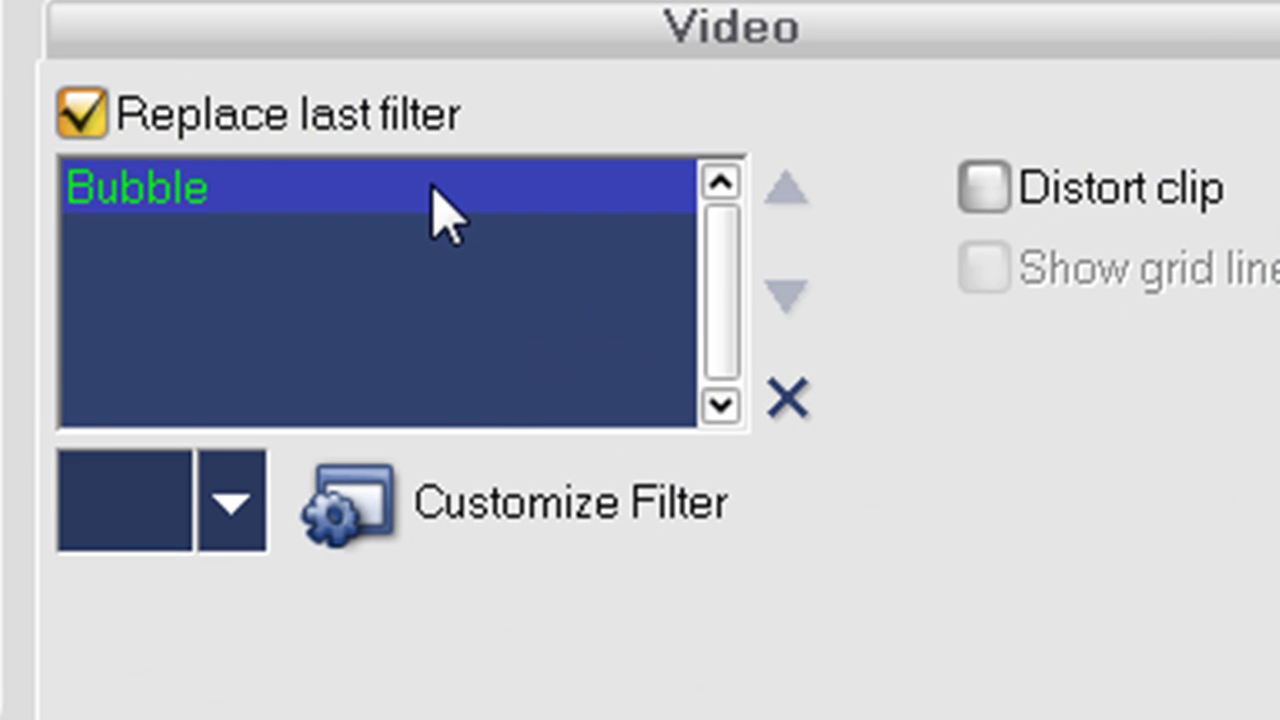
Step: Remove the Bubble filter from the second cloud segment and reselect that segment on the timeline
left_click(790, 400)
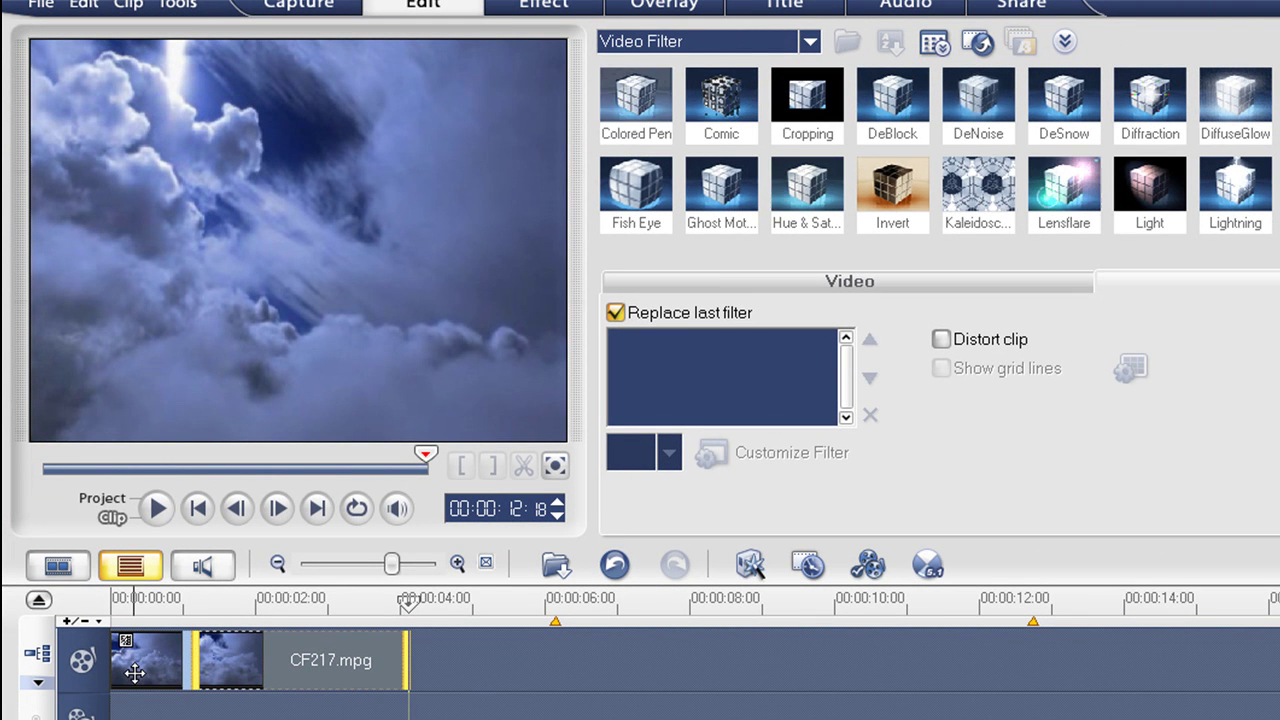
left_click(134, 673)
left_click(233, 671)
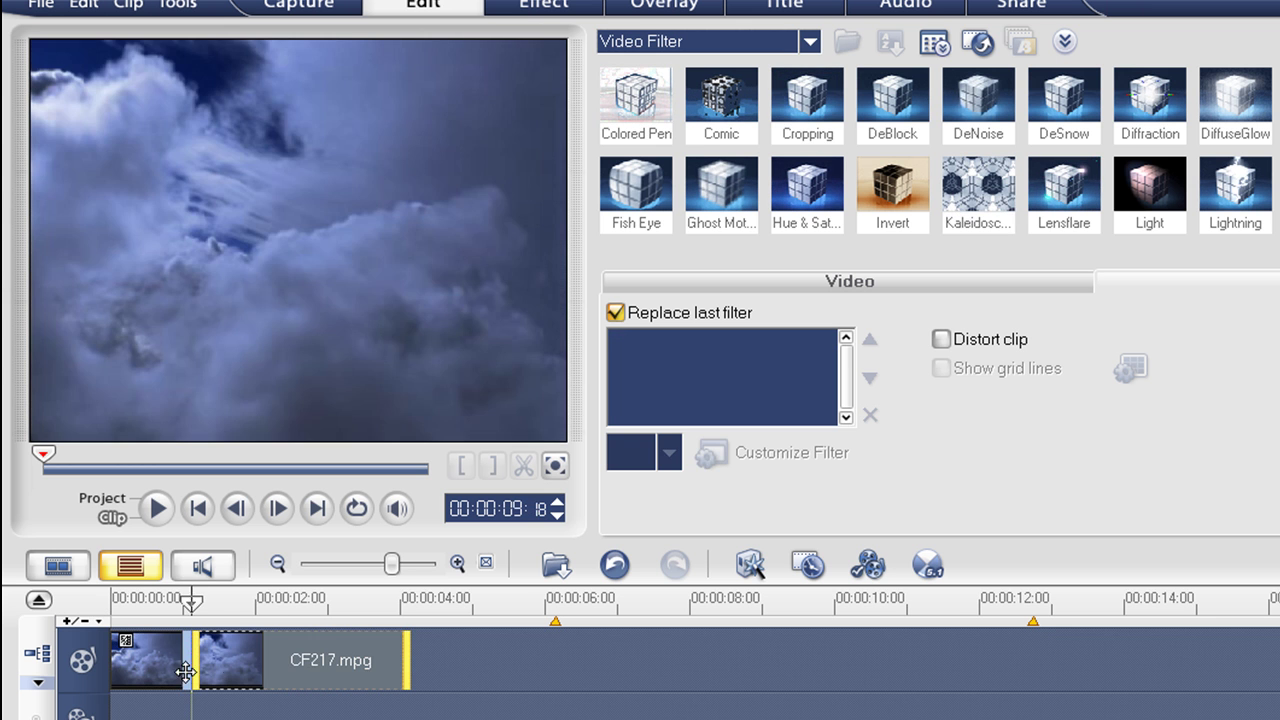
left_click(170, 670)
left_click(232, 670)
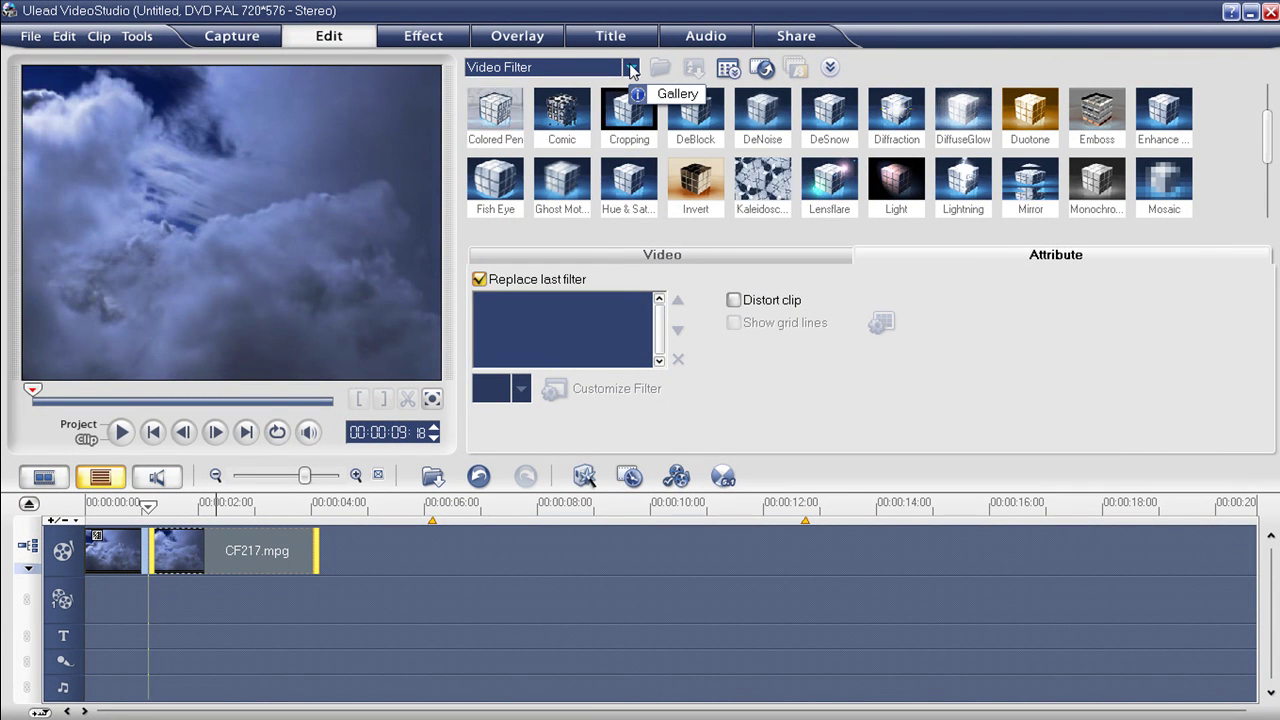
Step: Import the photos DMZ_8793, DMZ_8794, DMZ_8800 and DMZ_8803 into the Image library and insert them between the two CF217.mpg segments
left_click(632, 68)
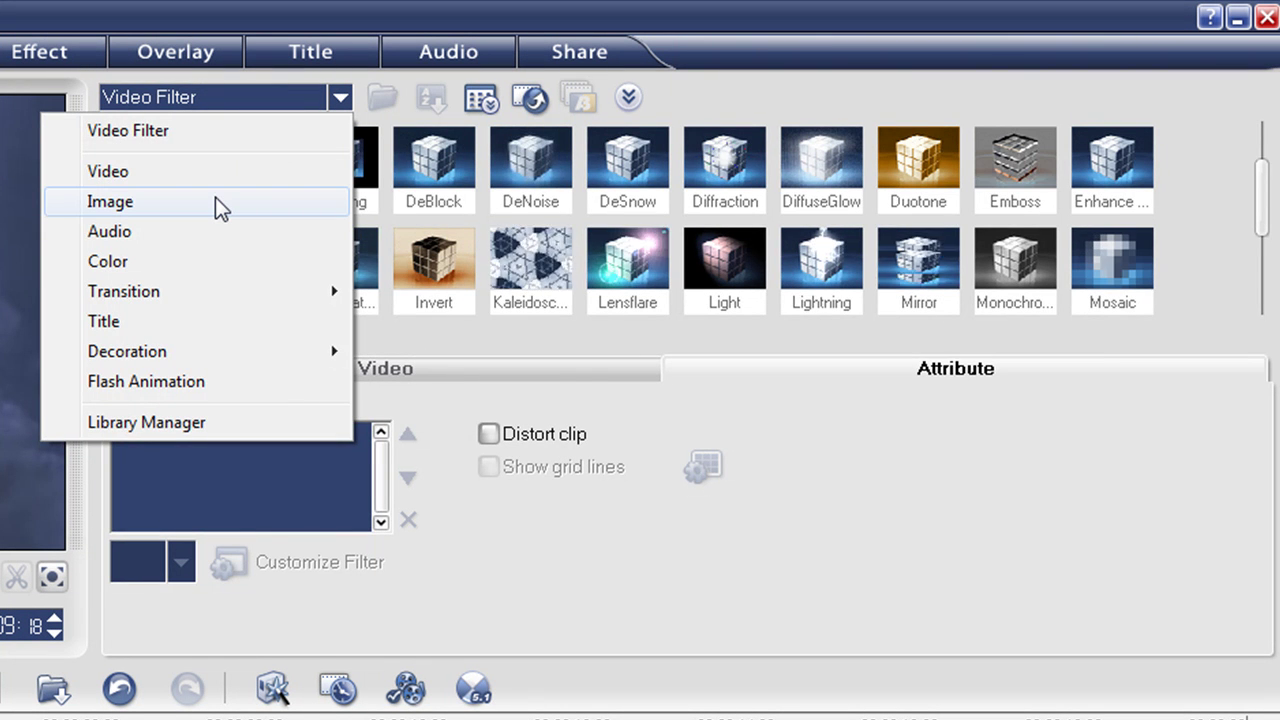
left_click(215, 201)
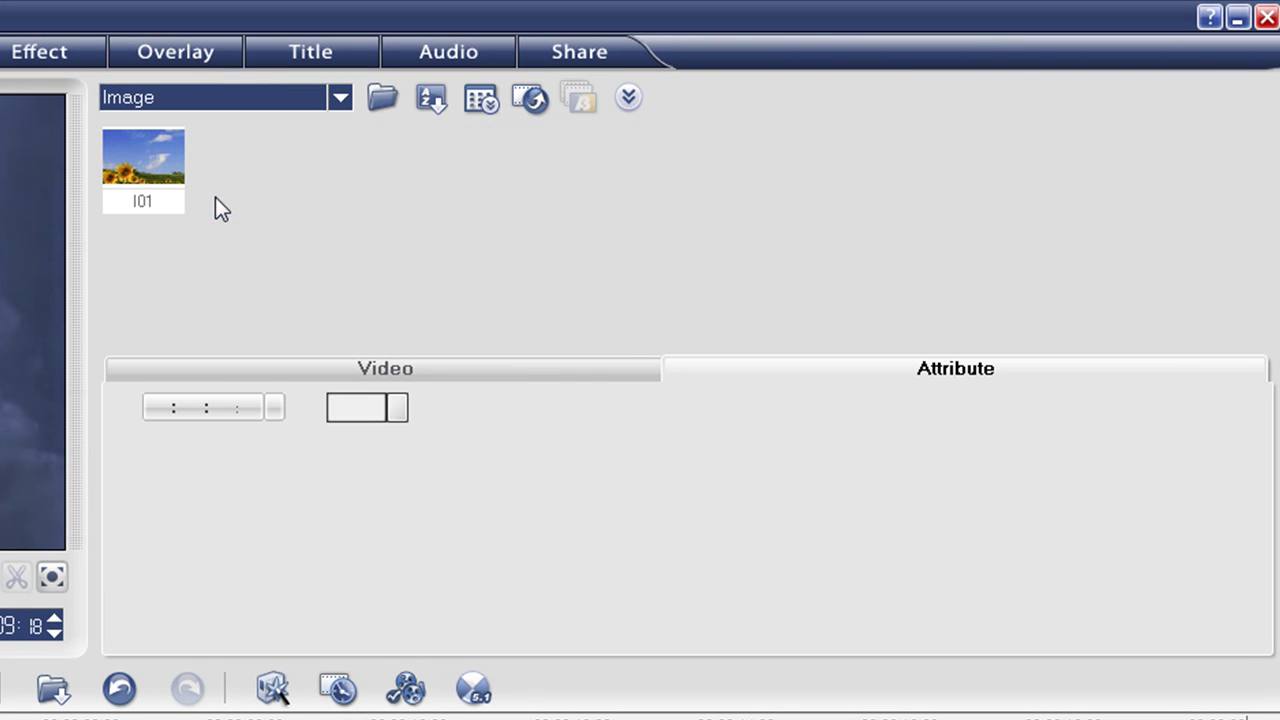
left_click(383, 104)
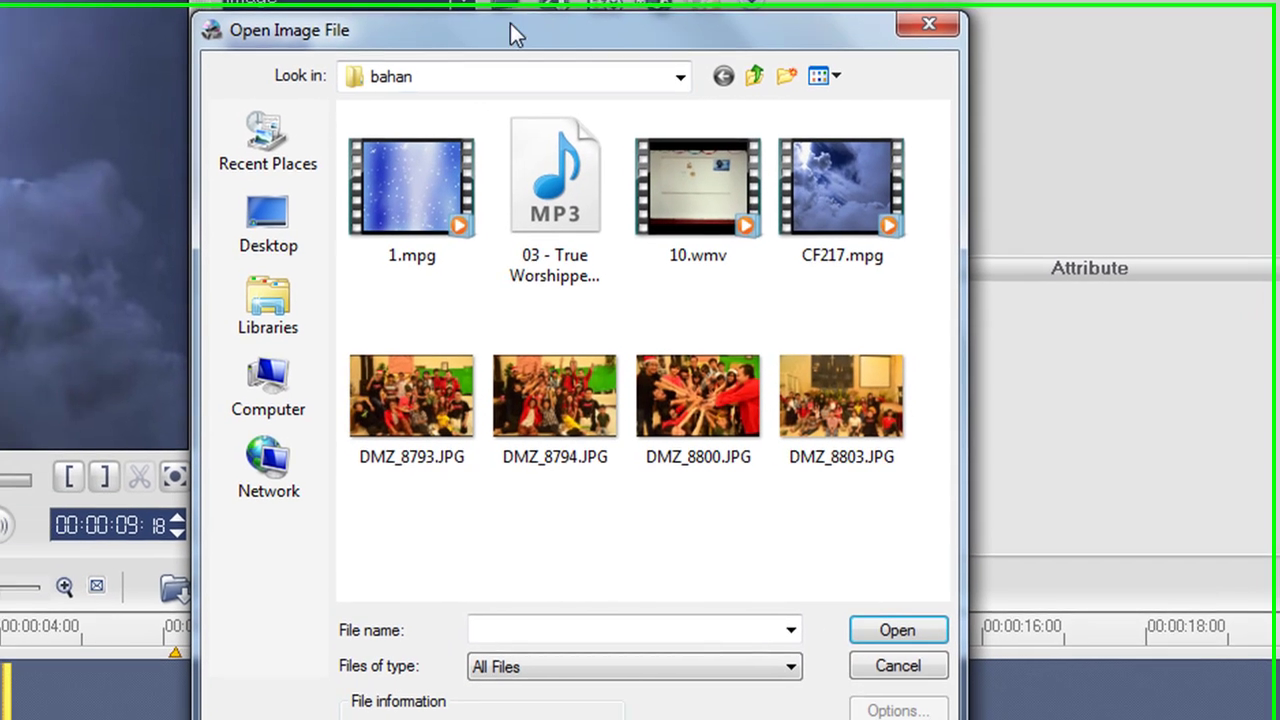
left_click(466, 372)
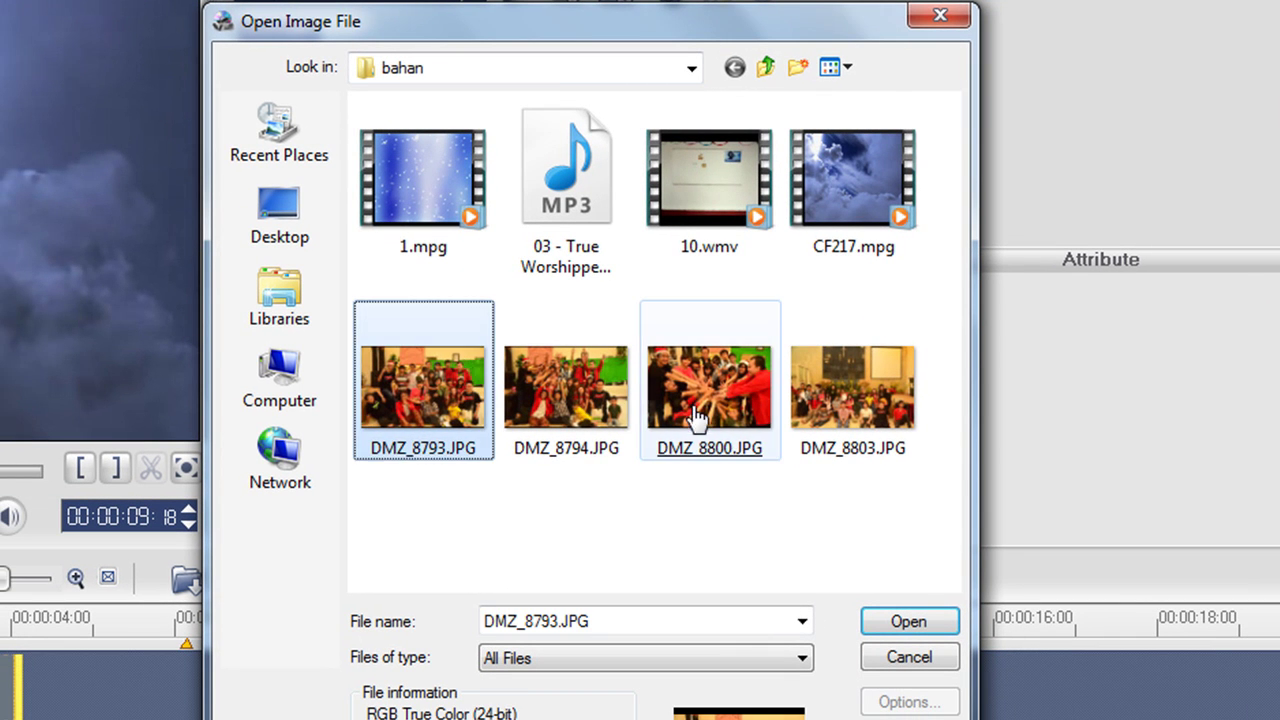
left_click(826, 410, "shift")
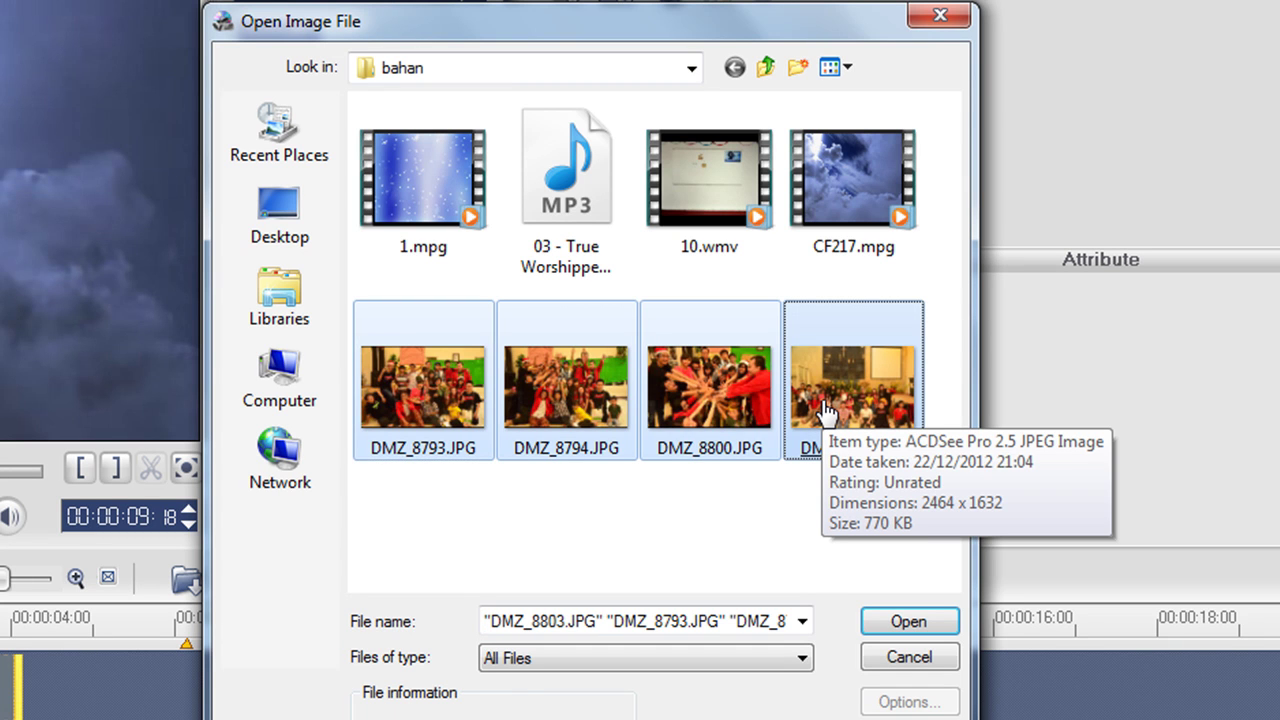
left_click(909, 622)
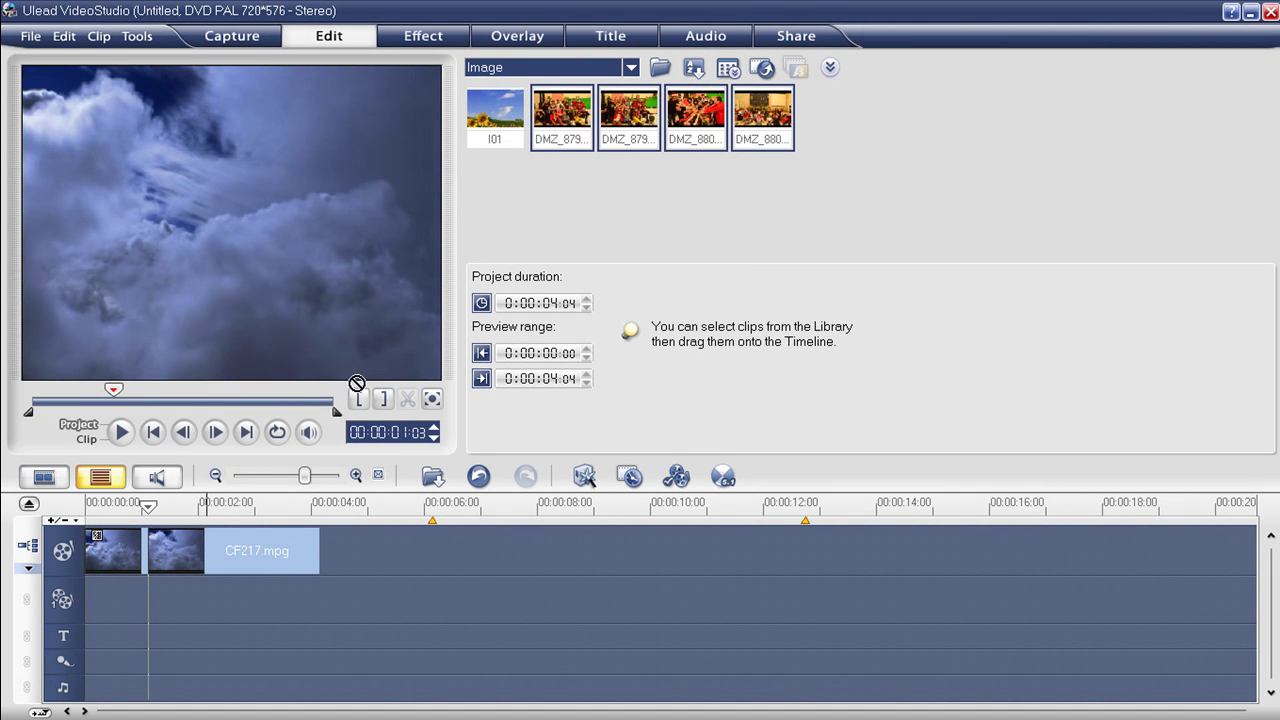
left_click_drag(190, 516, 158, 540)
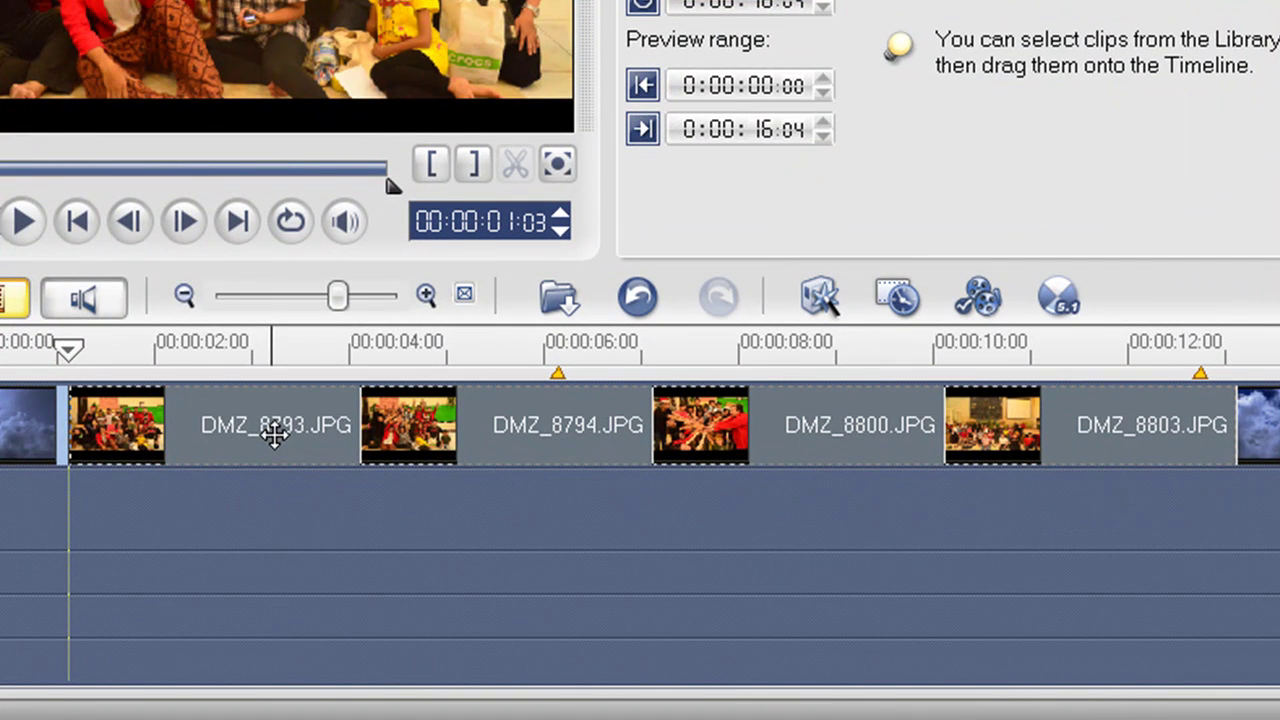
Step: Shorten DMZ_8793.JPG to about 0:00:01:07 and DMZ_8794.JPG to about 0:00:01:14 on the timeline
left_click(29, 429)
left_click(209, 429)
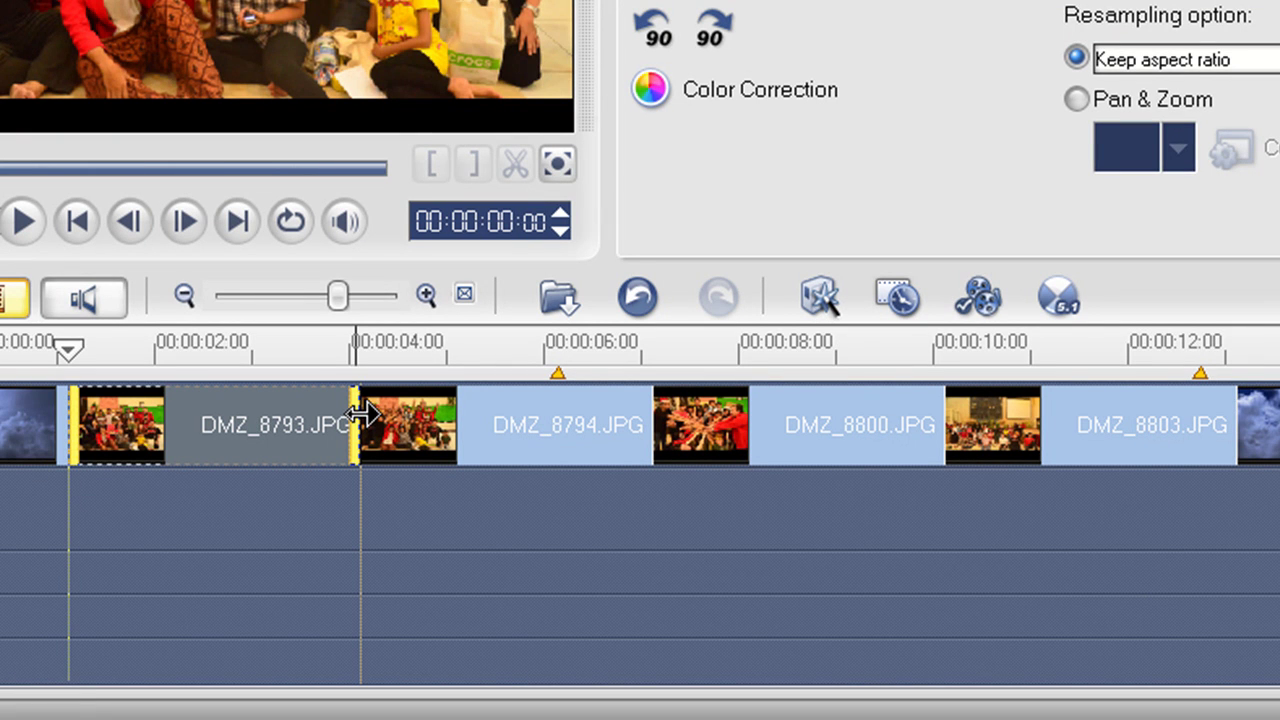
left_click_drag(352, 414, 194, 430)
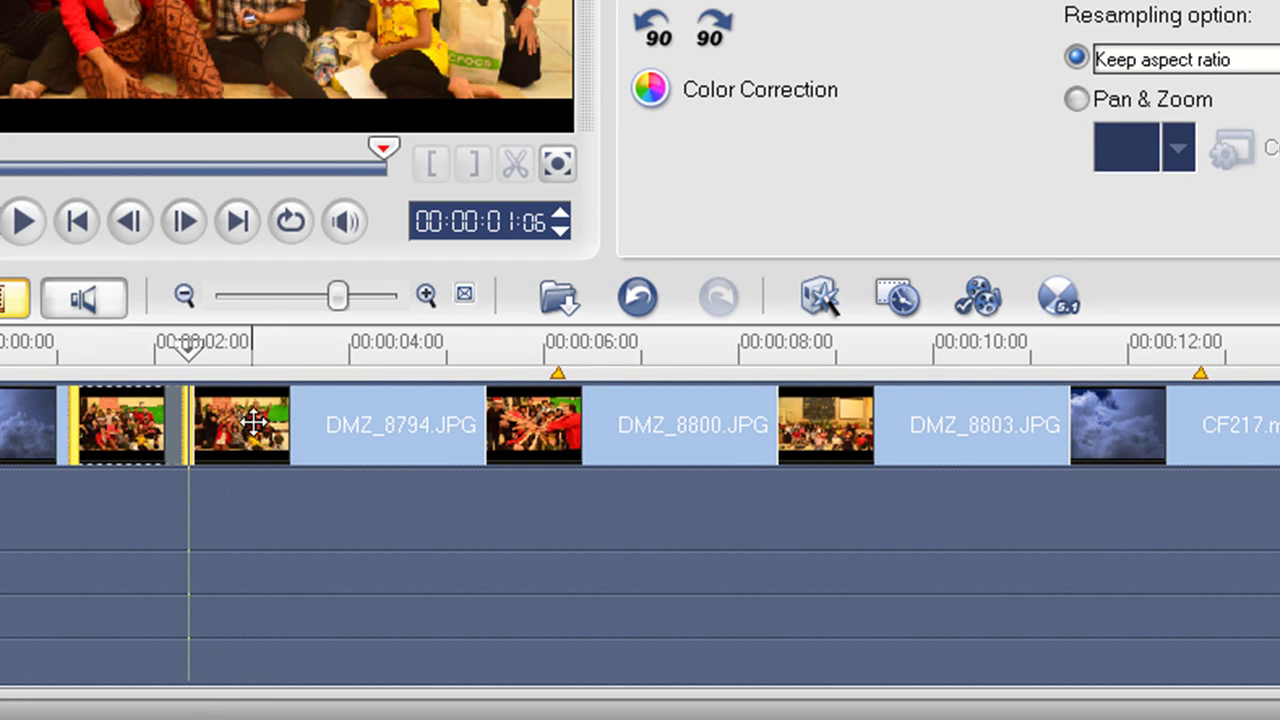
left_click(370, 405)
left_click_drag(486, 437, 346, 440)
Step: Shorten DMZ_8800.JPG and DMZ_8803.JPG to about 0:00:01:10 each on the timeline
left_click(505, 452)
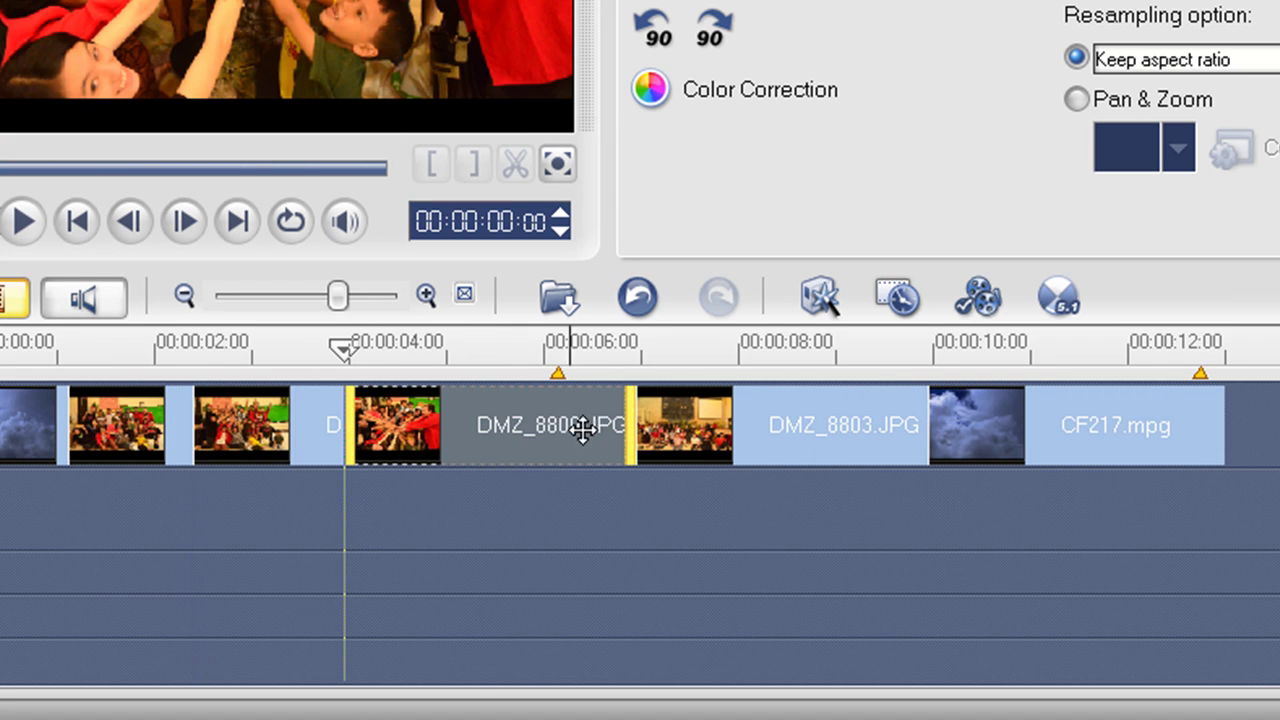
left_click_drag(633, 430, 477, 435)
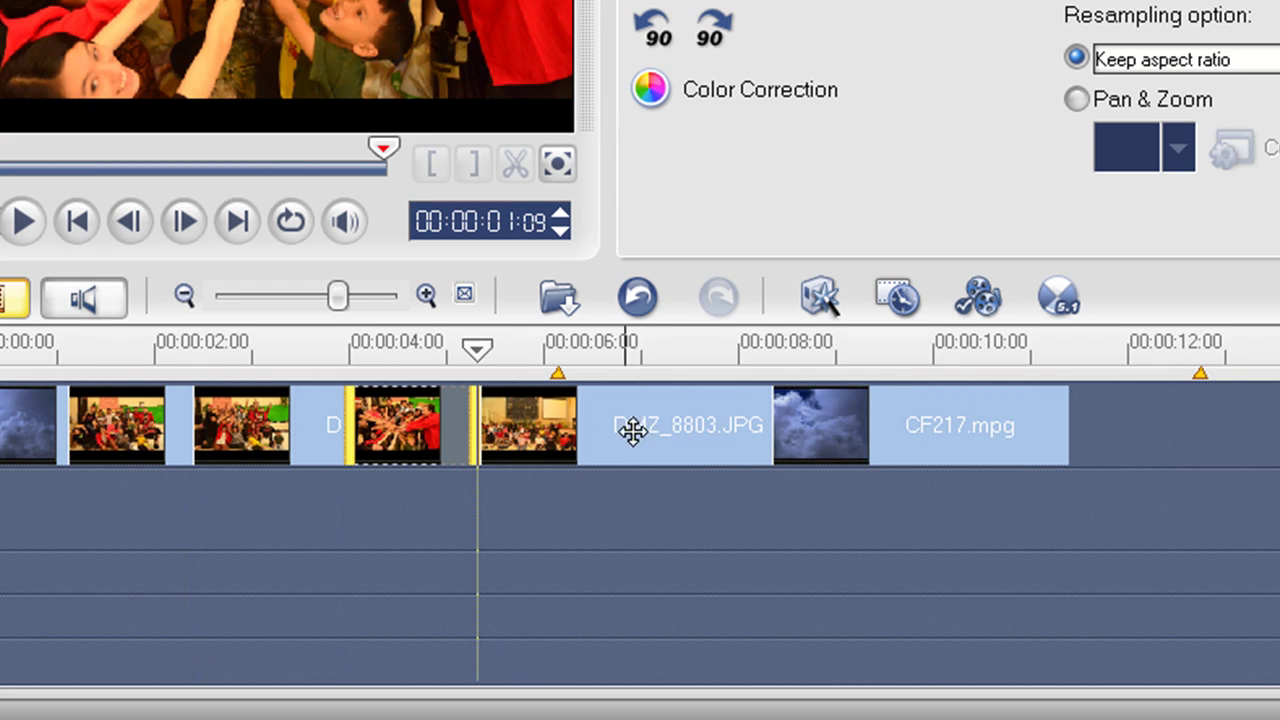
left_click(681, 425)
left_click_drag(775, 413, 613, 428)
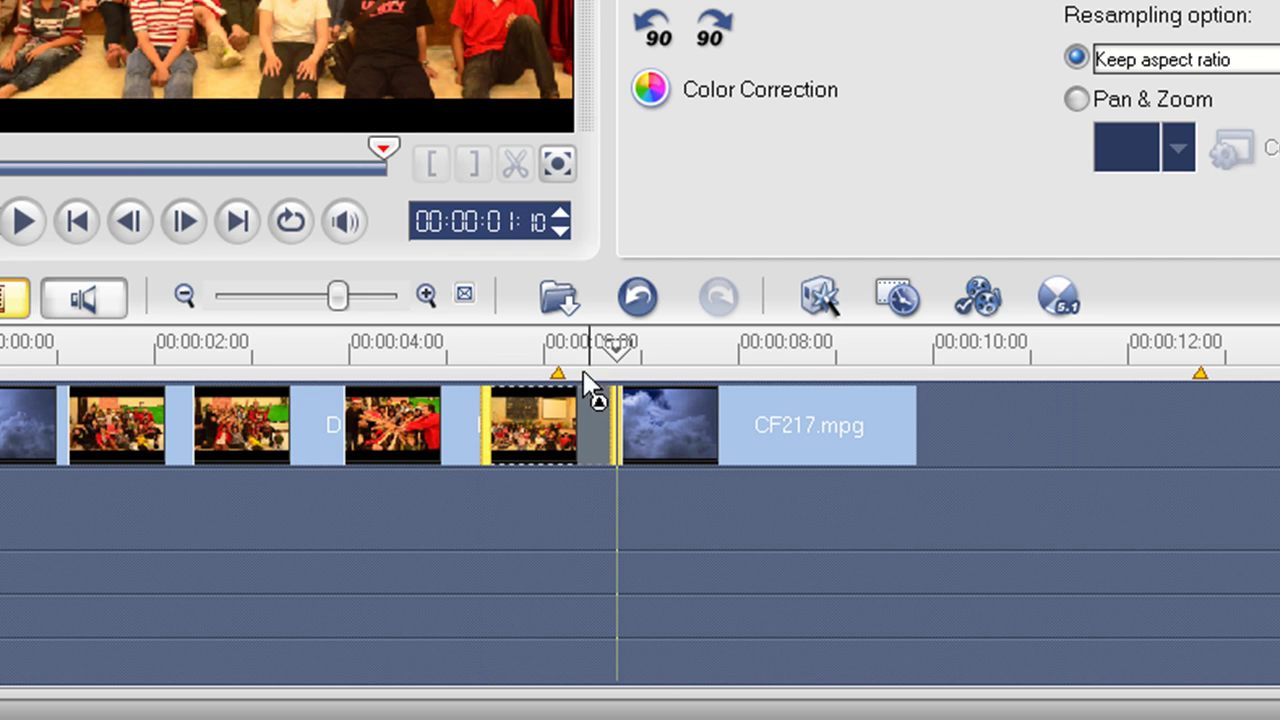
Step: Examine the shortened photo clips and the time ruler at several timeline zoom levels
left_click(185, 296)
left_click(185, 296)
left_click(426, 295)
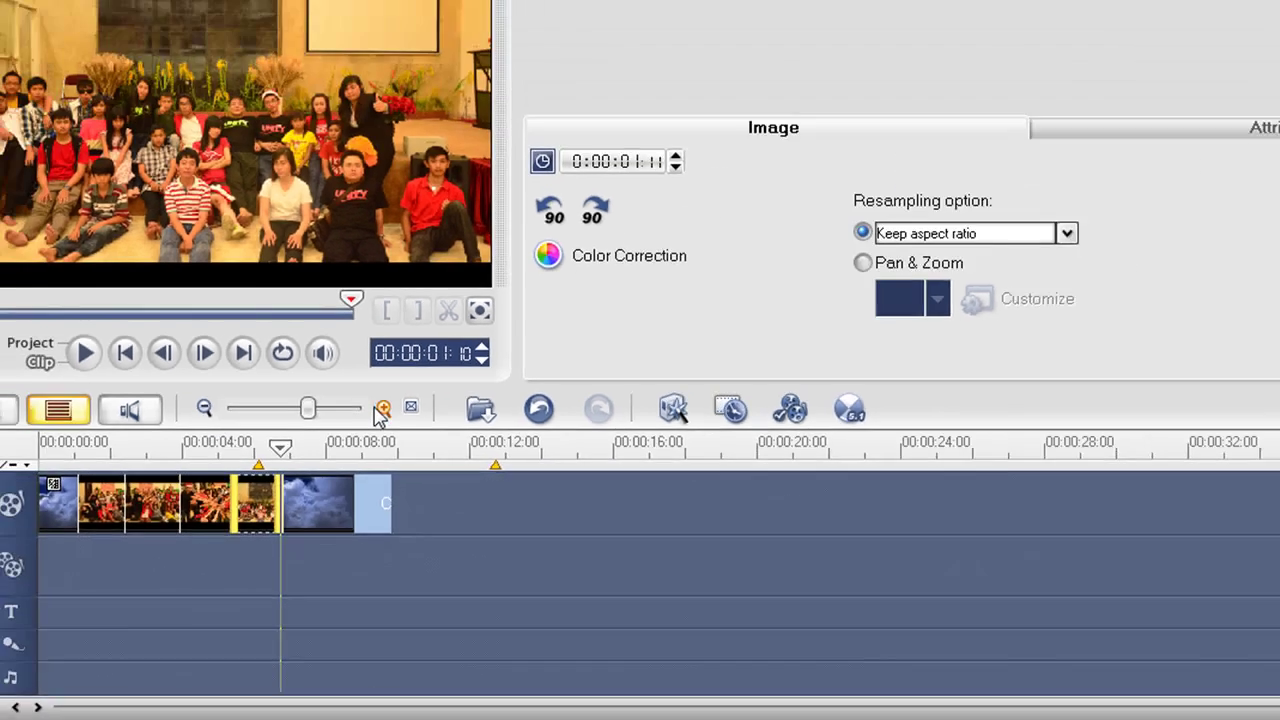
left_click(382, 408)
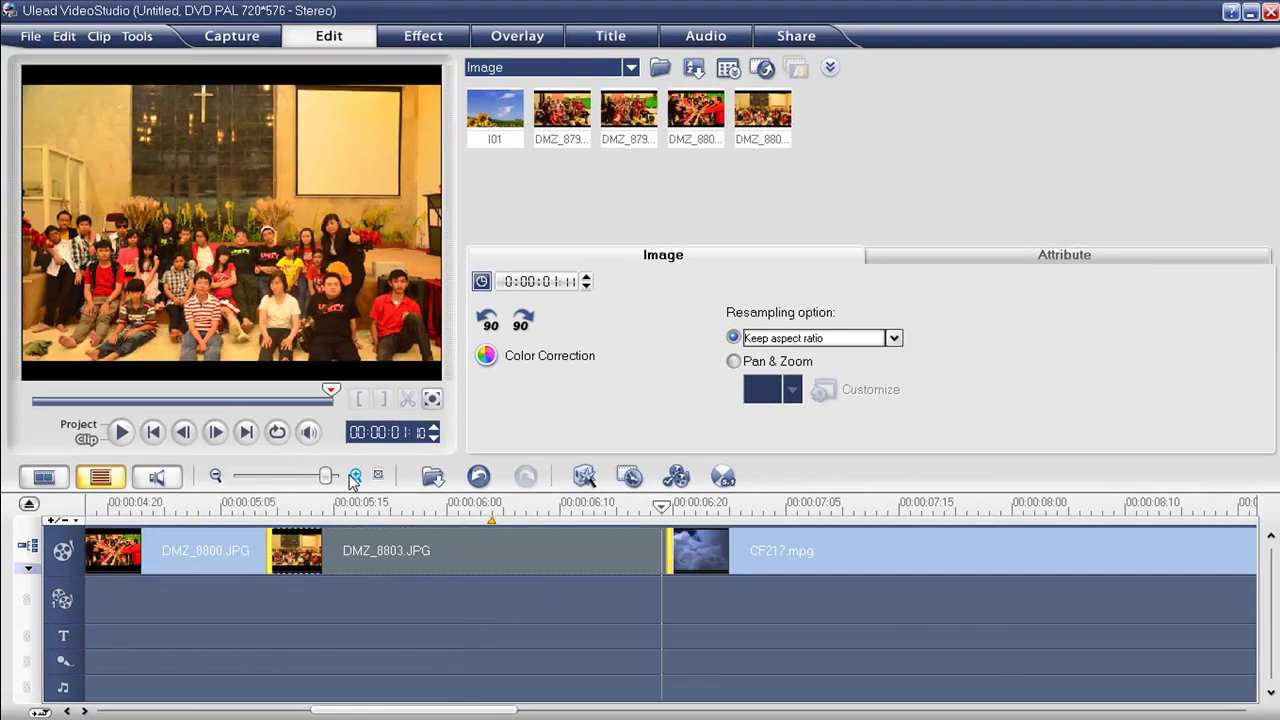
left_click(216, 476)
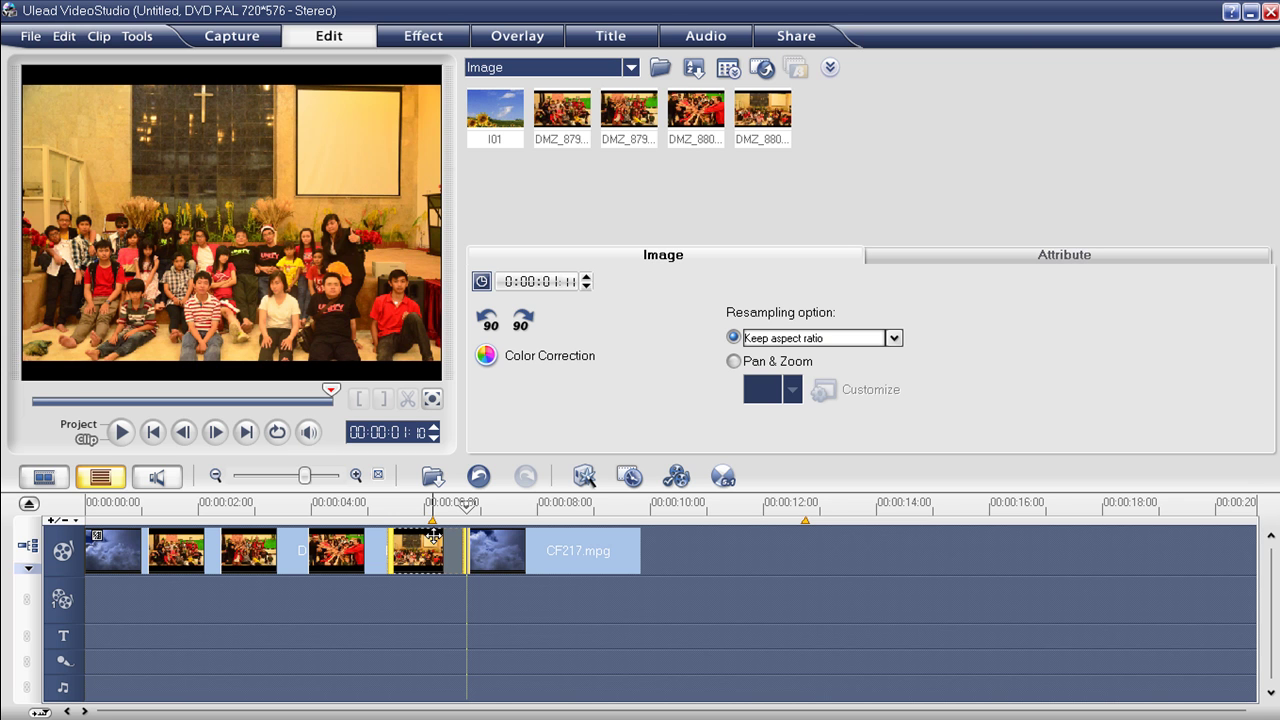
left_click(359, 476)
left_click_drag(691, 529, 781, 530)
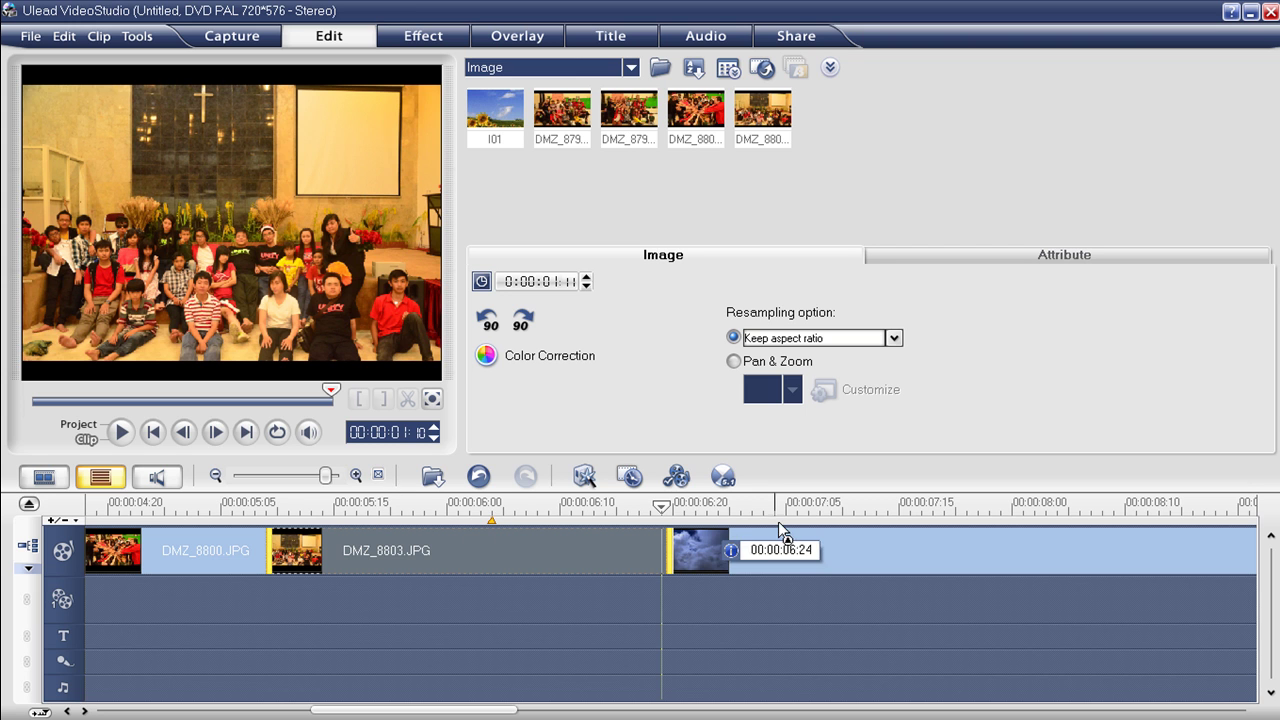
left_click(217, 477)
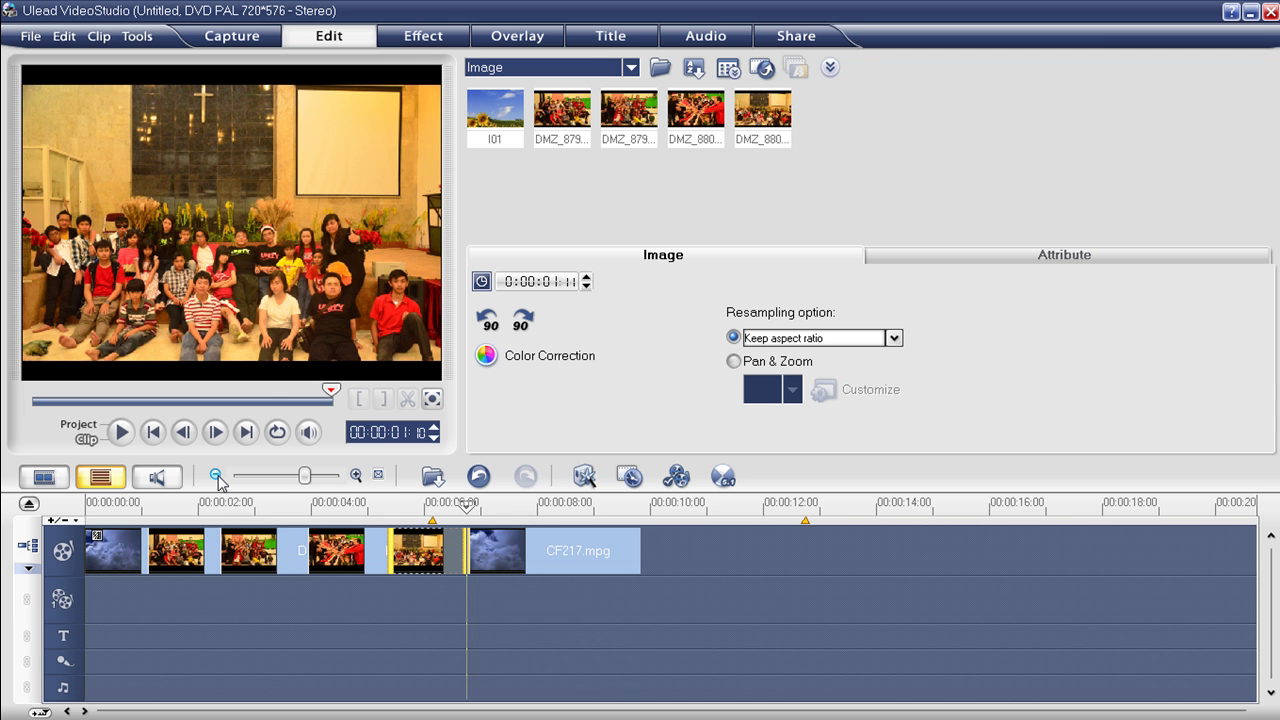
Step: Play the project from the start to preview the photo sequence, and return to the beginning
left_click(214, 547)
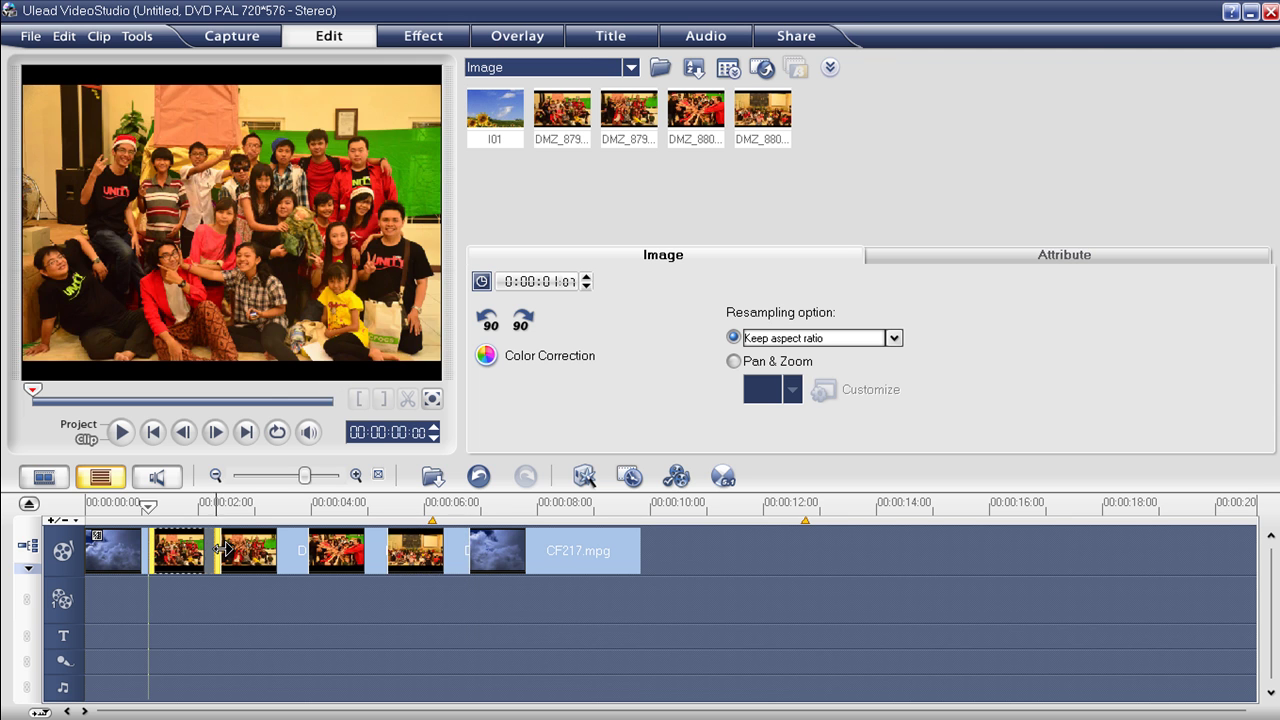
left_click(85, 513)
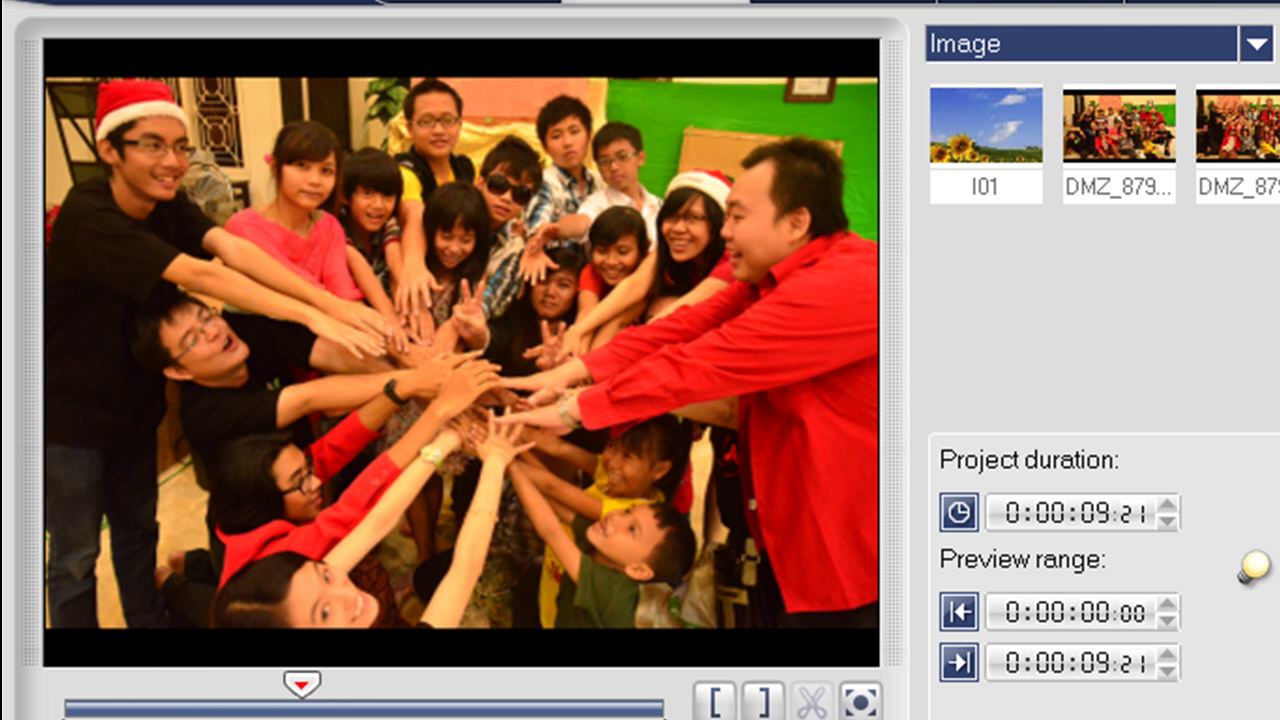
key("space")
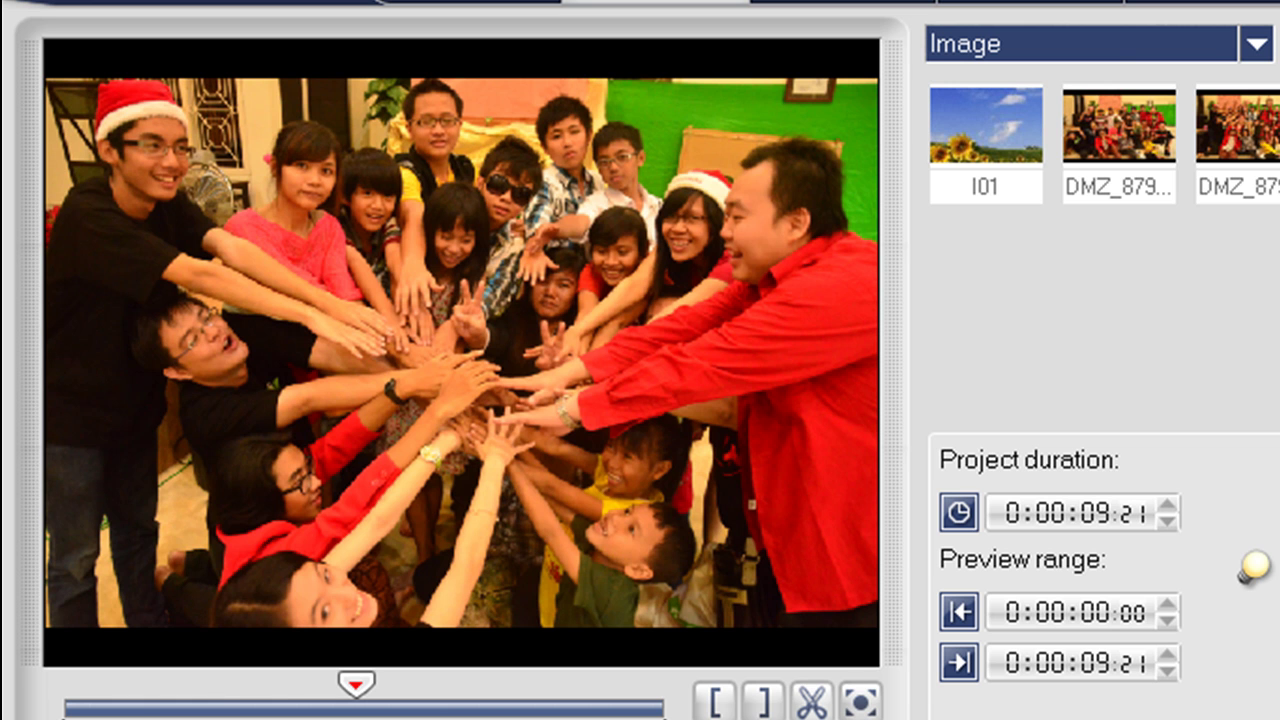
key("Home")
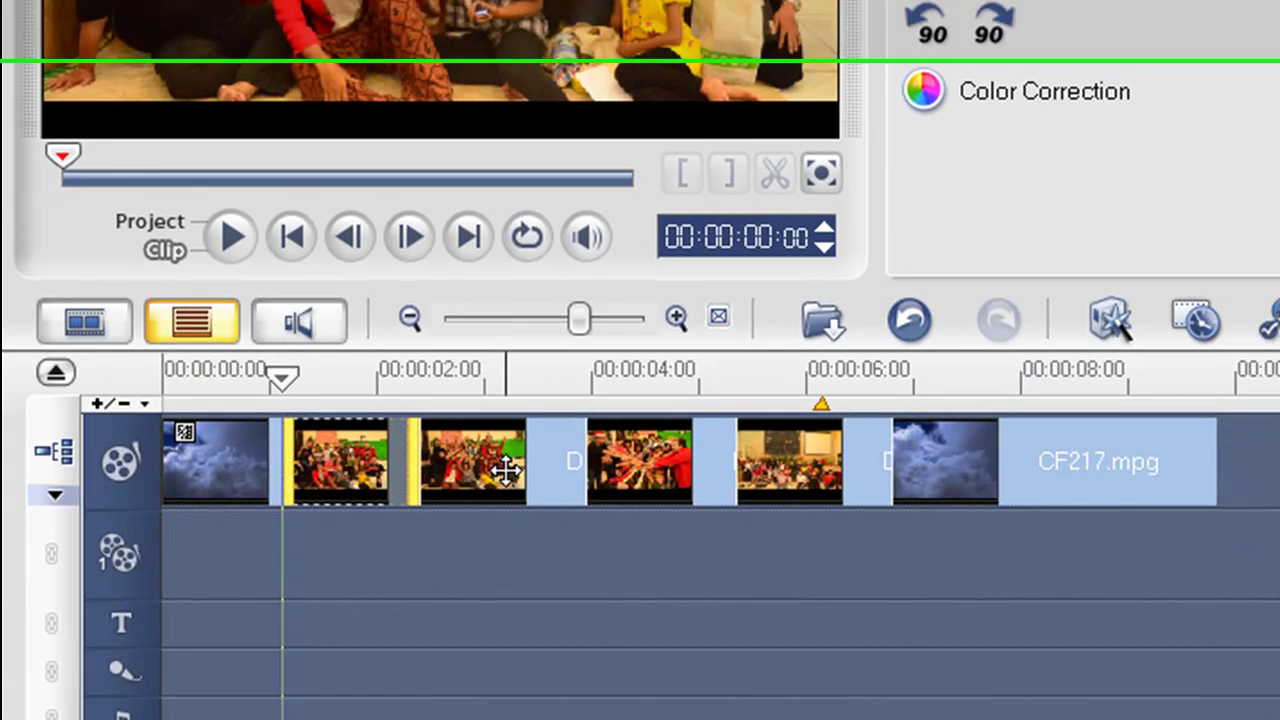
Step: Insert the Crossfade transition from My Favorites between DMZ_8793.JPG and DMZ_8794.JPG and shorten it
left_click(502, 403)
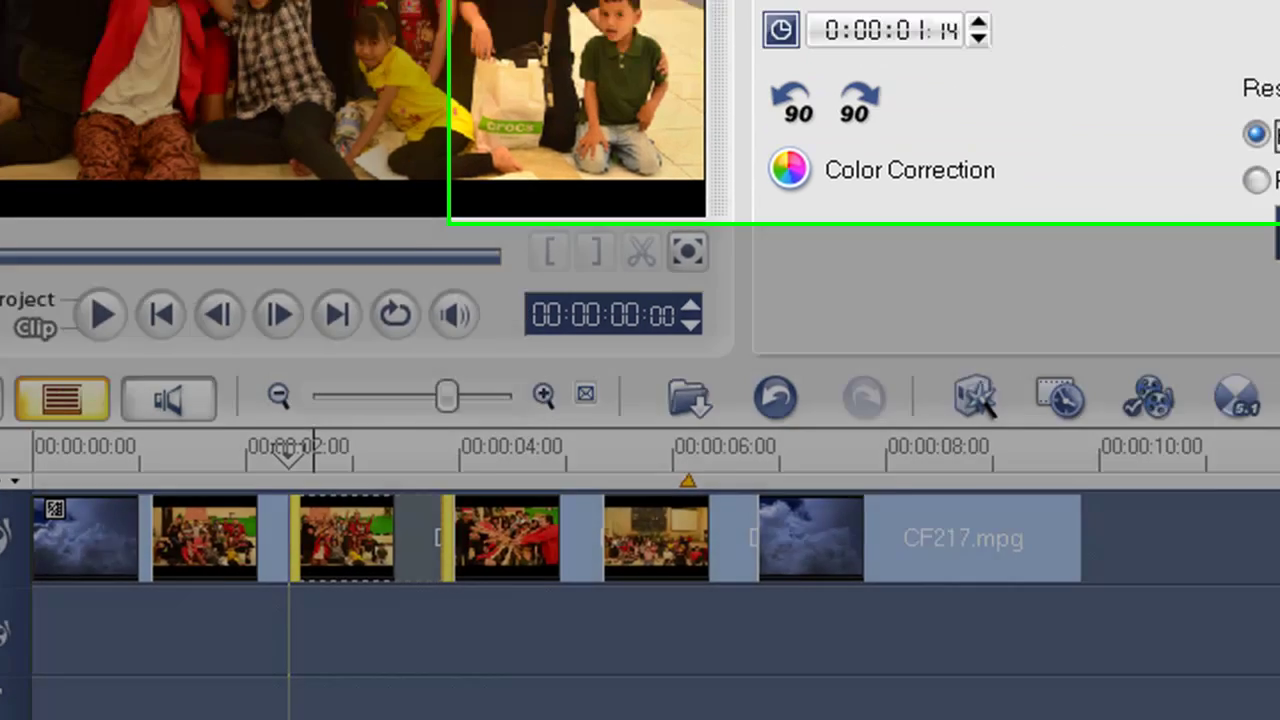
left_click(236, 56)
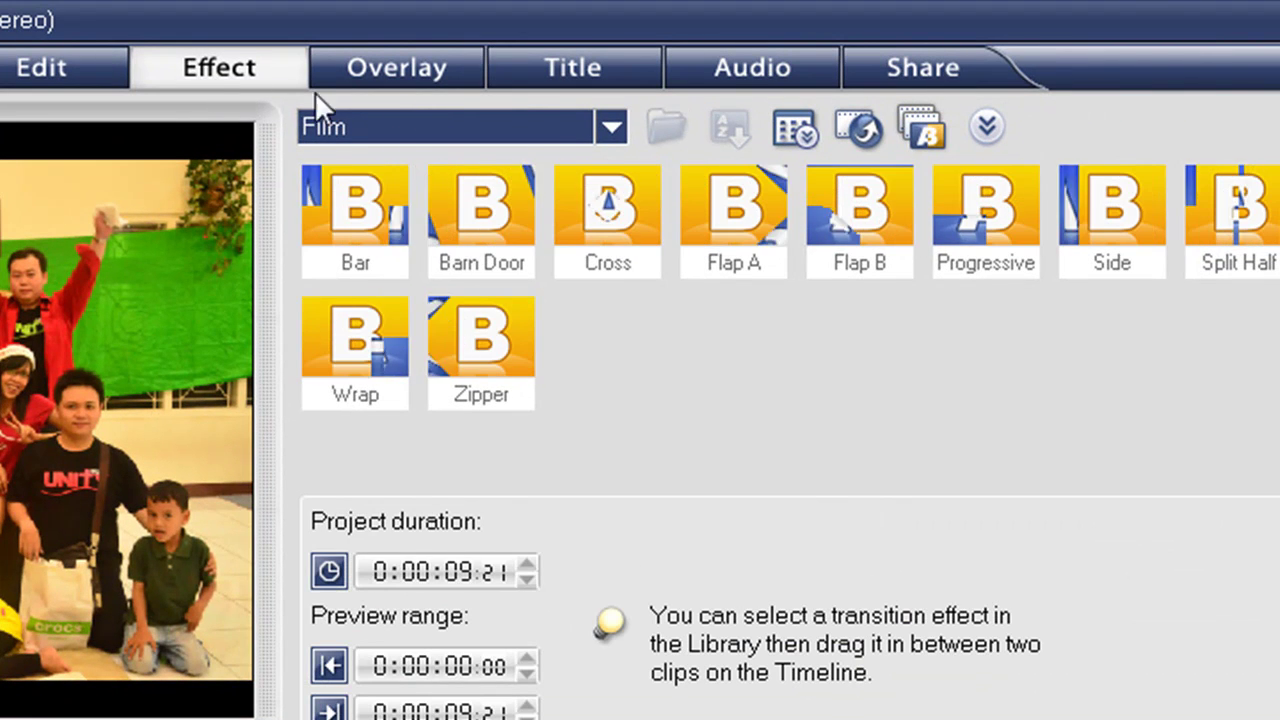
left_click(611, 130)
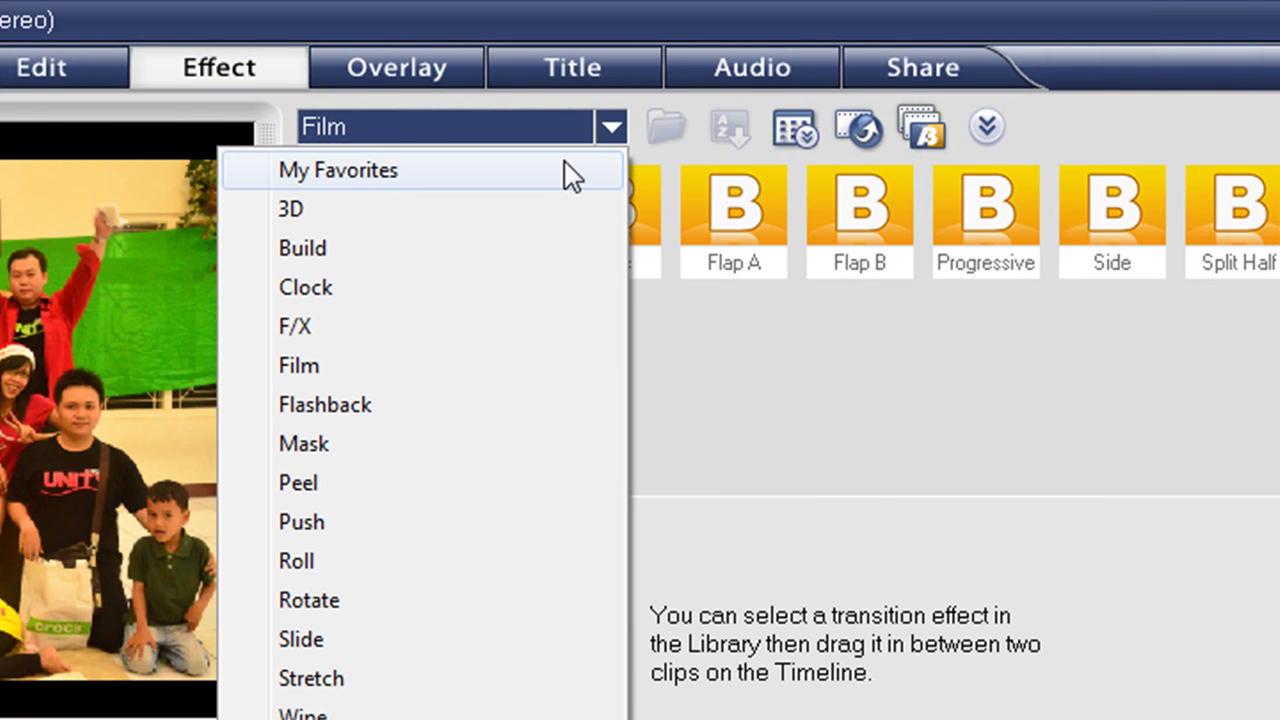
left_click(565, 162)
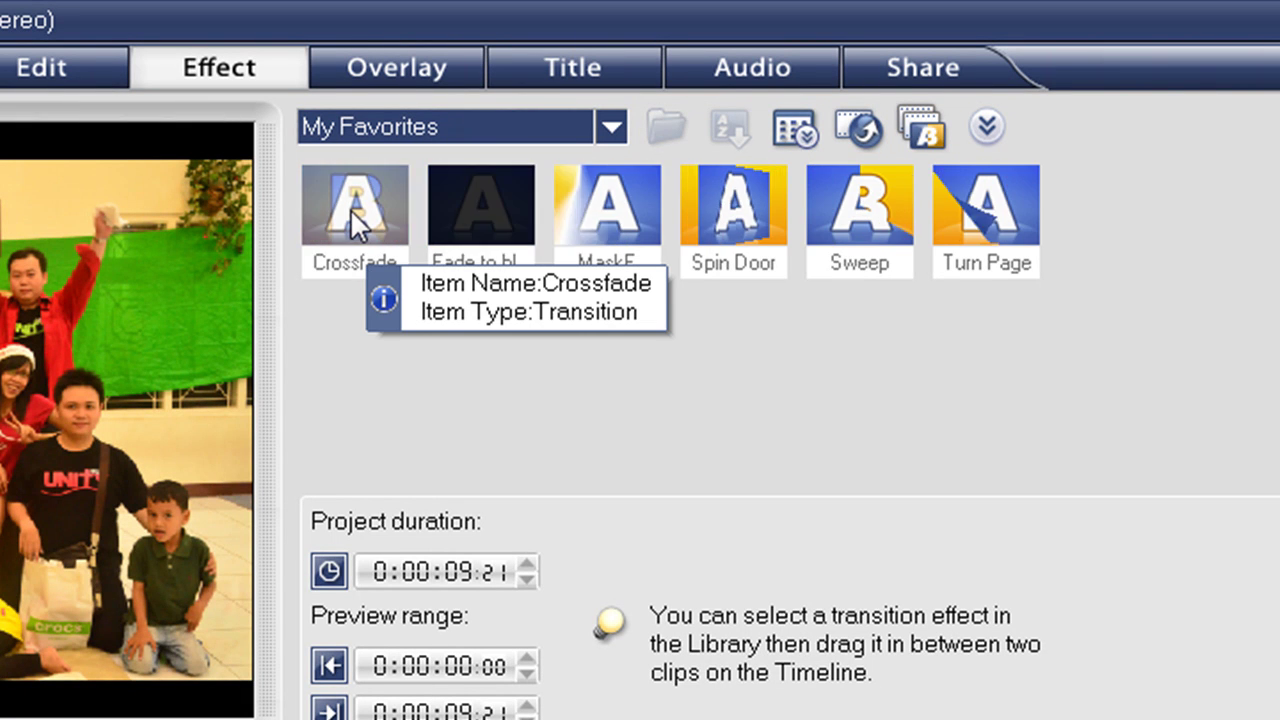
left_click(353, 214)
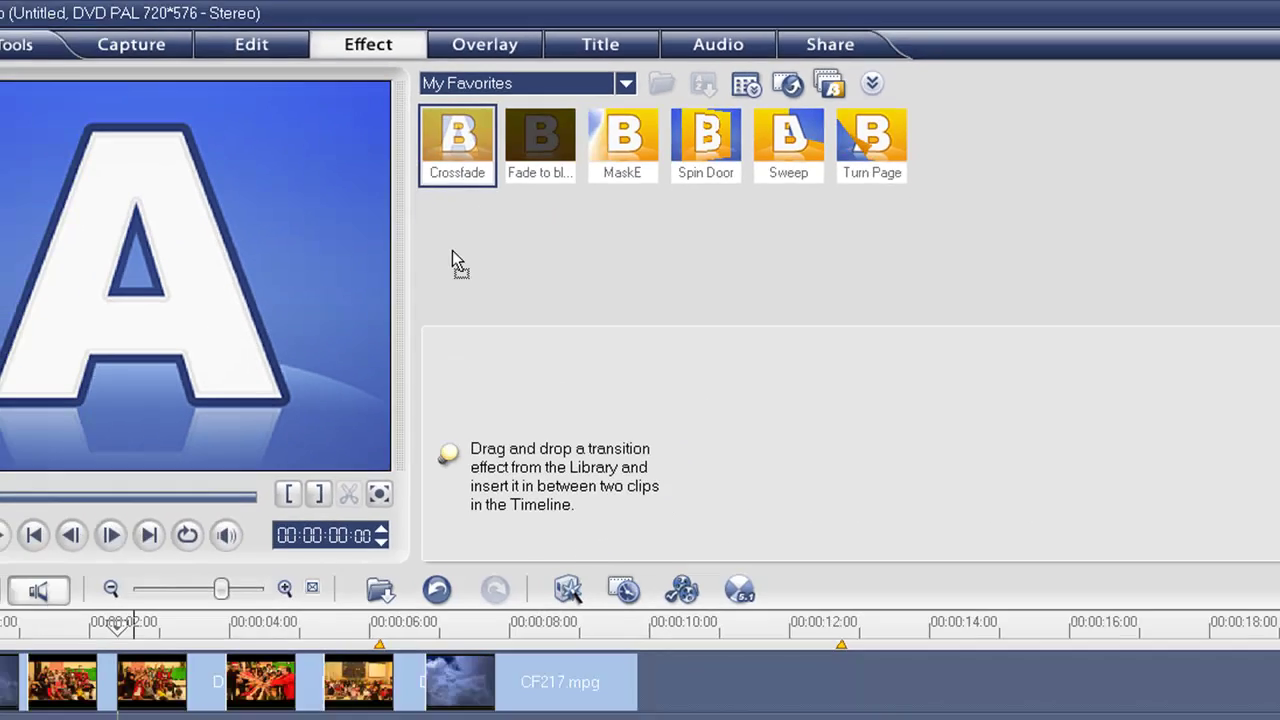
left_click_drag(452, 250, 141, 685)
mouse_move(240, 553)
left_mouse_down()
mouse_move(472, 557)
mouse_move(436, 560)
mouse_move(232, 562)
mouse_move(231, 545)
mouse_move(552, 540)
mouse_move(316, 364)
mouse_move(224, 556)
left_mouse_up()
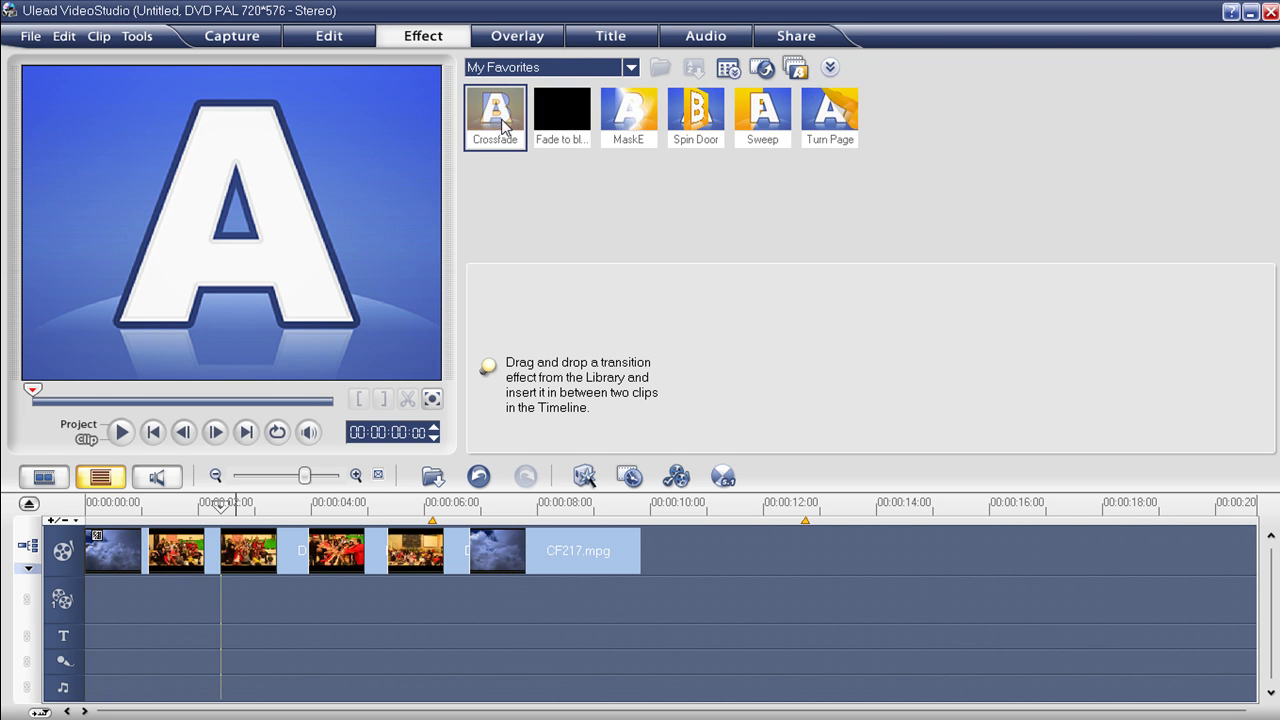
Step: Insert Crossfade transitions on both sides of DMZ_8800.JPG, shortening the first to about 11 frames and the second to about 10 frames
left_click_drag(503, 125, 248, 547)
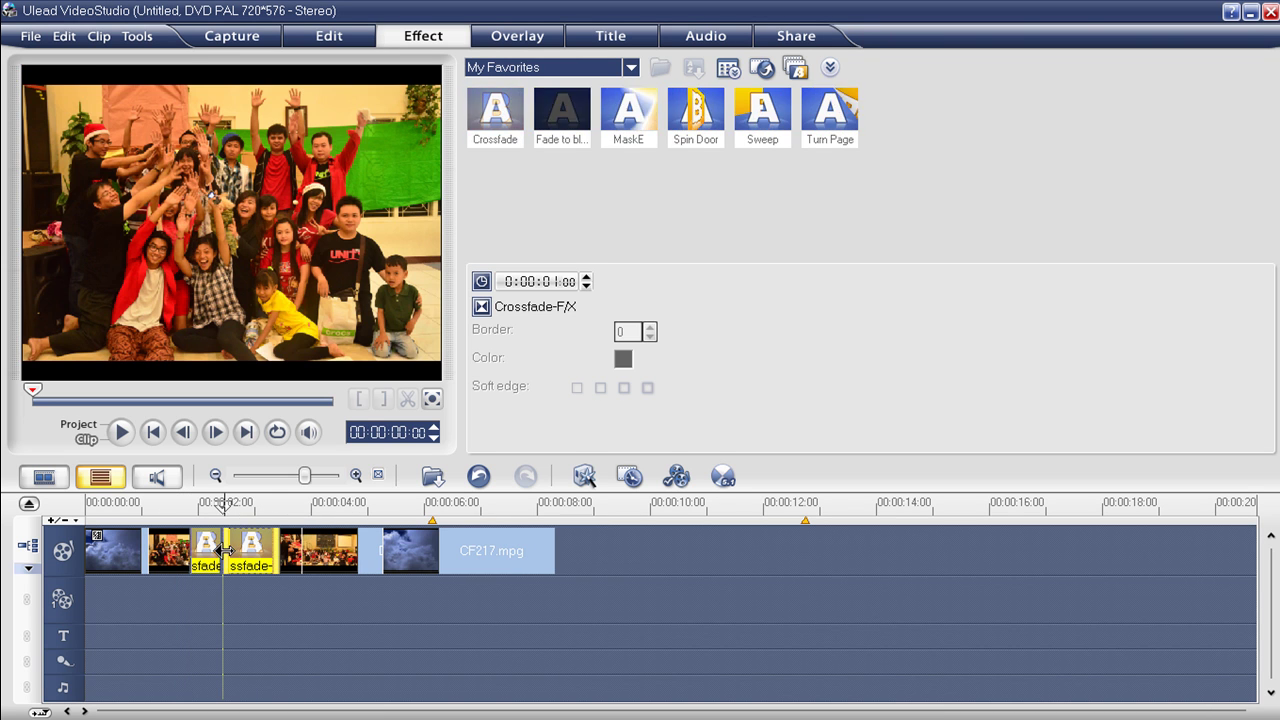
left_click_drag(253, 550, 257, 550)
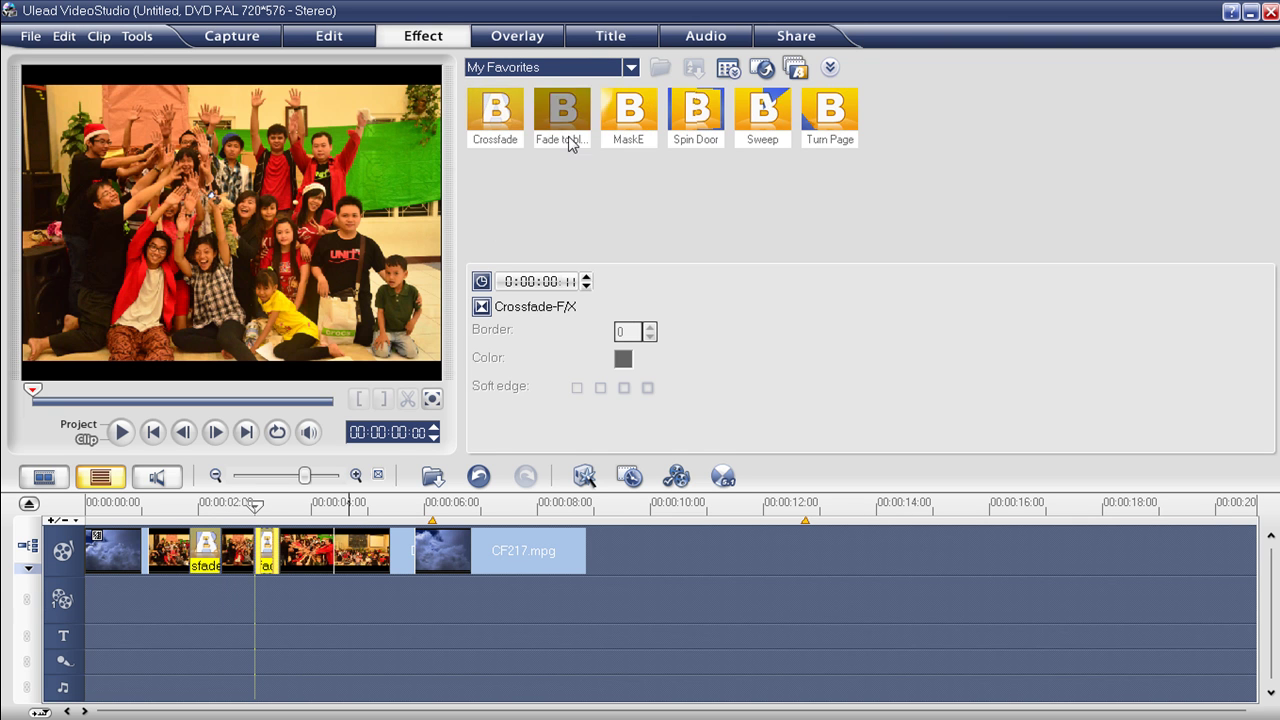
left_click_drag(502, 130, 302, 552)
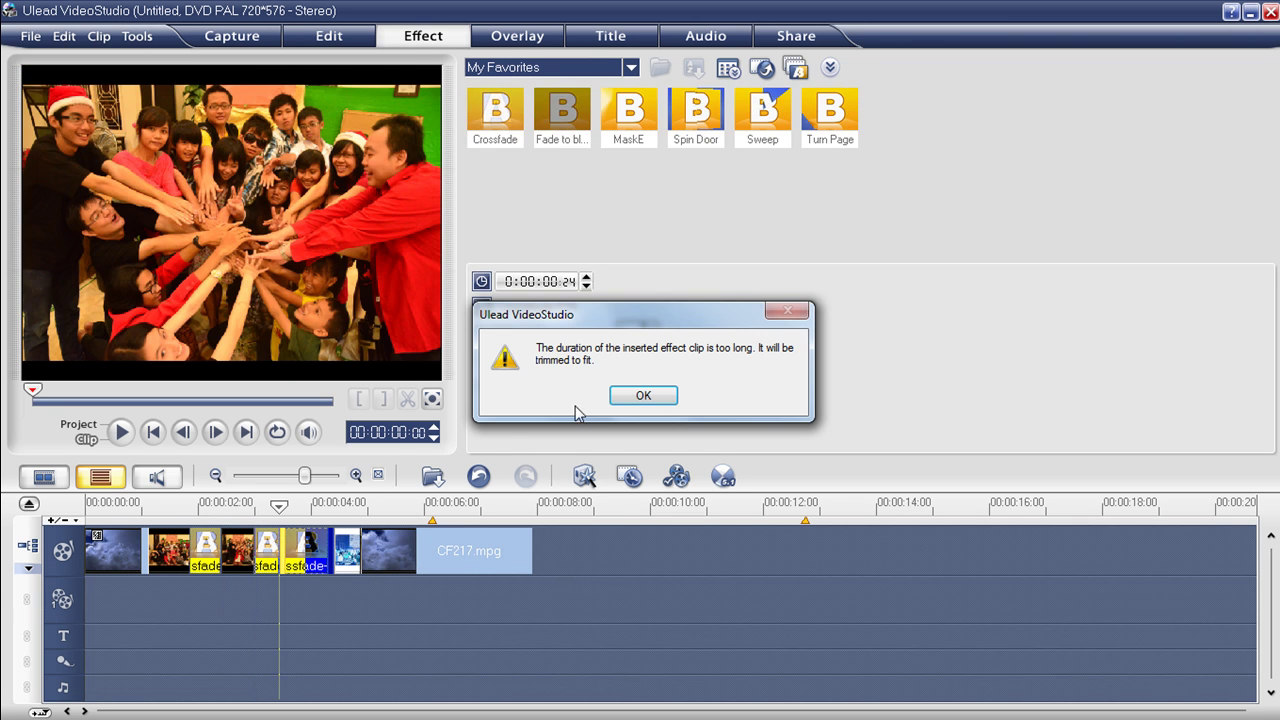
key("Return")
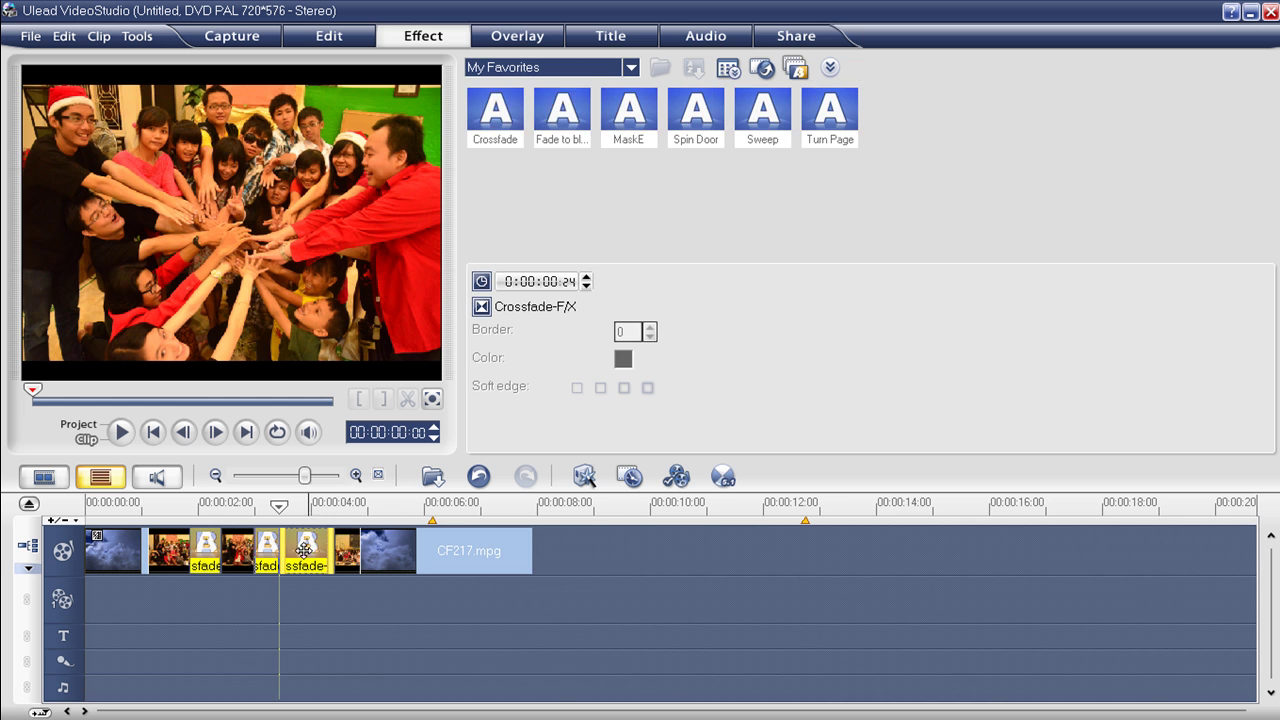
left_click_drag(310, 553, 340, 543)
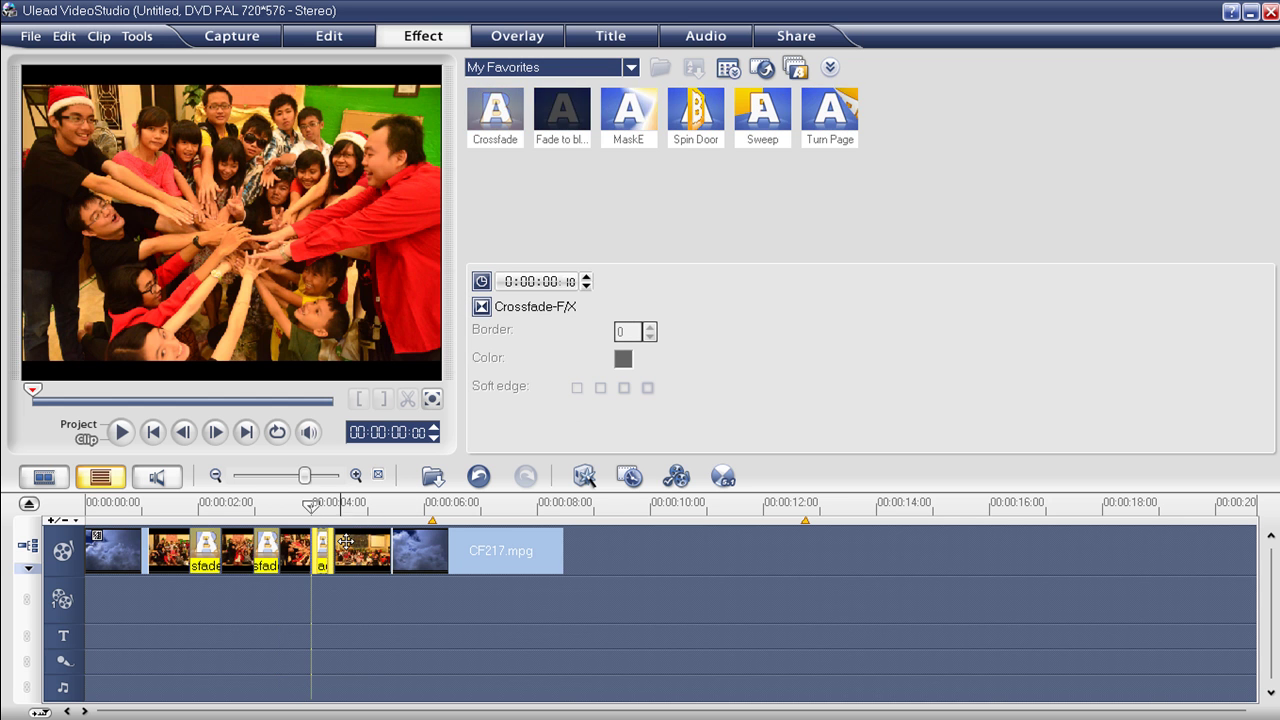
Step: Insert the Crossfade transition between DMZ_8803.JPG and the last CF217.mpg clip, and check its placement in the photo sequence
left_click_drag(510, 120, 372, 552)
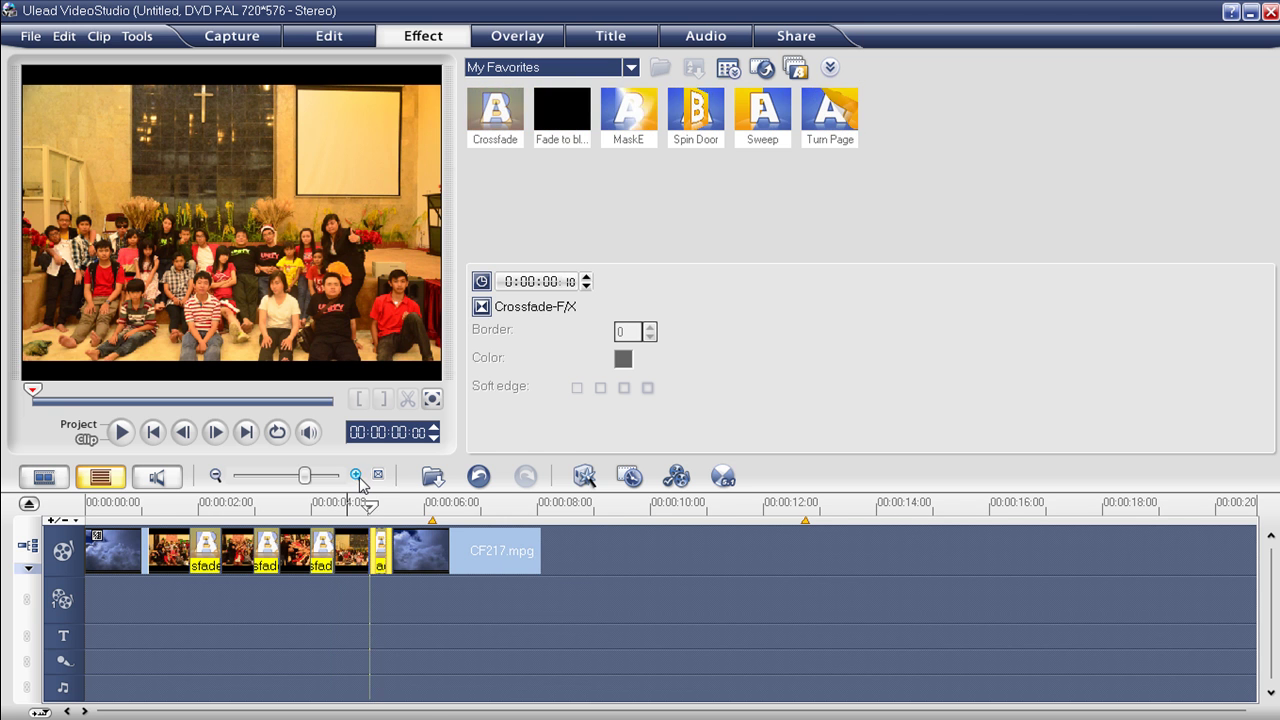
left_click(358, 477)
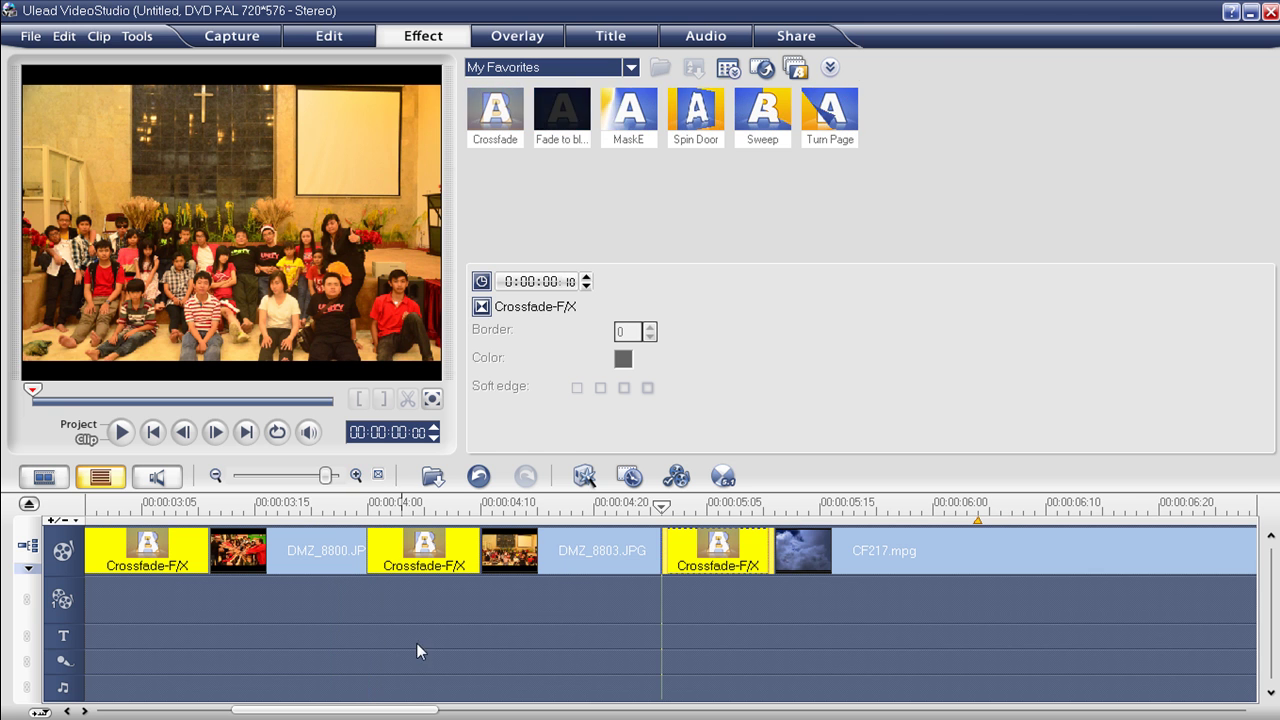
left_click(401, 692)
left_click_drag(386, 706, 250, 706)
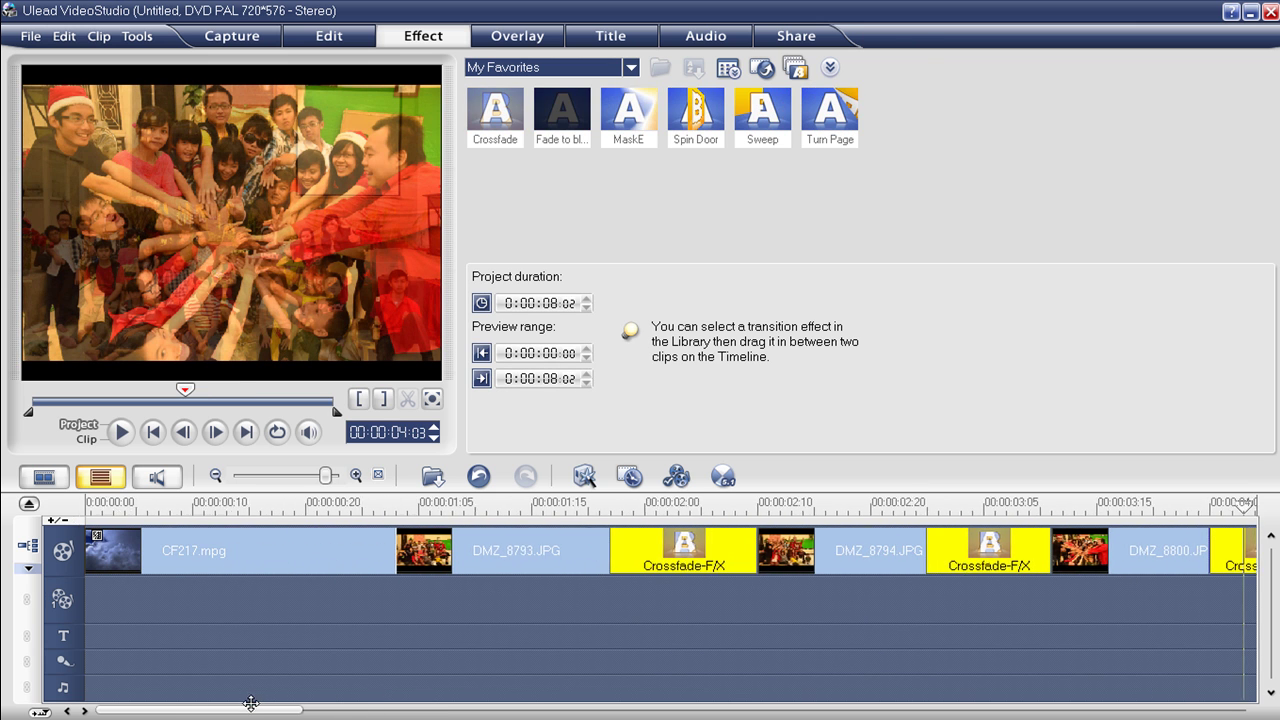
left_click(217, 476)
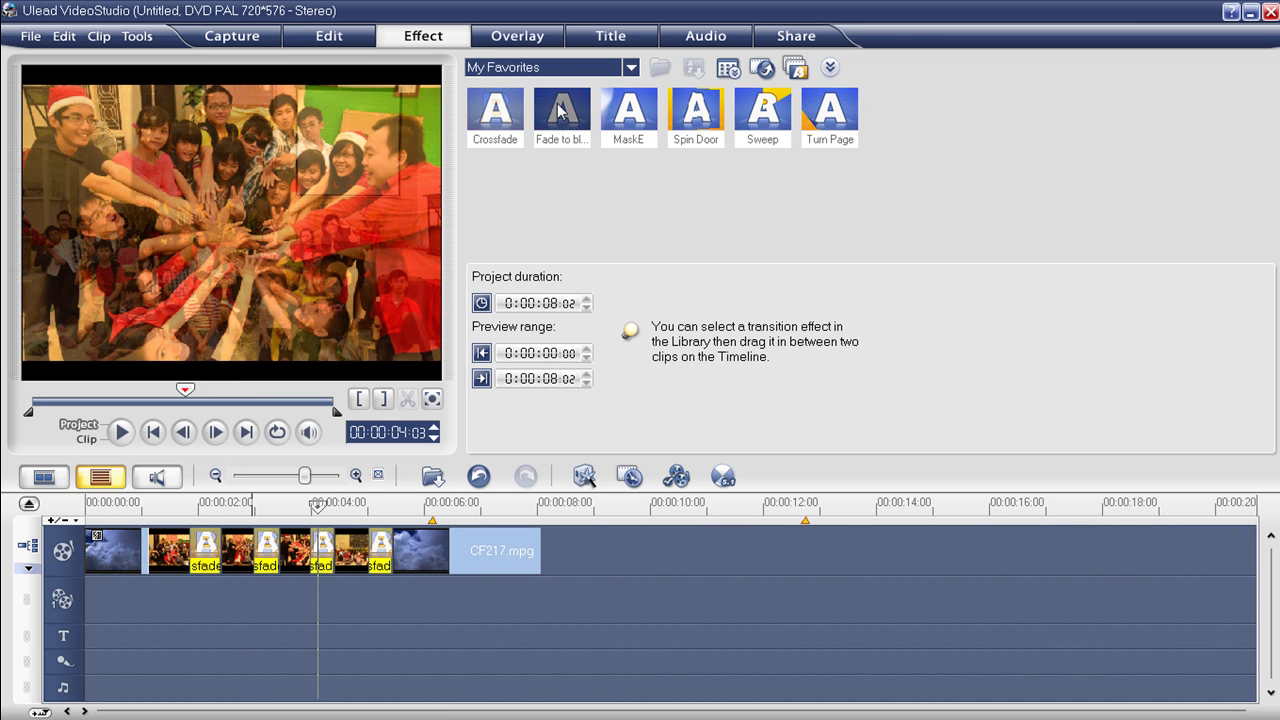
Step: Insert a Crossfade transition between the first CF217.mpg clip and DMZ_8793.JPG and shorten it to about 11 frames
left_click_drag(510, 112, 130, 555)
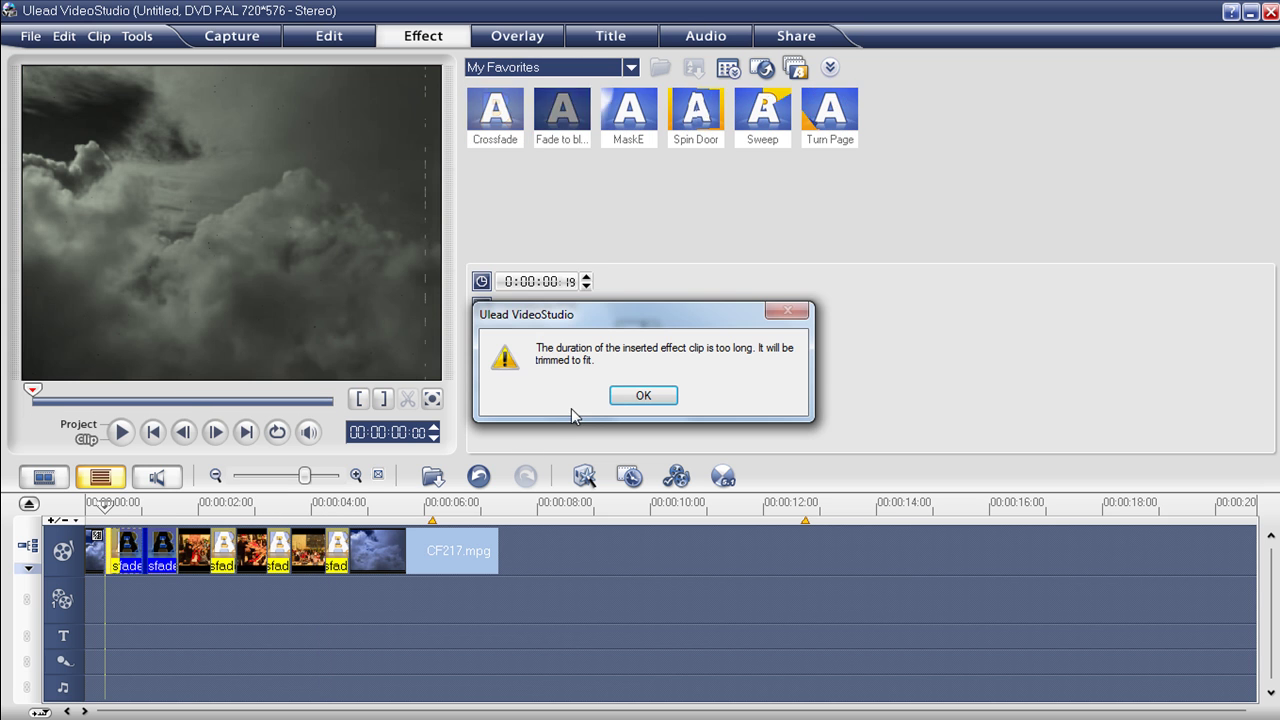
left_click(643, 395)
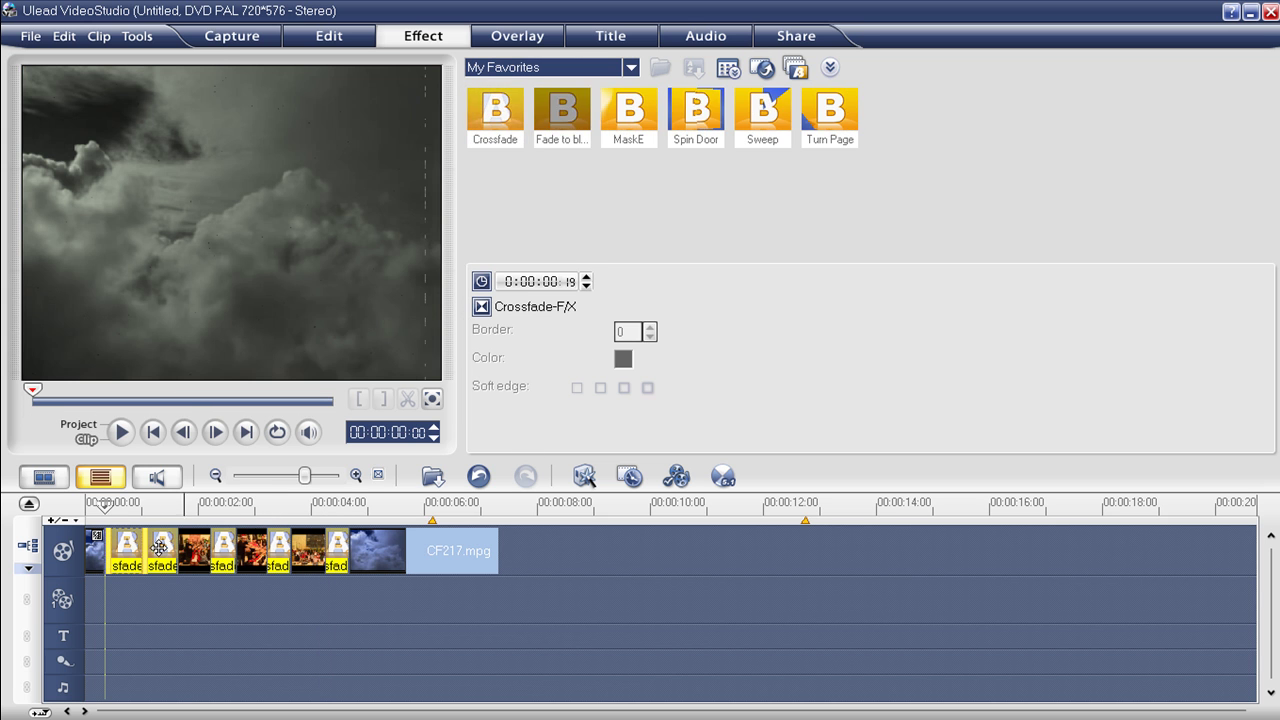
left_click_drag(98, 545, 124, 545)
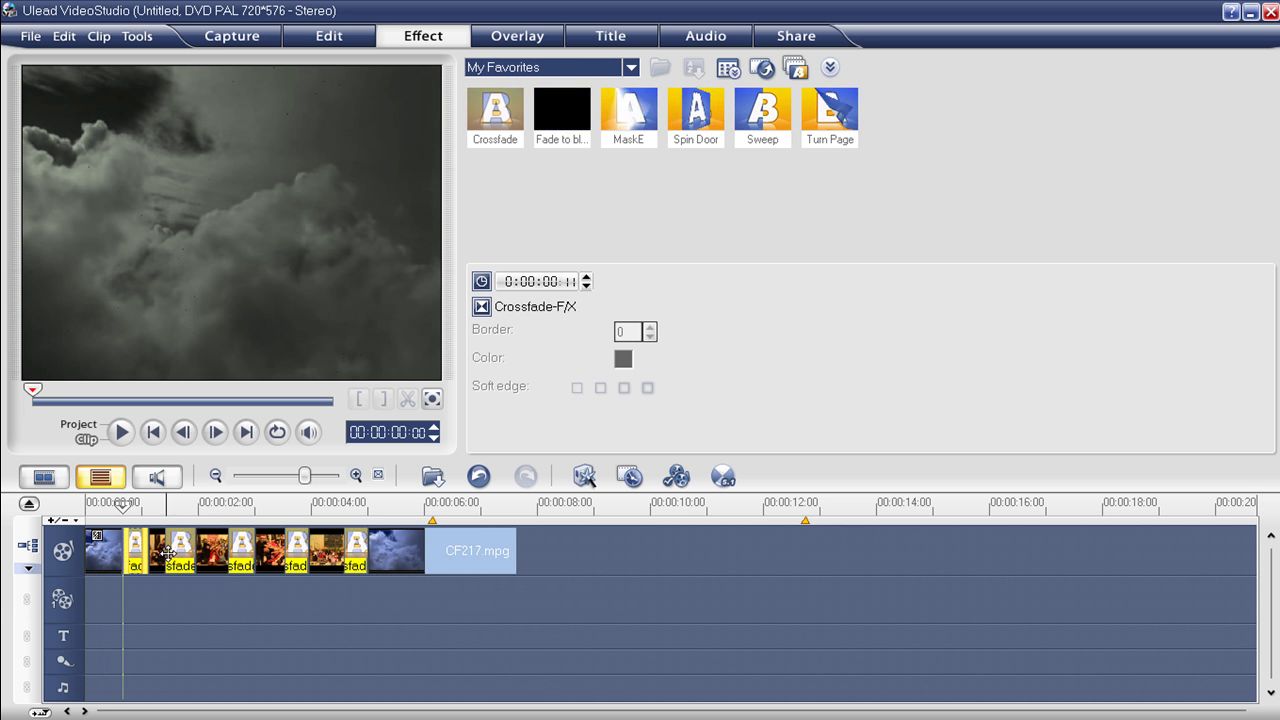
Step: Extend DMZ_8793.JPG and DMZ_8794.JPG on the timeline to a duration of 1 second 22 frames each
left_click(180, 546)
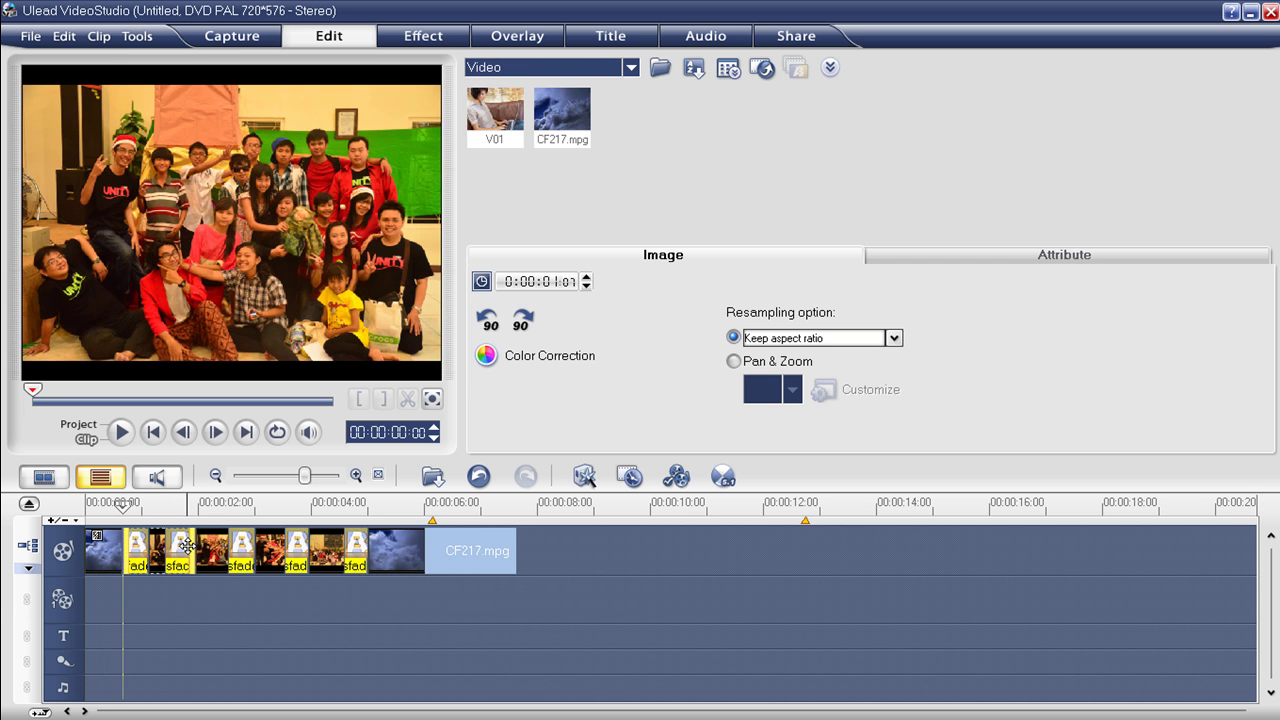
left_click_drag(220, 548, 235, 548)
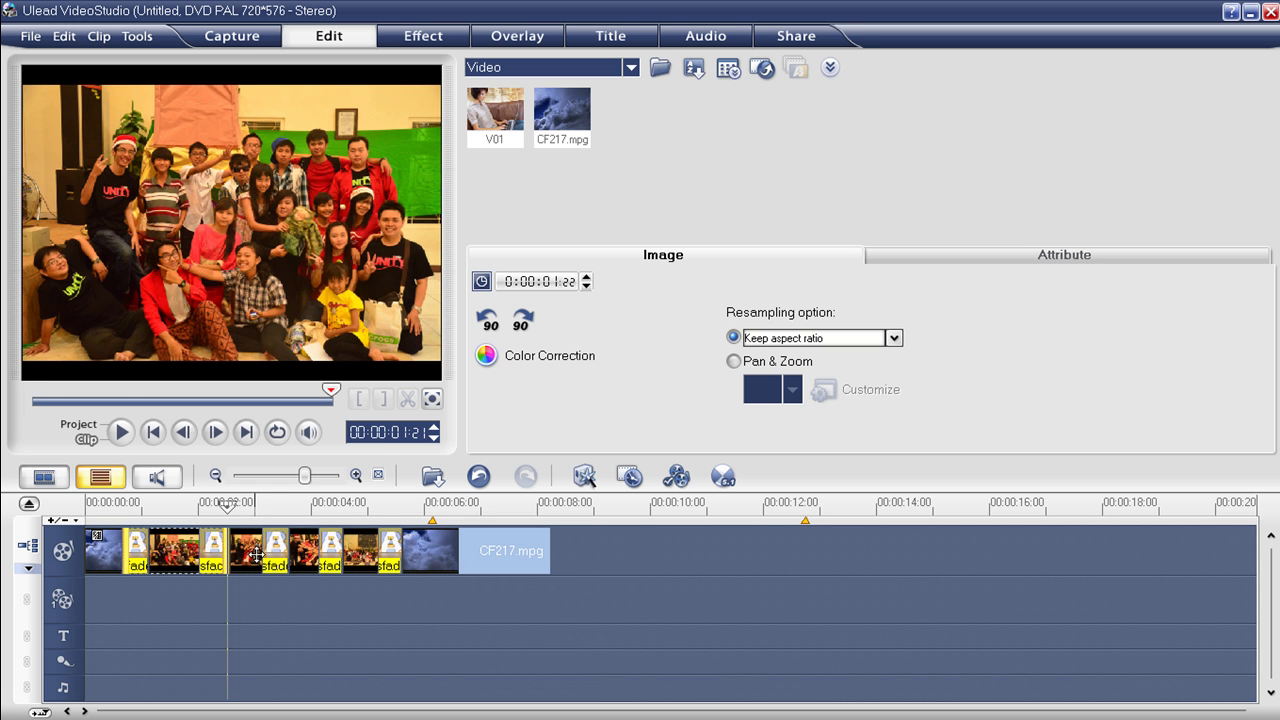
left_click(257, 554)
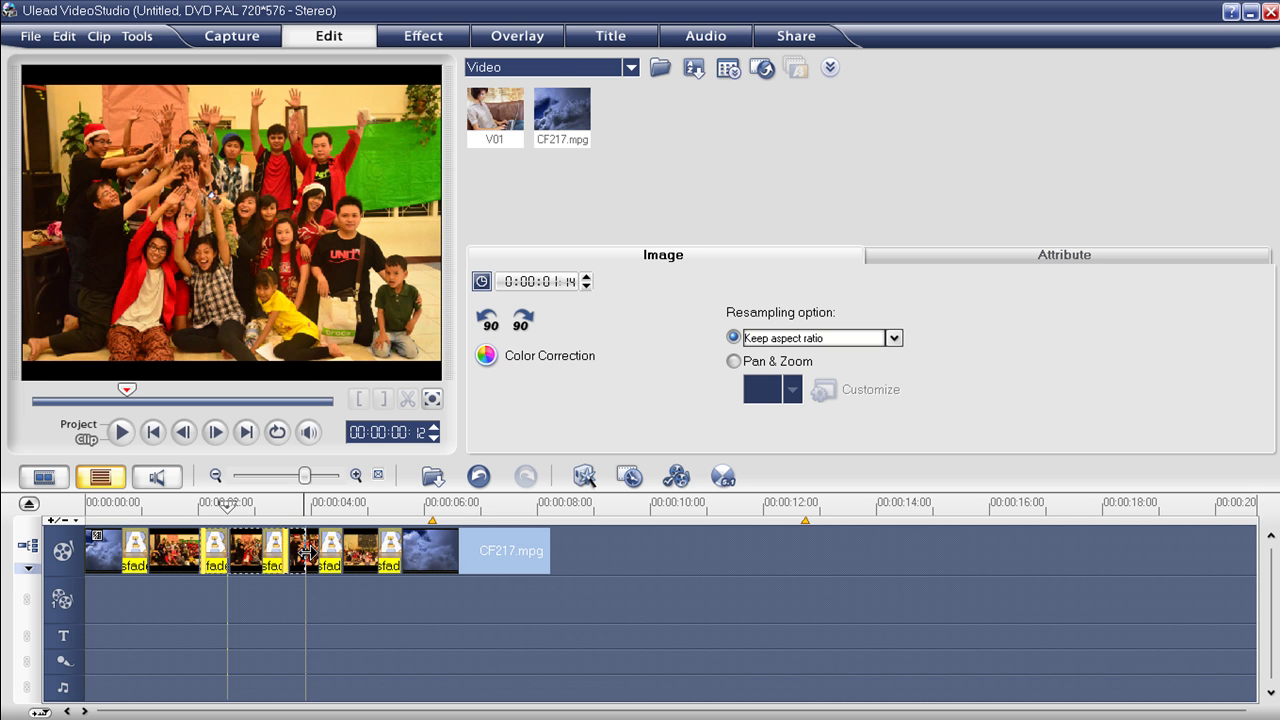
left_click_drag(306, 551, 324, 551)
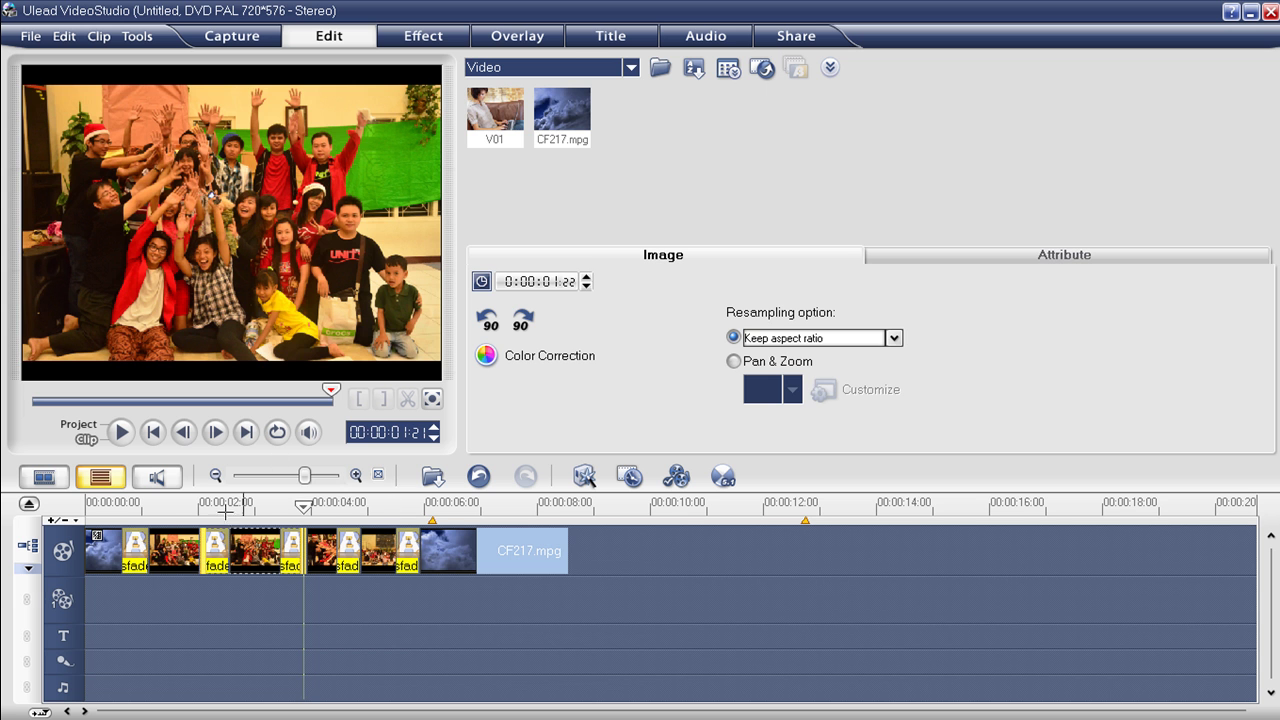
Step: Play the whole project from the start to preview the Crossfade transitions, and pause after the last photo
left_click_drag(113, 503, 90, 503)
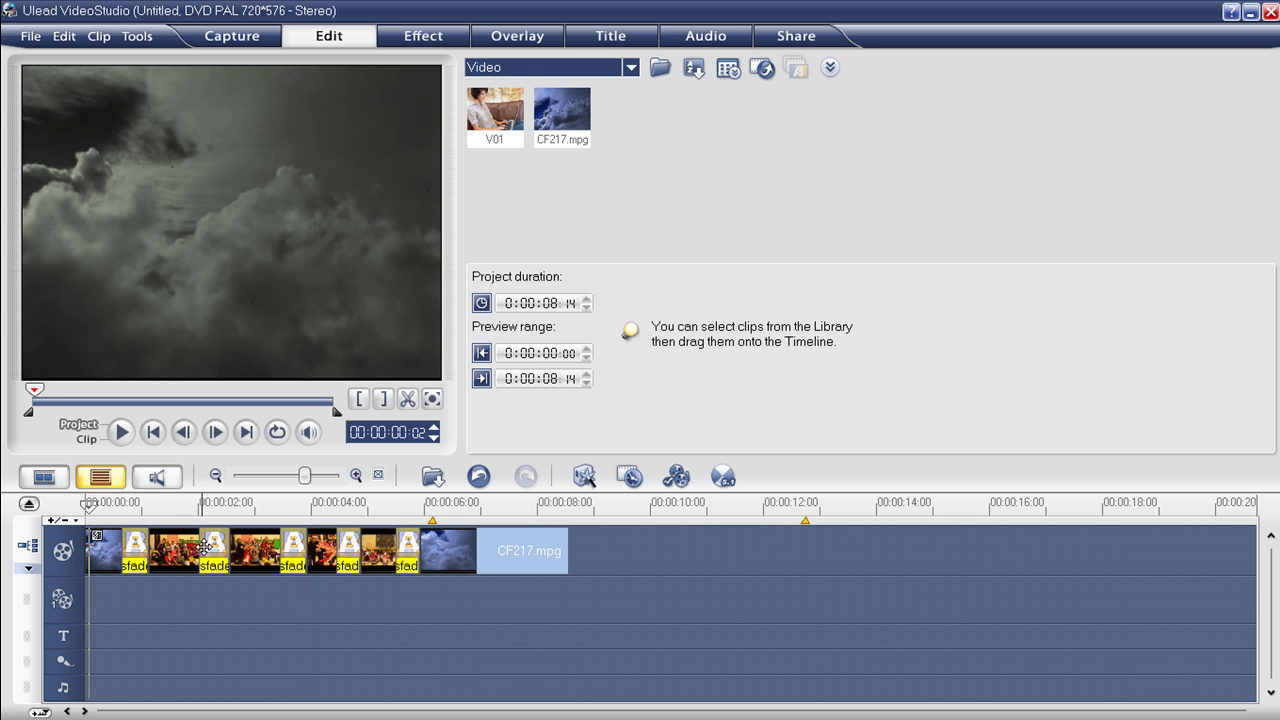
left_click(293, 550)
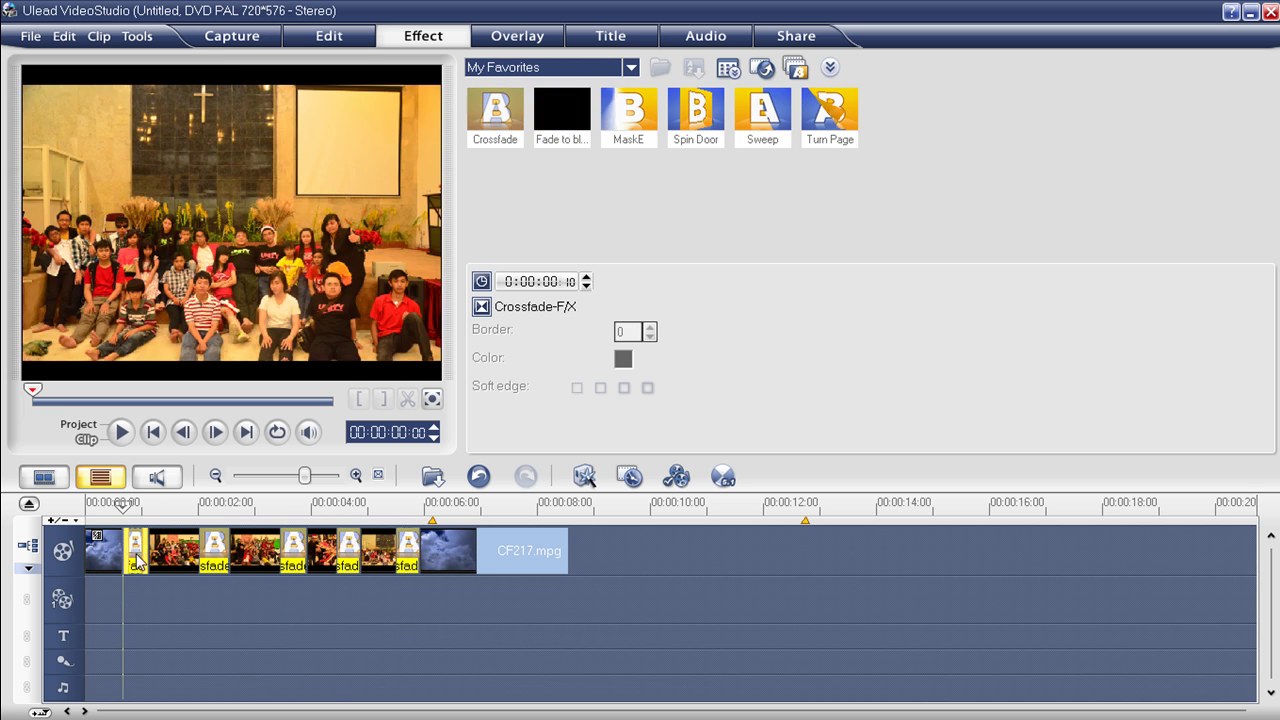
left_click(133, 545)
left_click(79, 424)
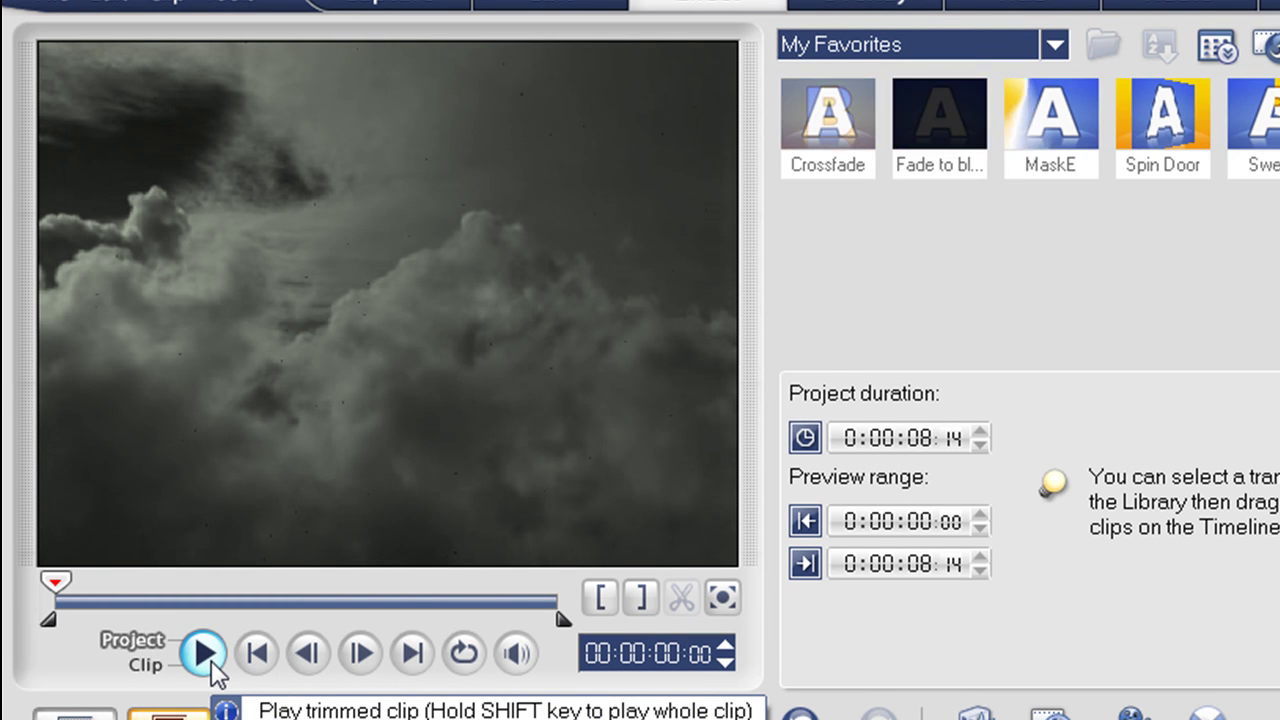
left_click(210, 664)
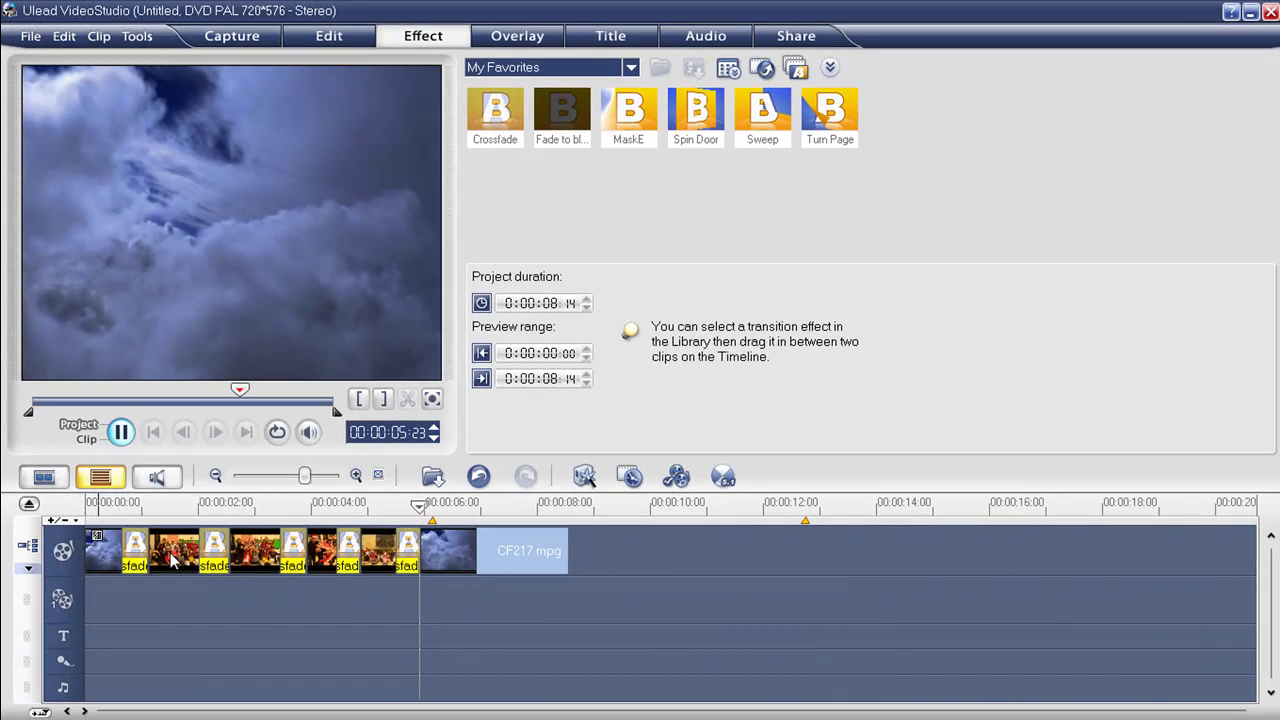
key("space")
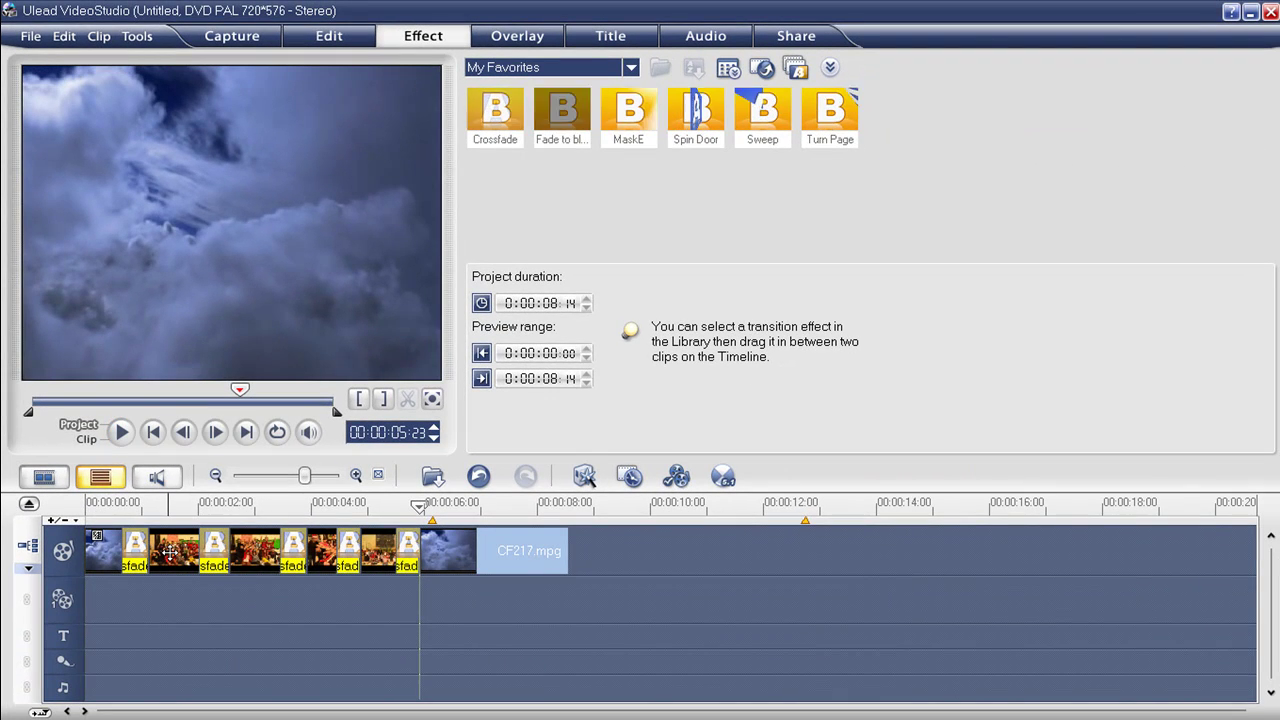
Step: Apply the DiffuseGlow video filter to the DMZ_8793.JPG photo clip
left_click(171, 551)
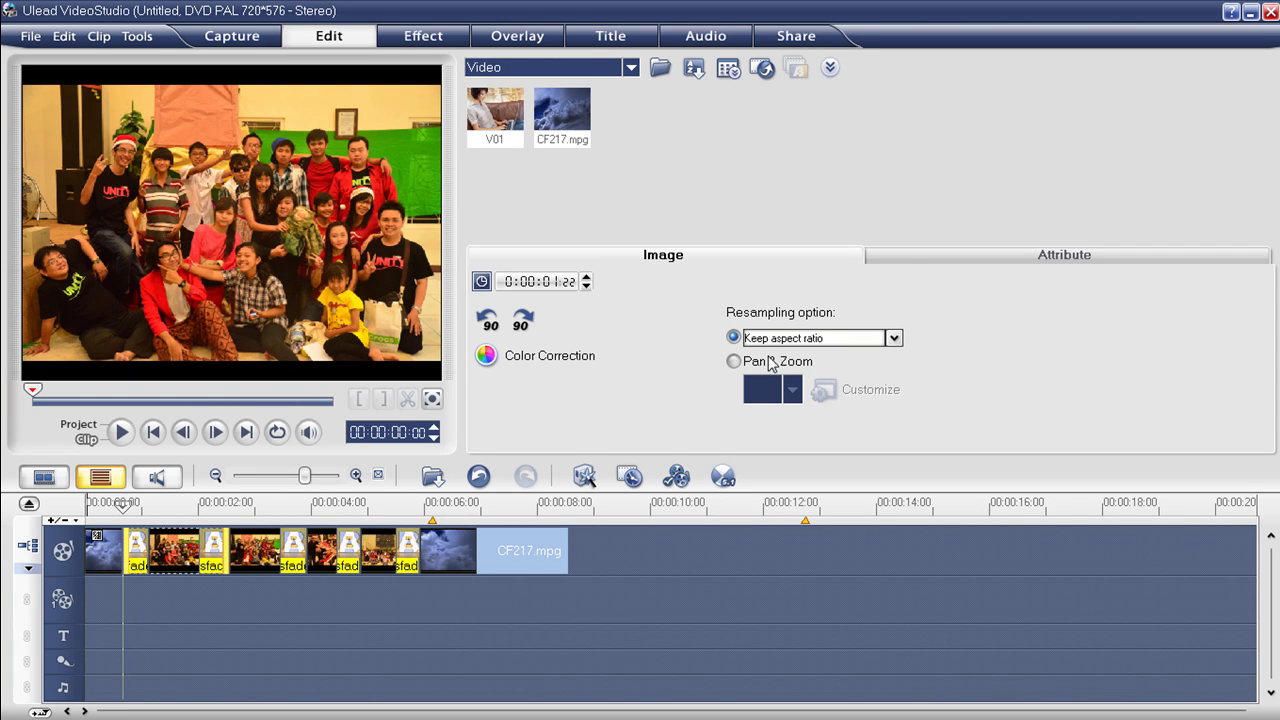
left_click(912, 260)
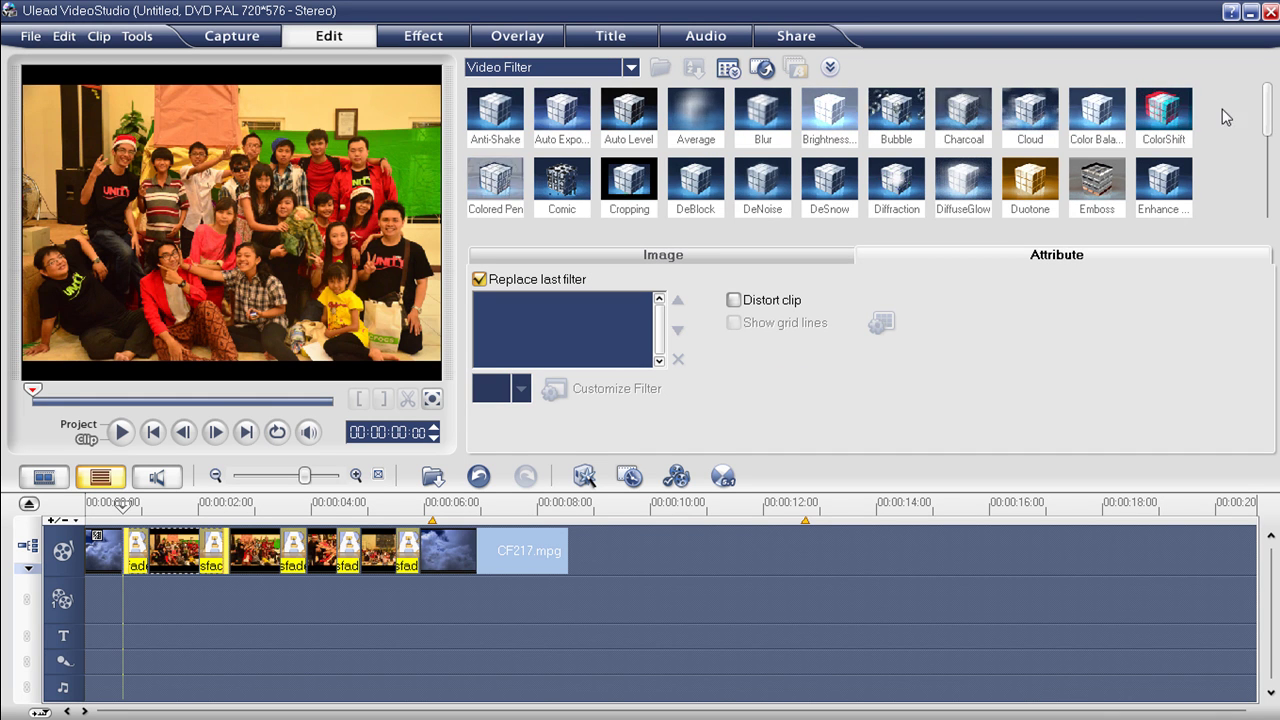
mouse_move(1263, 105)
left_mouse_down()
mouse_move(1272, 191)
mouse_move(1272, 115)
mouse_move(1274, 135)
left_mouse_up()
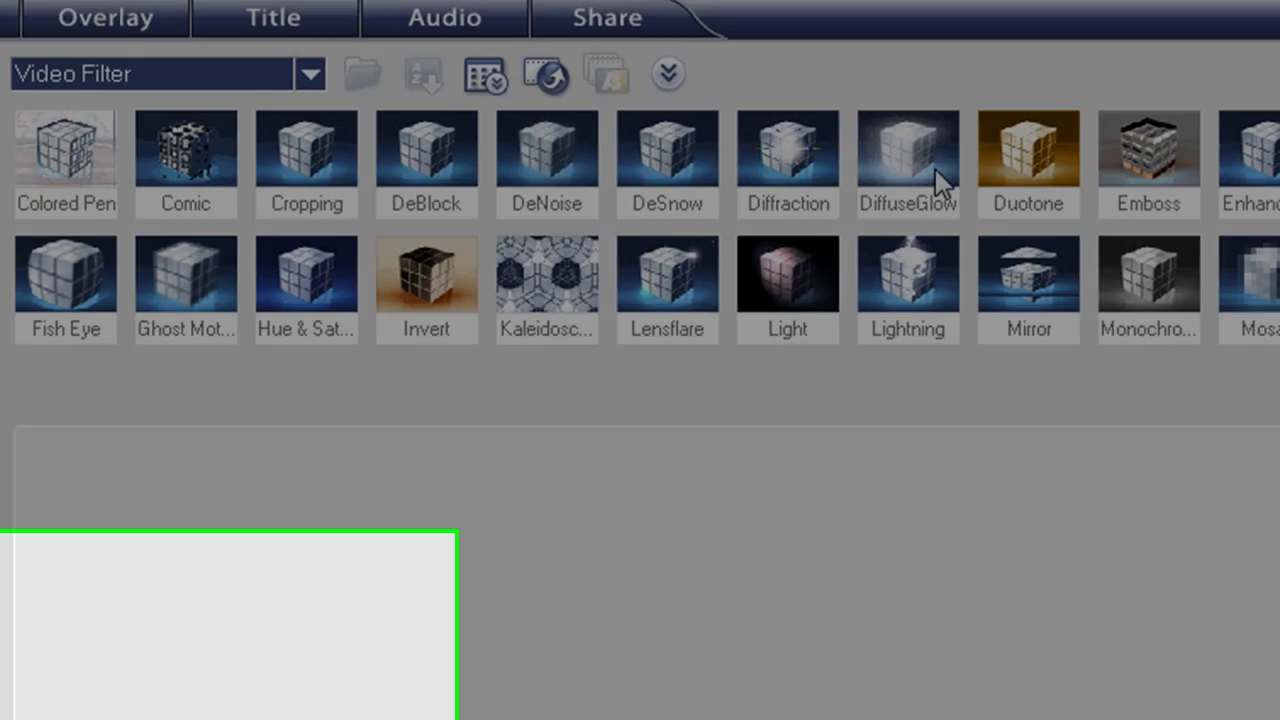
left_click_drag(940, 183, 354, 410)
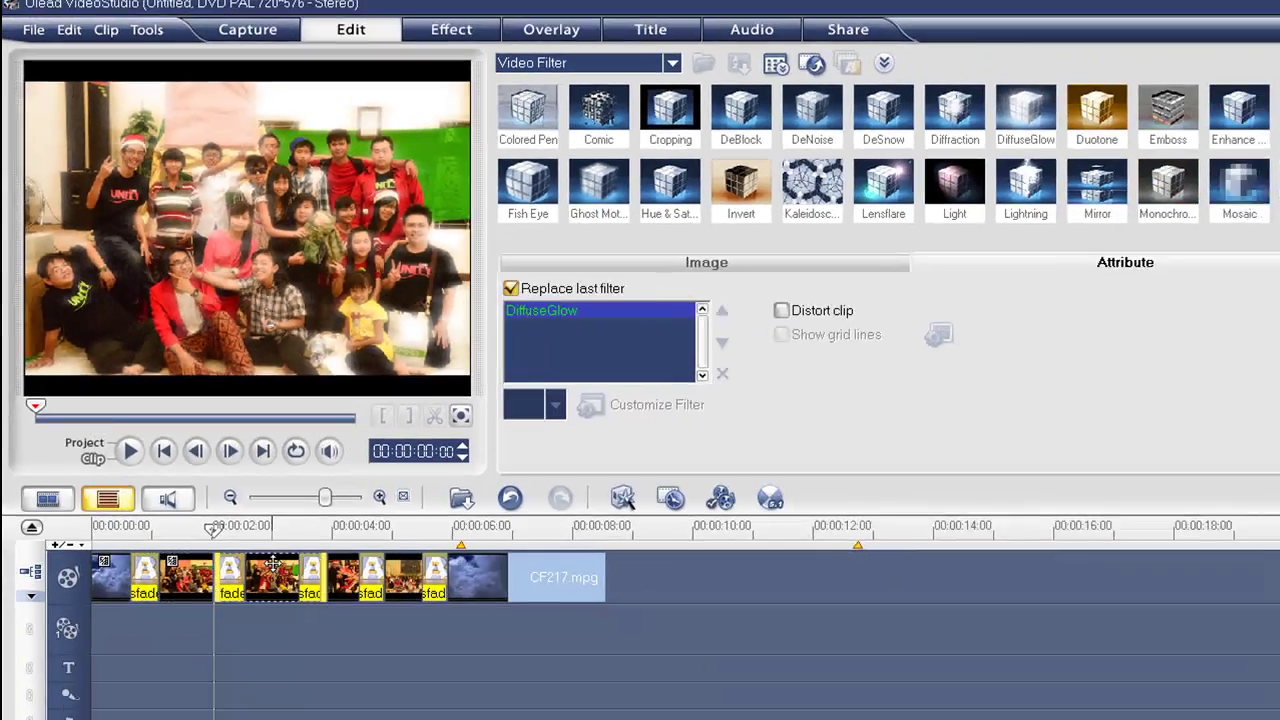
Step: Turn on Pan & Zoom for DMZ_8794.JPG and choose the third preset in the second row
left_click(256, 540)
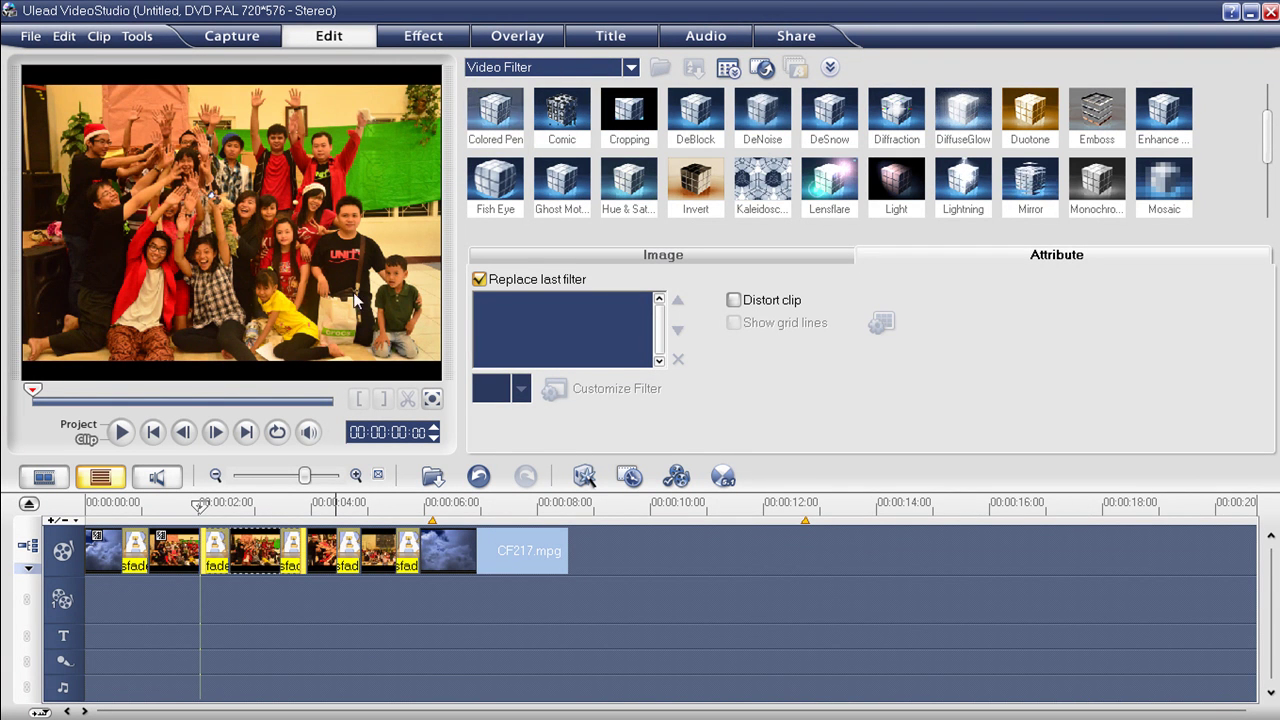
left_click(574, 250)
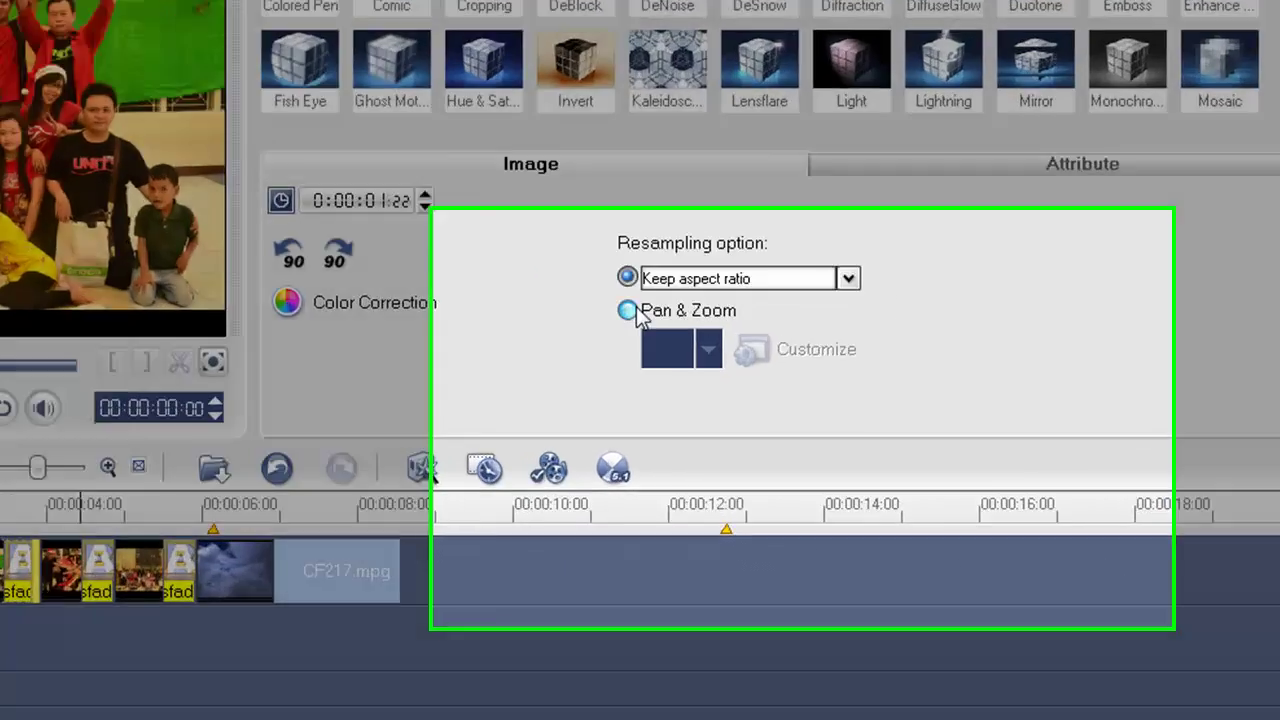
left_click(735, 362)
left_click(792, 388)
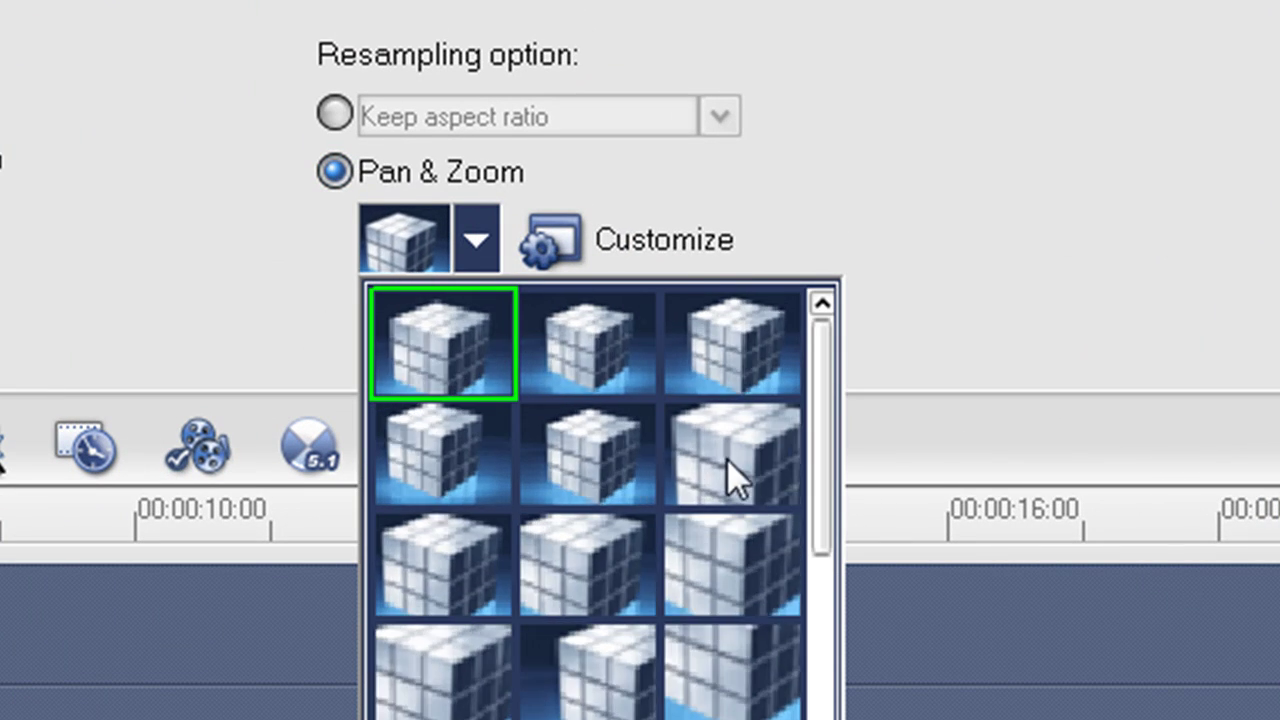
left_click(733, 463)
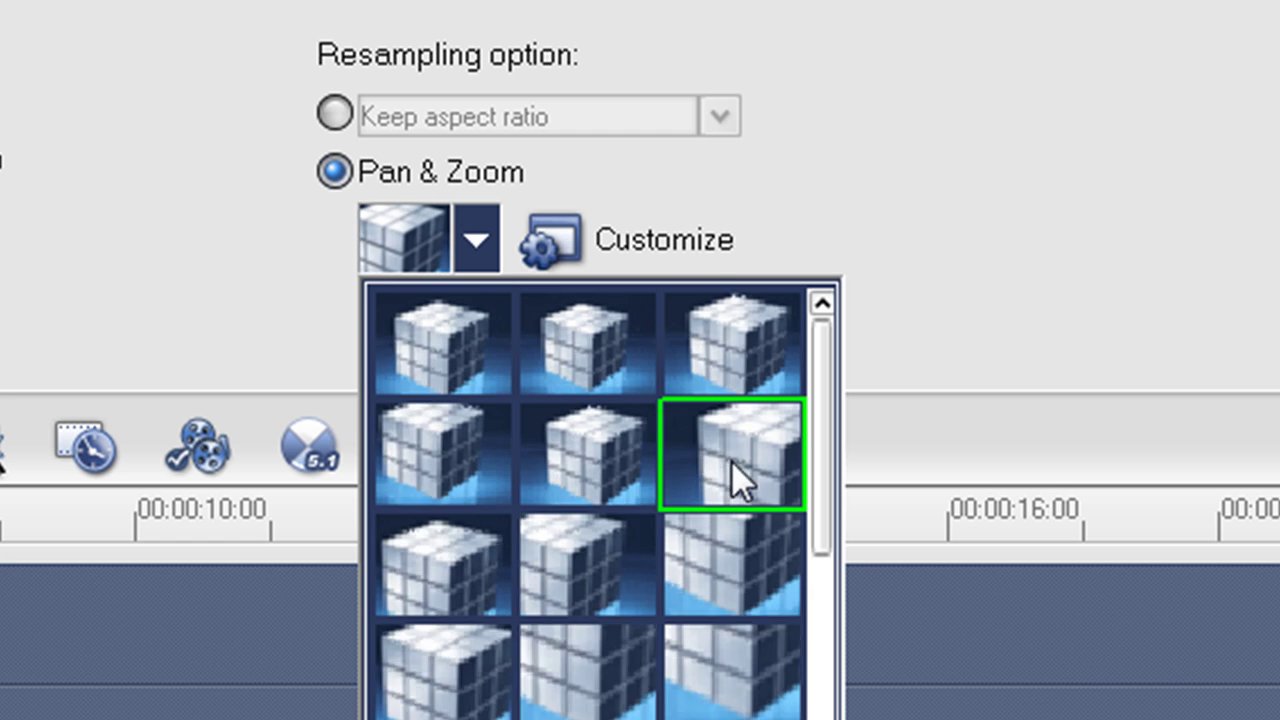
left_click(583, 238)
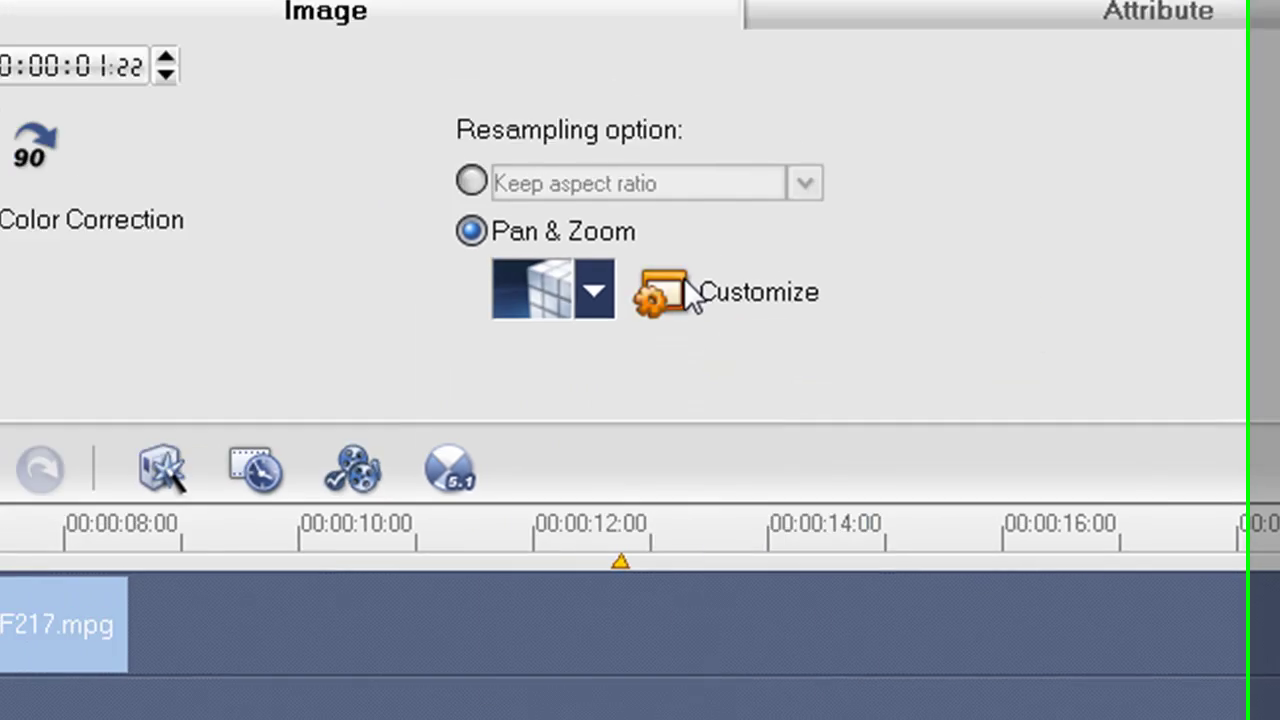
Step: Customize the Pan & Zoom by shifting the start frame up and right and the end frame up and left, and preview the clip
left_click(688, 292)
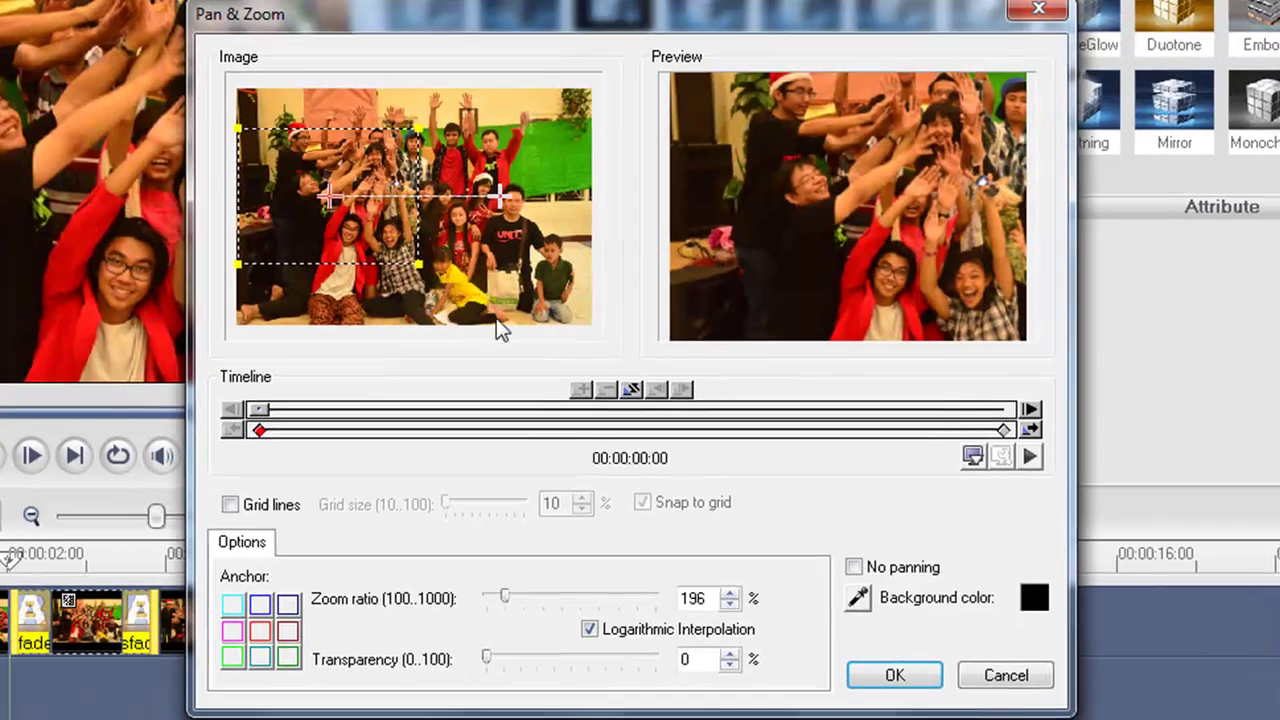
left_click_drag(340, 193, 351, 178)
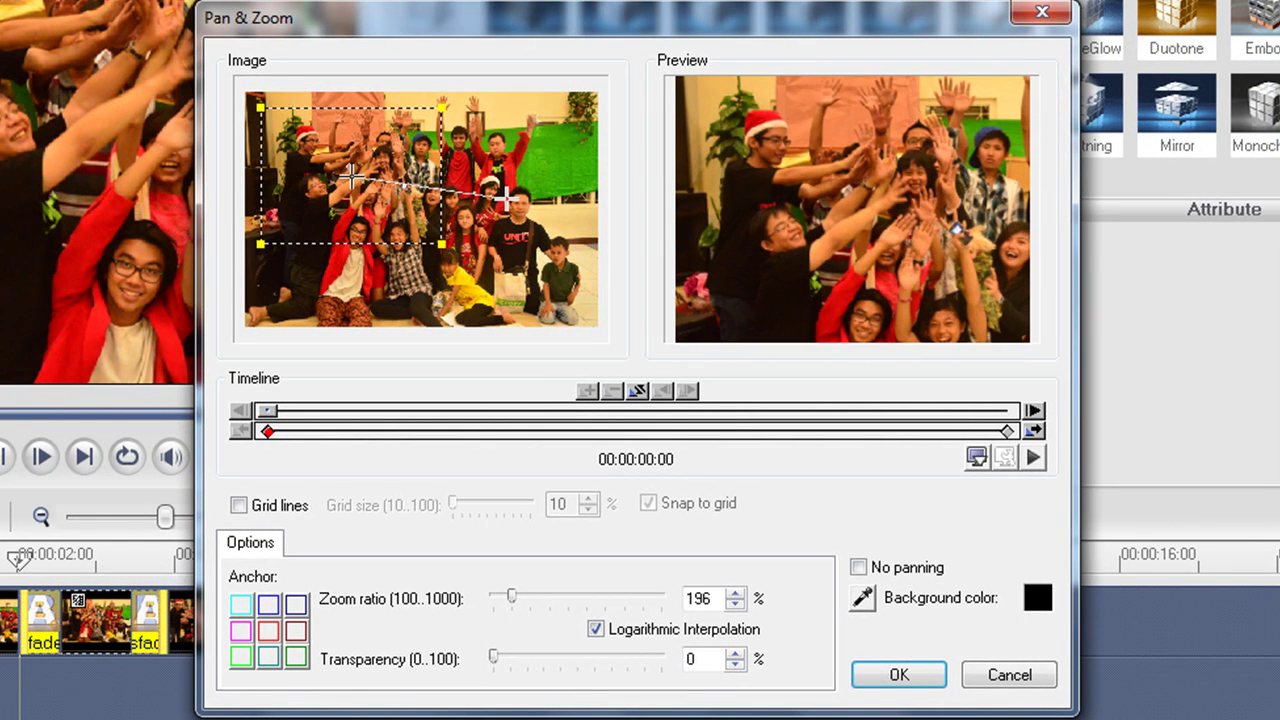
left_click(1005, 431)
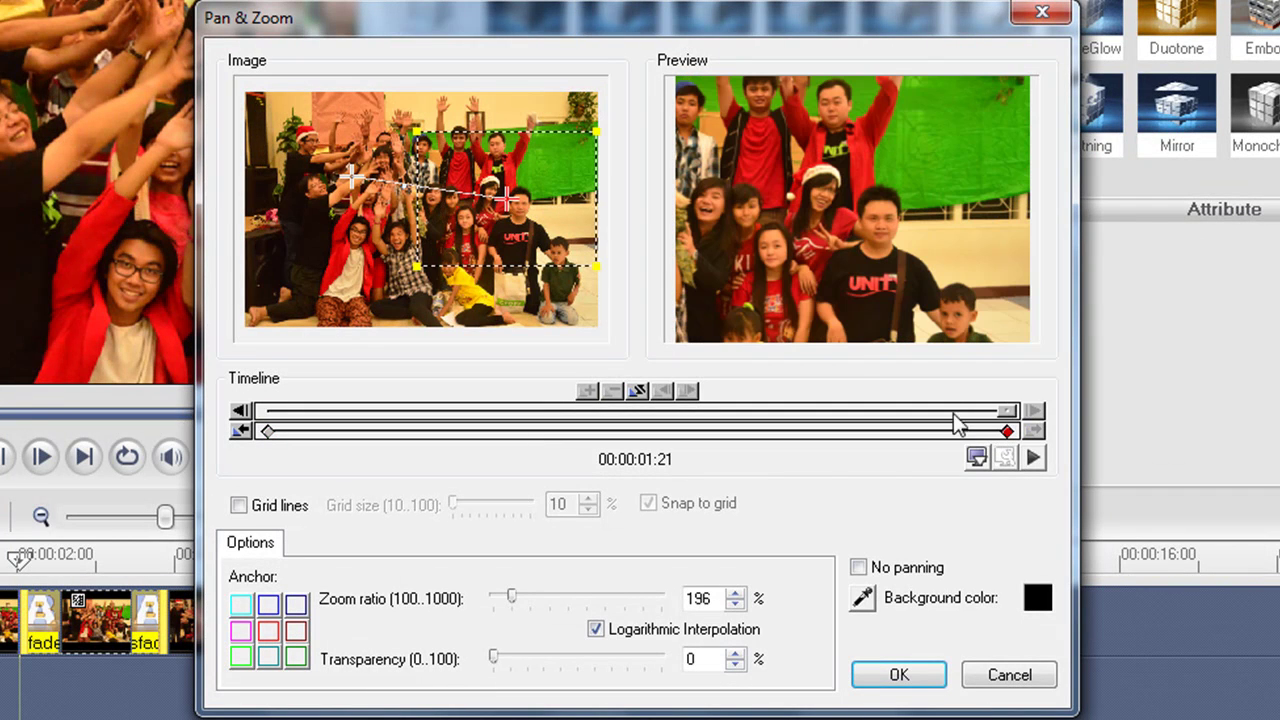
left_click_drag(512, 222, 487, 214)
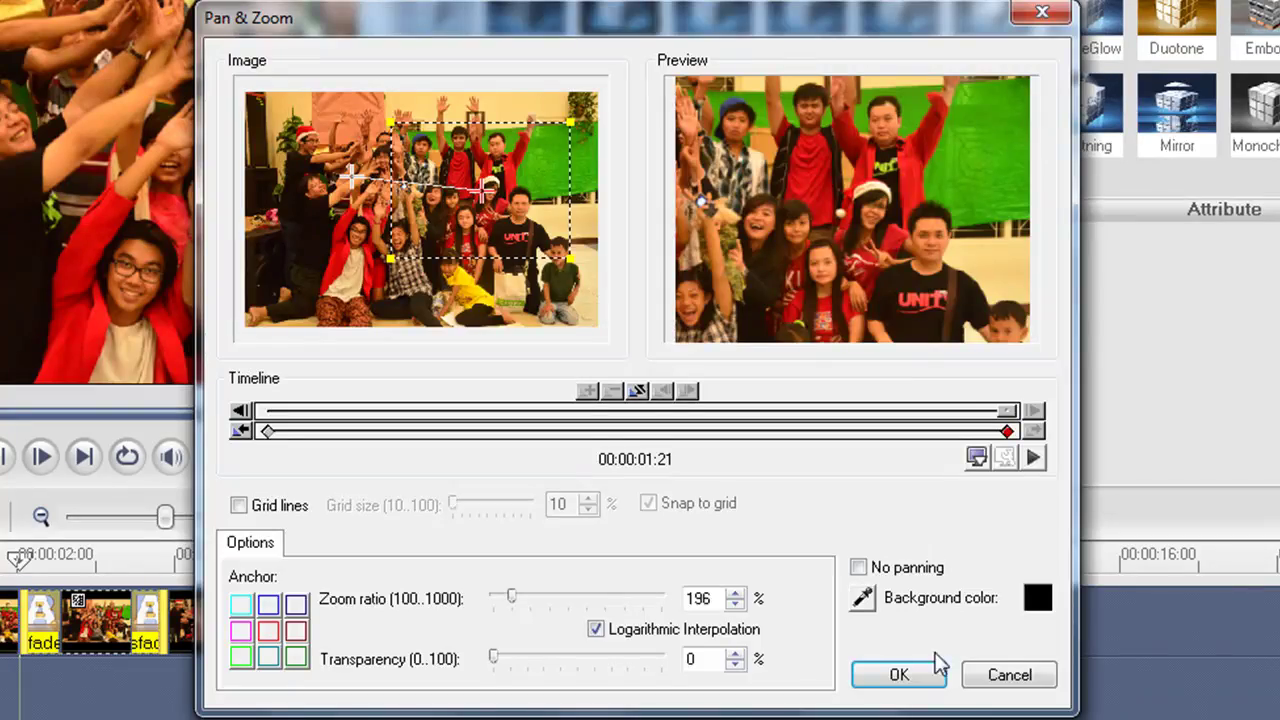
left_click(913, 675)
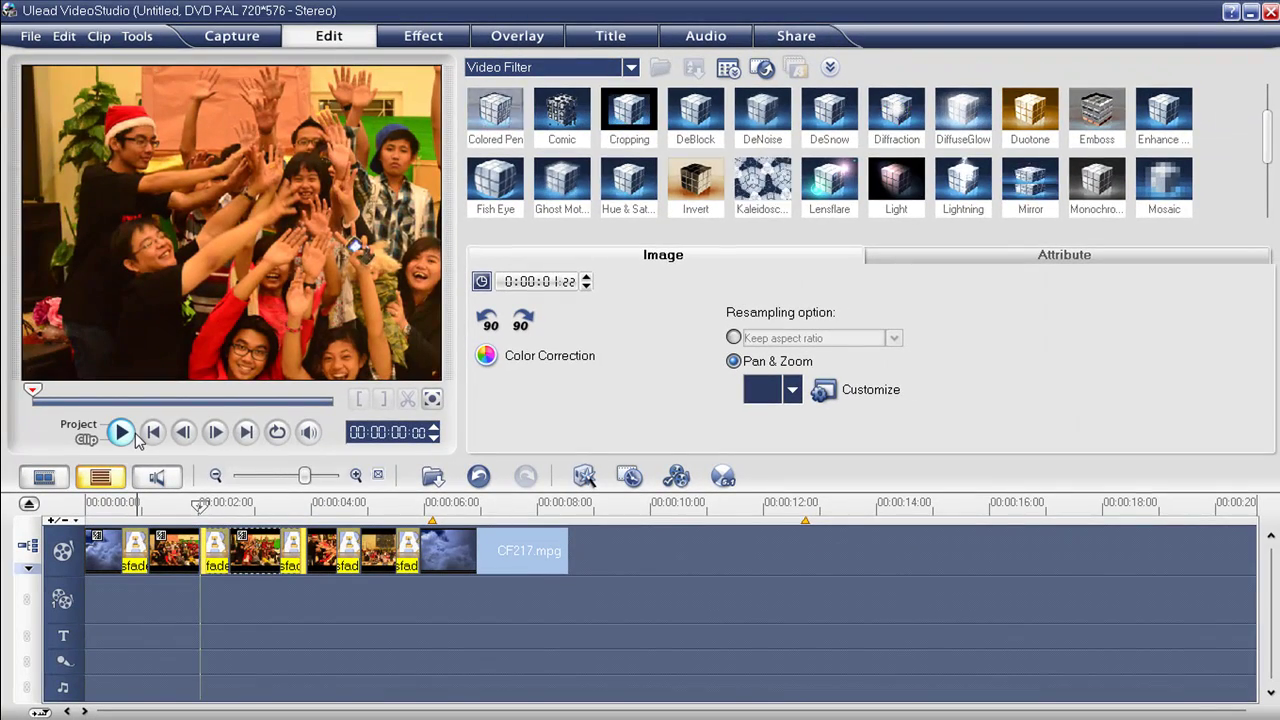
left_click(136, 440)
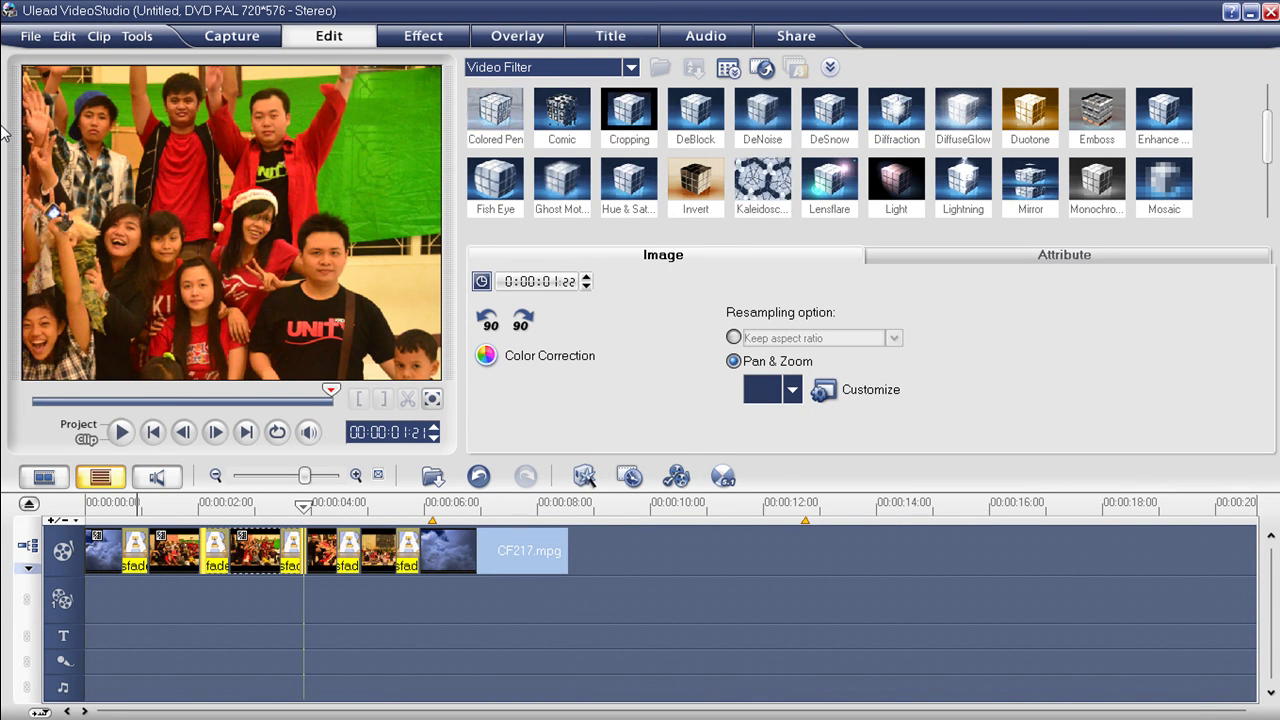
Step: Import the video file 1.mpg from the bahan folder into the Video library
left_click(630, 68)
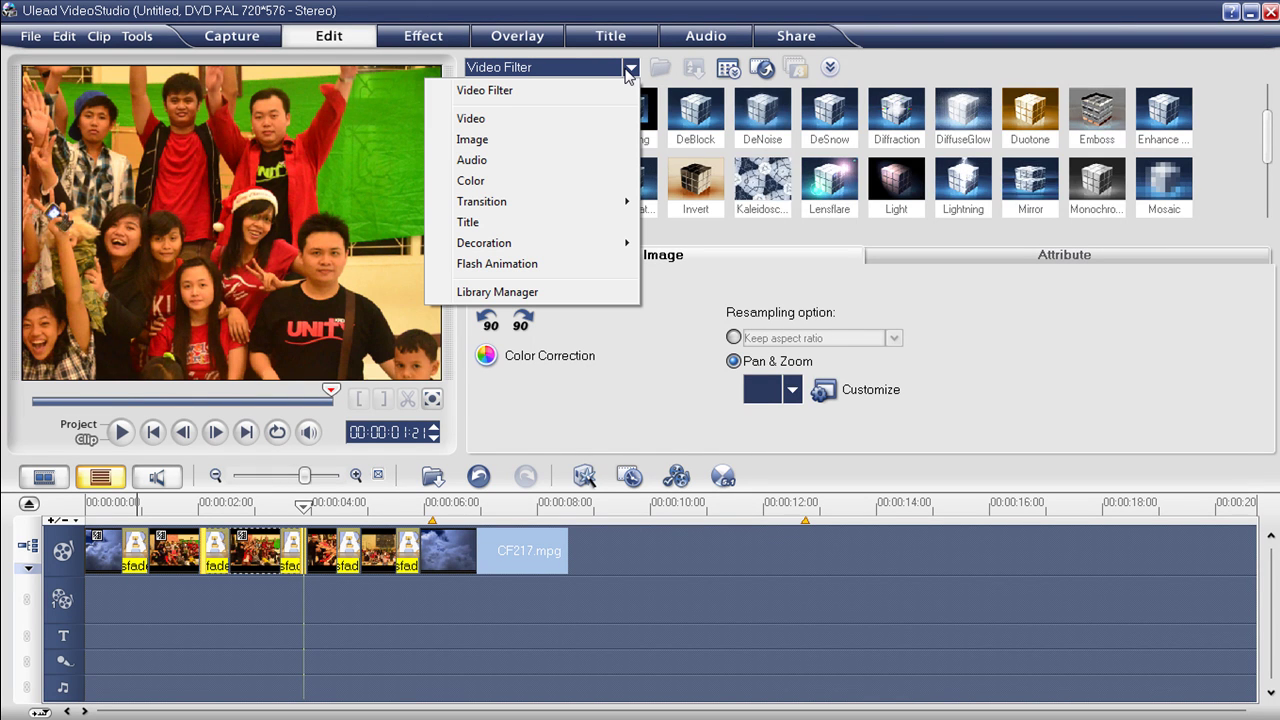
left_click(602, 120)
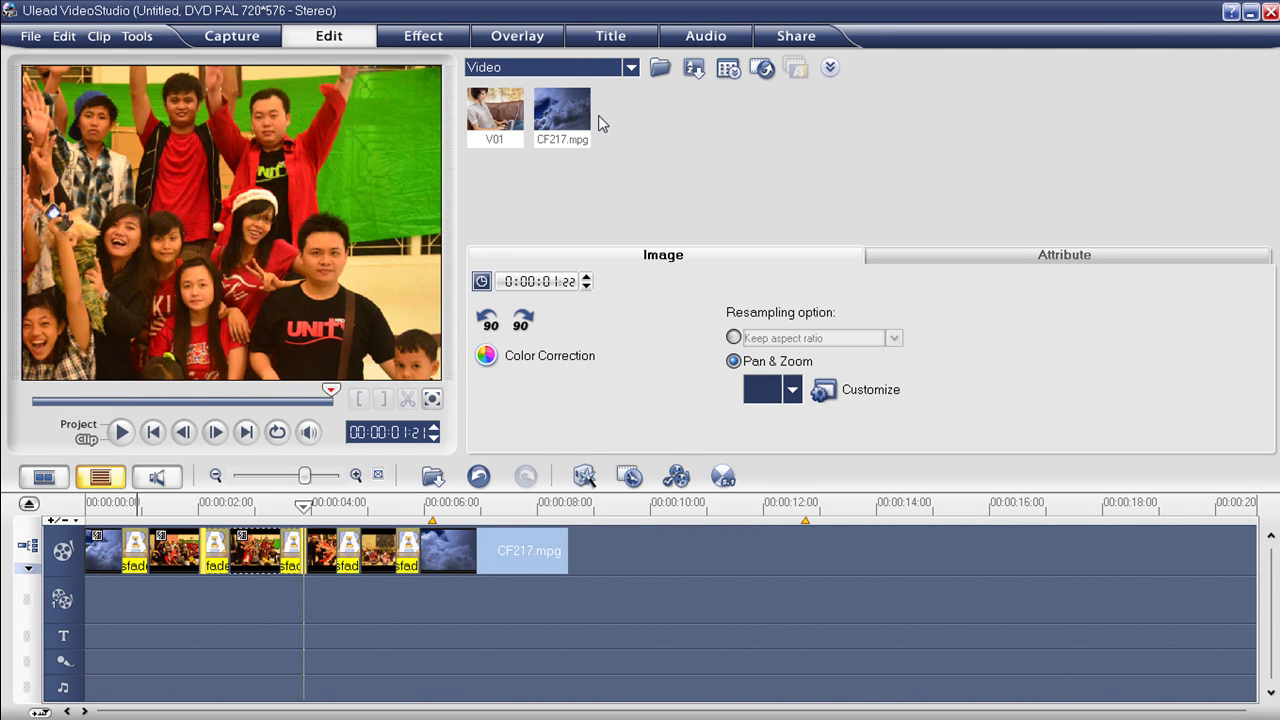
left_click(659, 68)
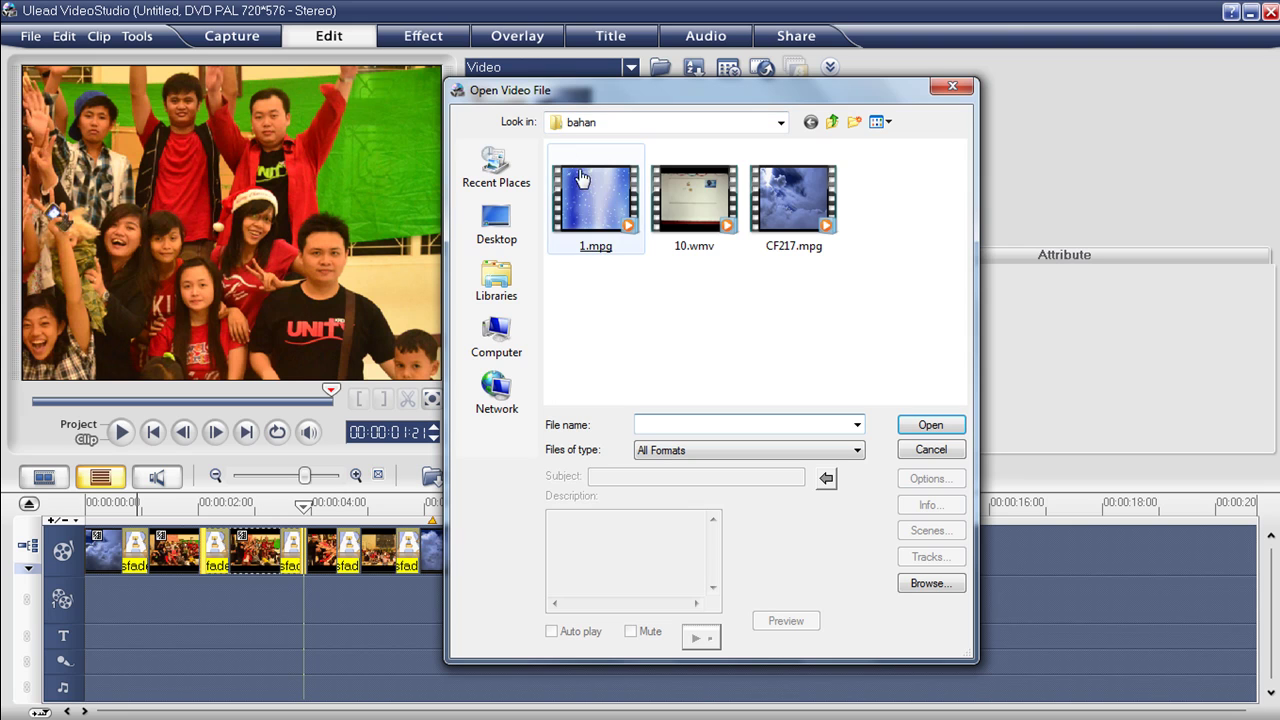
double_click(605, 208)
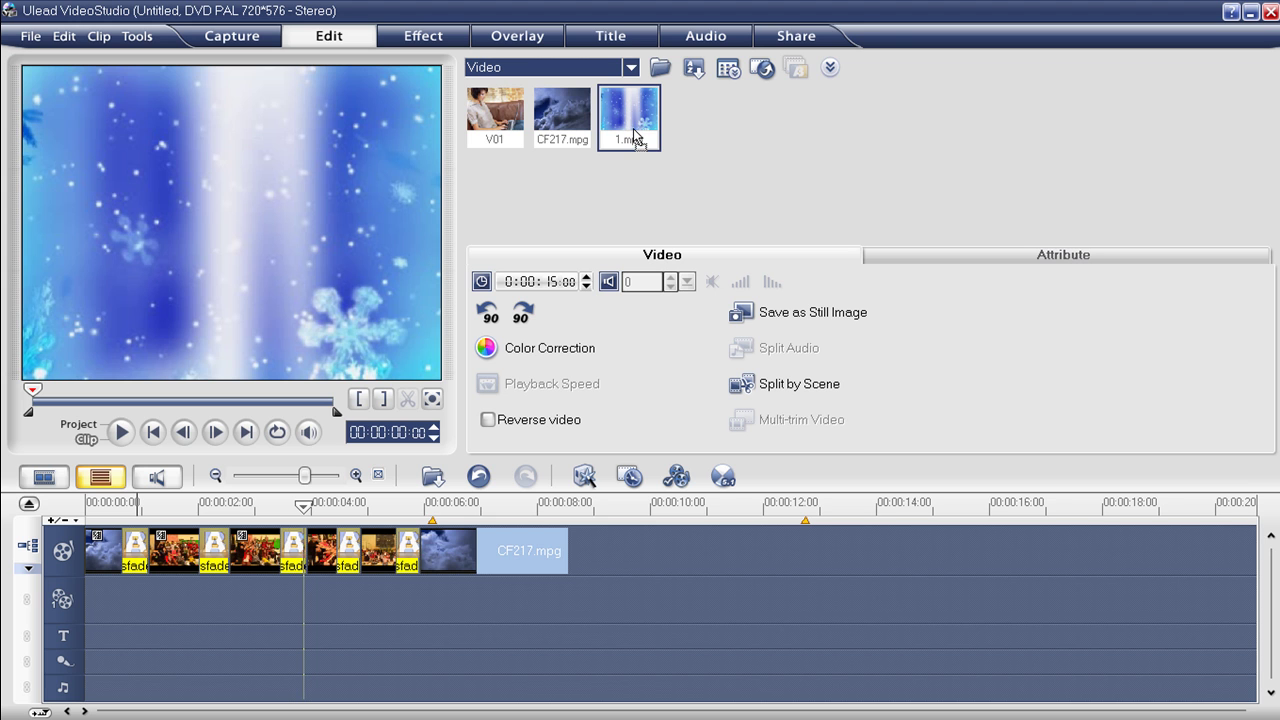
Step: Place 1.mpg at the start of the overlay track and enable its overlay options with the Chroma Key type
left_click_drag(549, 357, 100, 611)
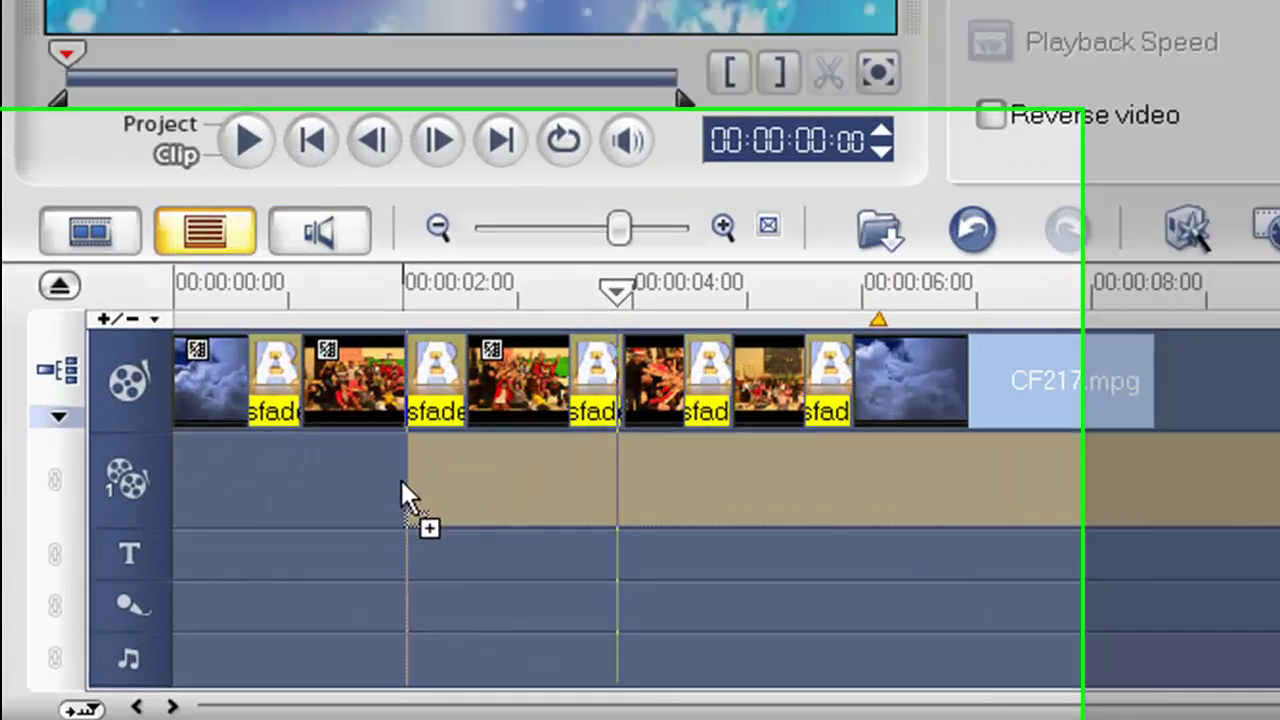
left_click_drag(243, 463, 218, 447)
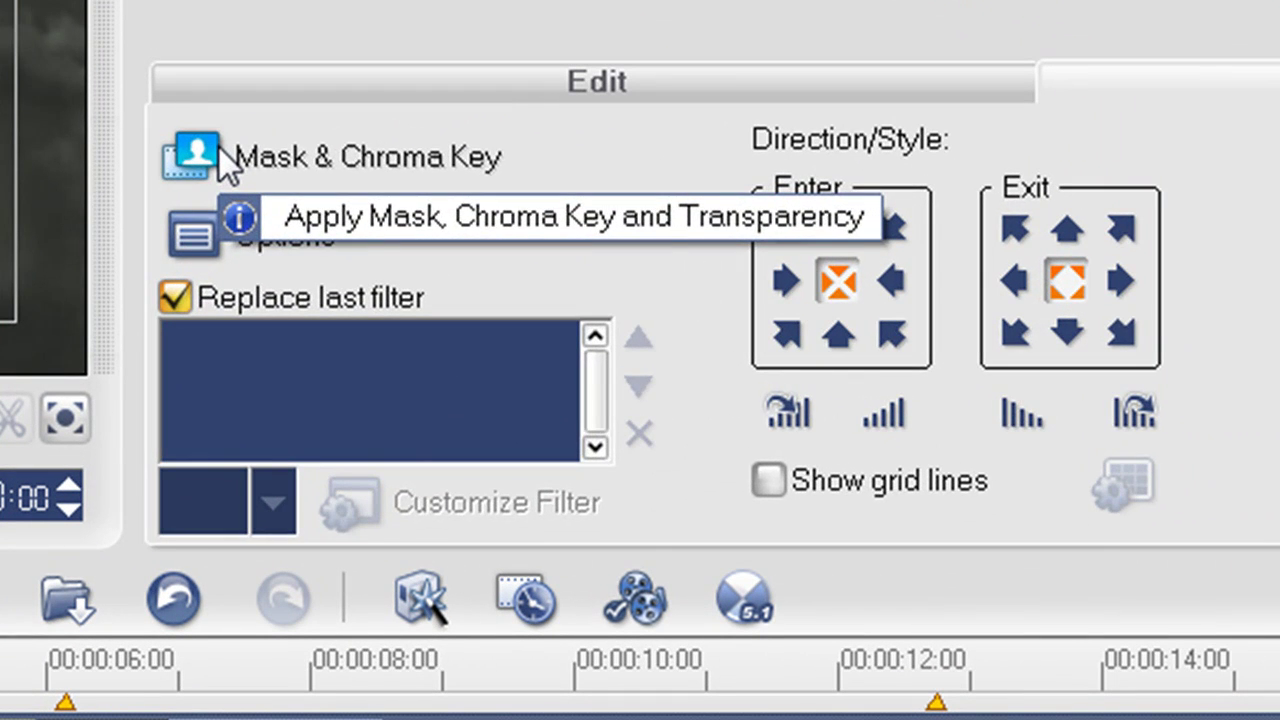
left_click(497, 289)
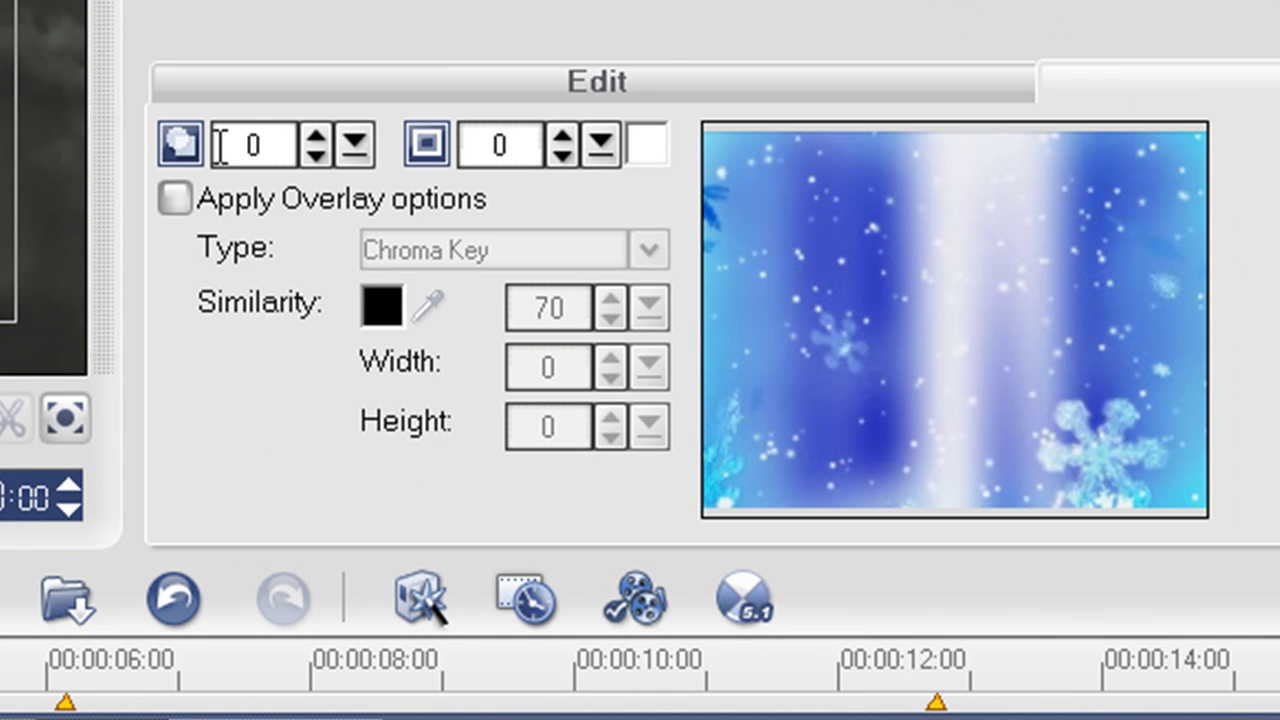
left_click(176, 199)
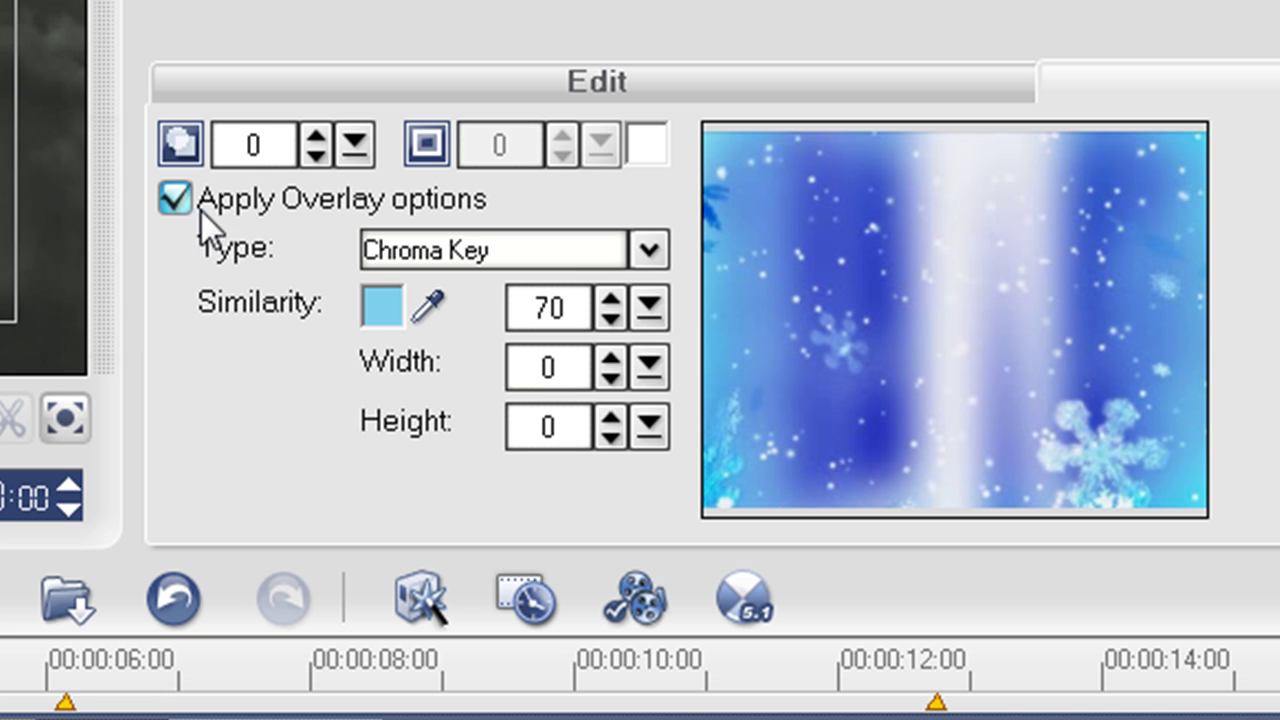
Step: Sample the overlay clip's blue background as the chroma key colour and close the key settings
left_click(427, 314)
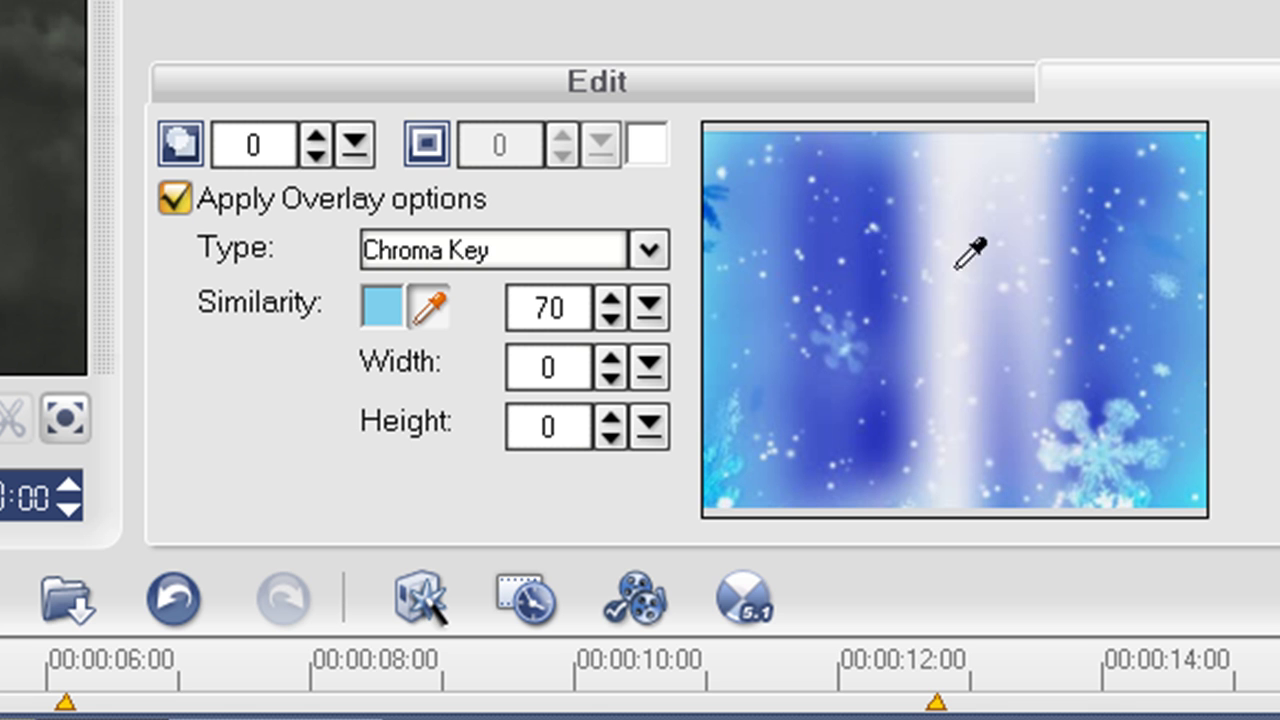
left_click(826, 269)
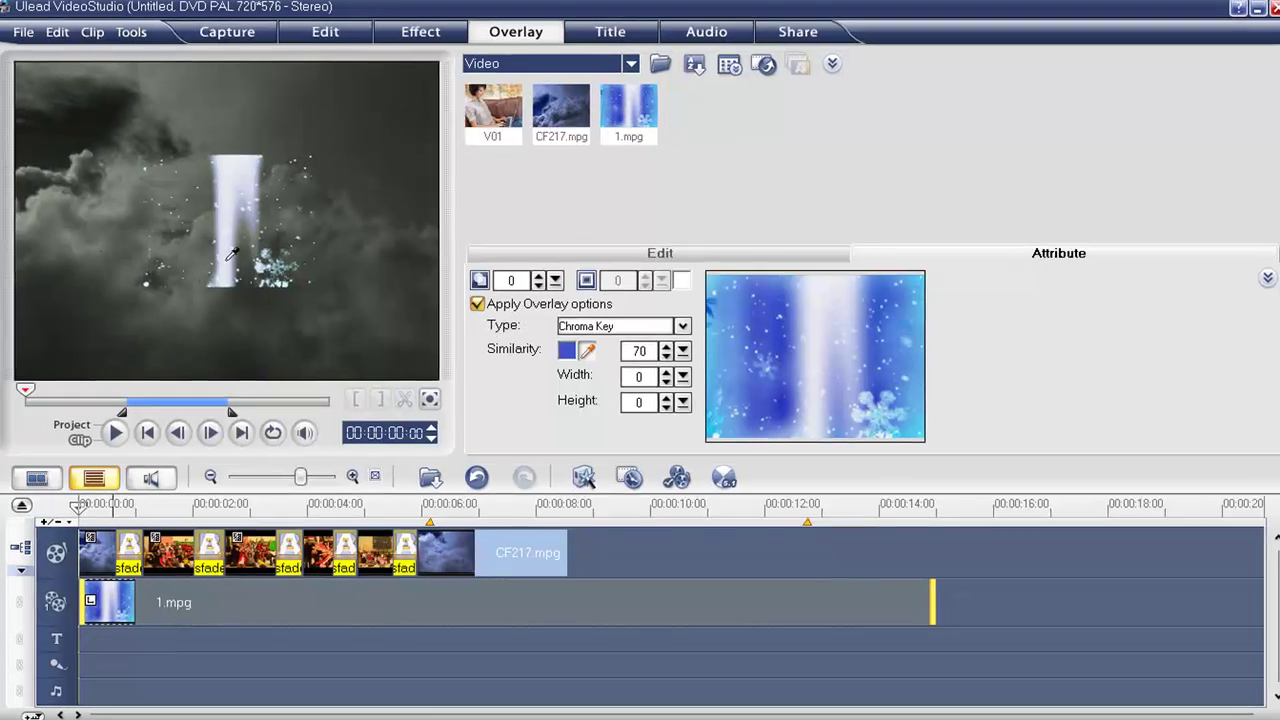
left_click(228, 207)
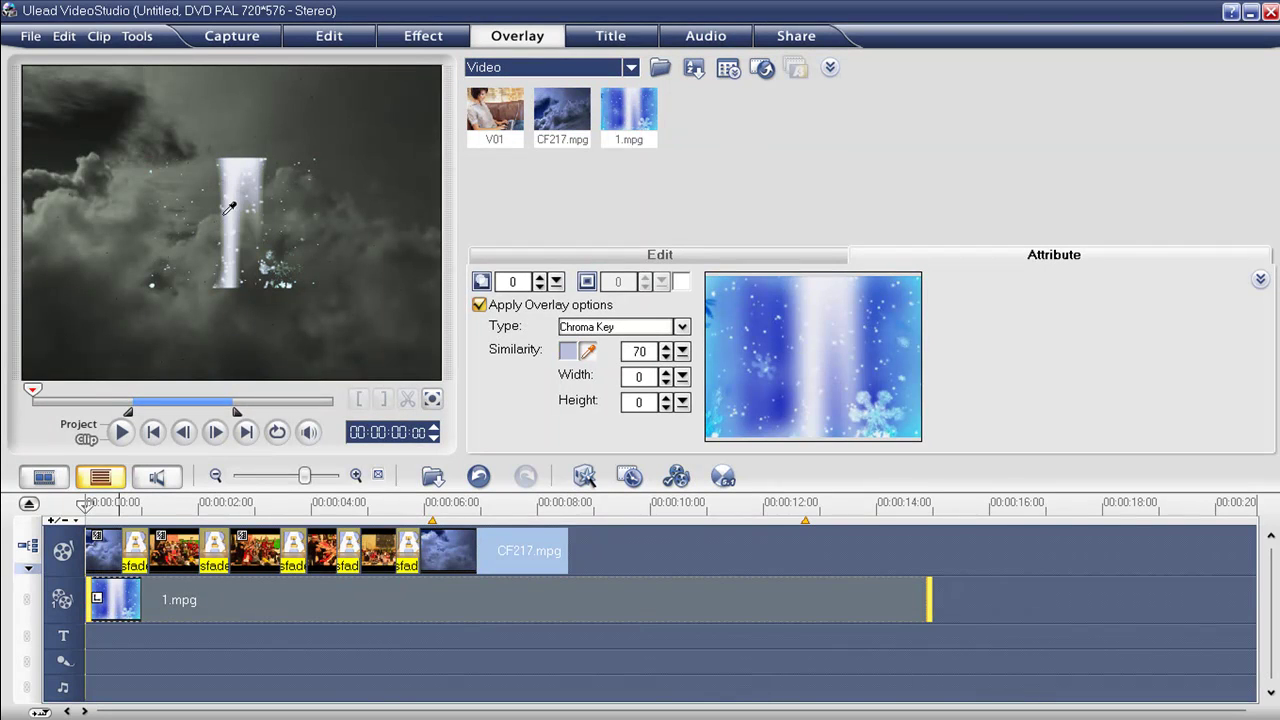
left_click(790, 256)
left_click(860, 257)
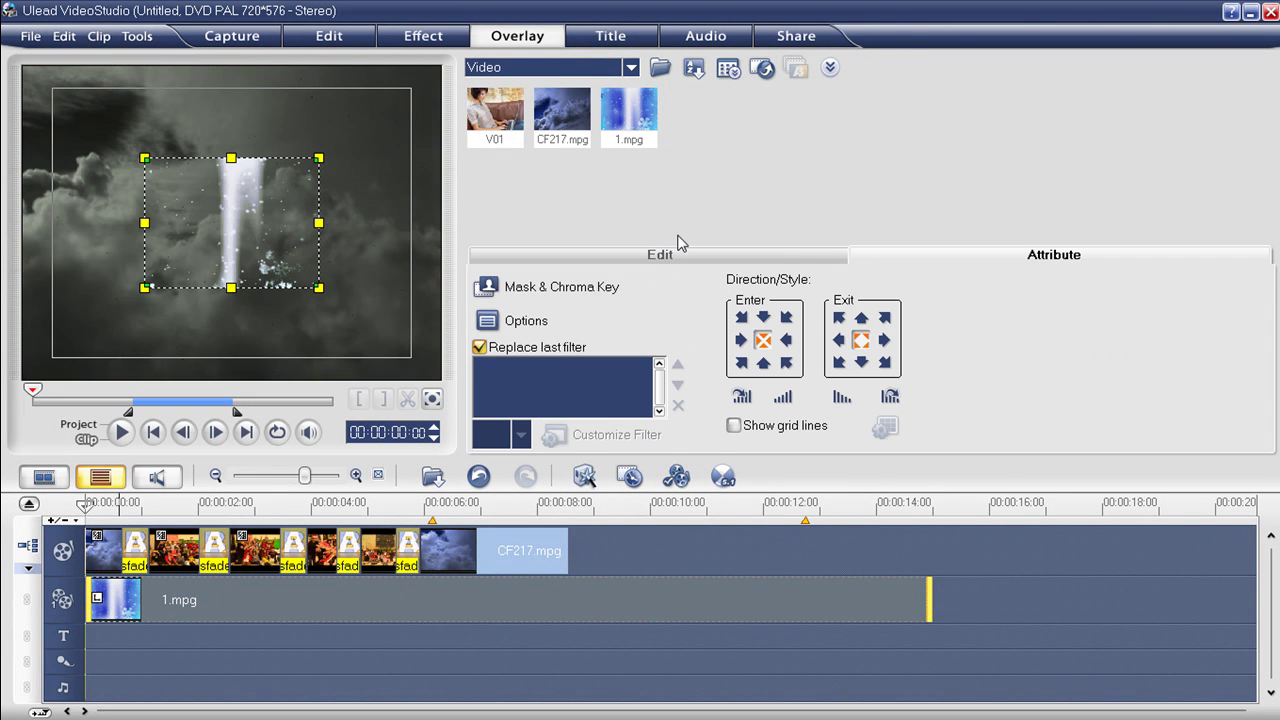
Step: Move the 1.mpg overlay to the frame's upper-left corner and enlarge it to fill the whole frame
left_click_drag(197, 202, 118, 120)
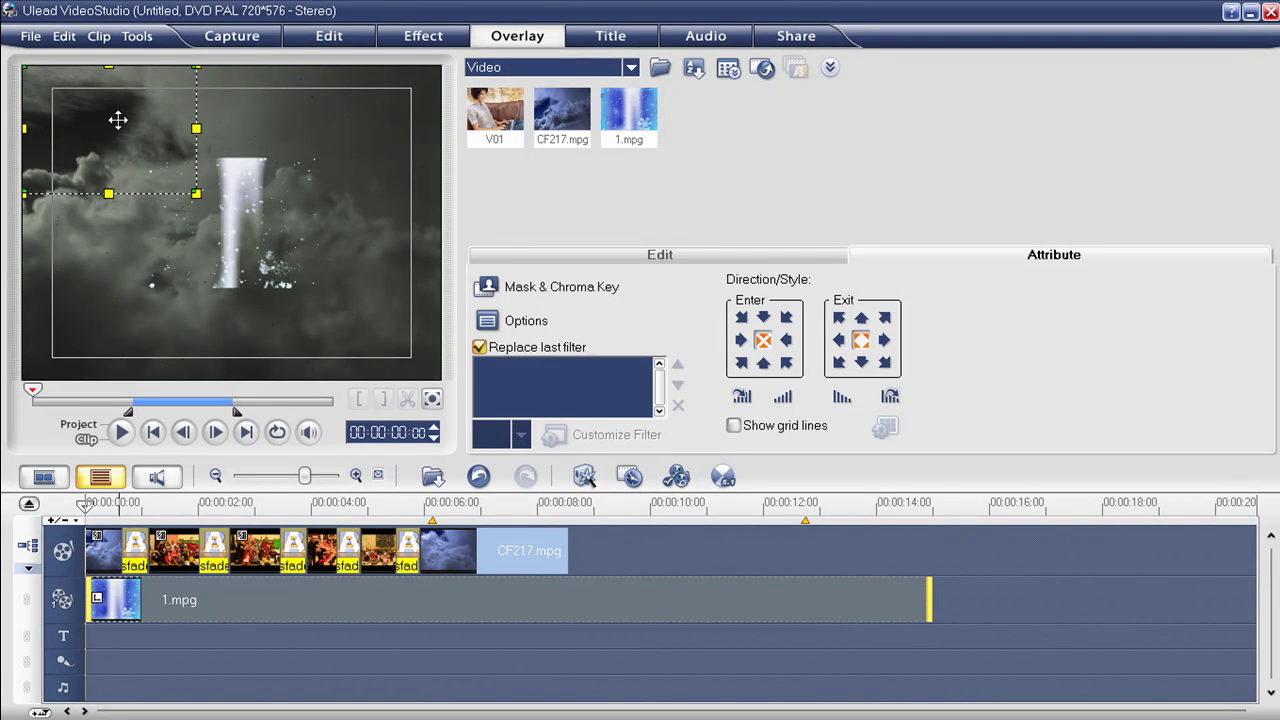
left_click_drag(197, 193, 438, 381)
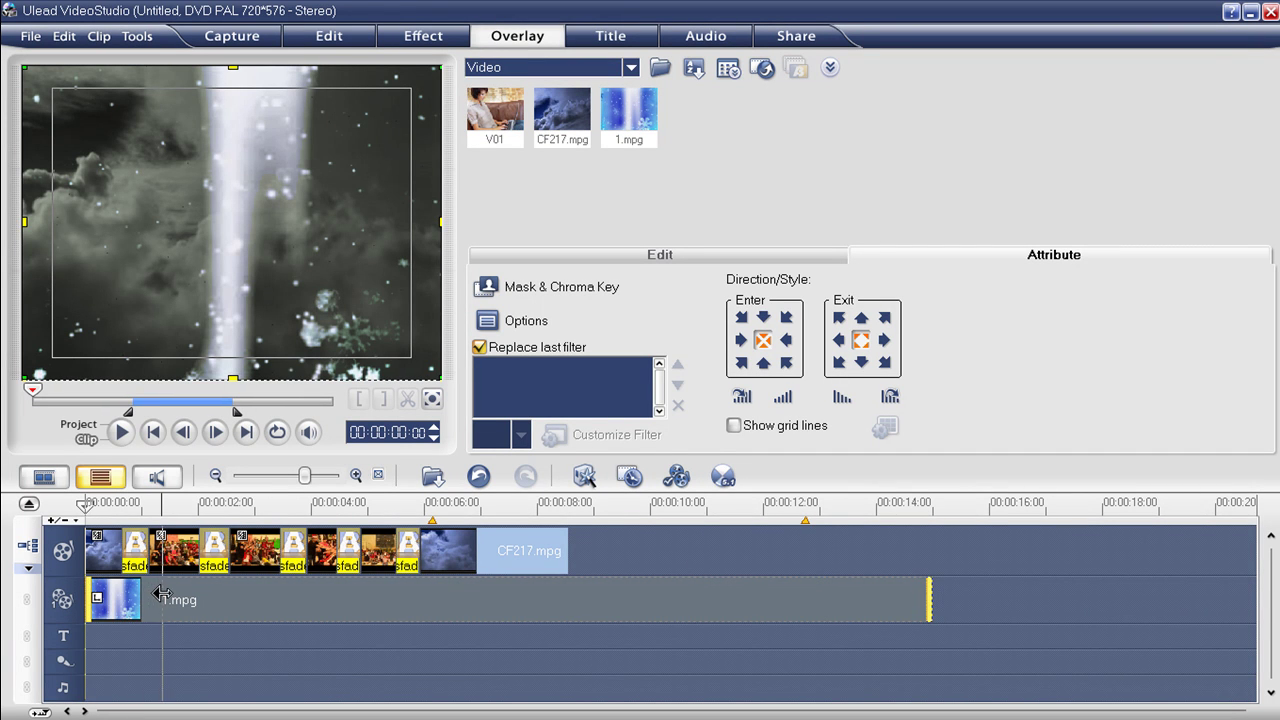
Step: Trim the 1.mpg overlay to run from about 00:00:01:03 to about 00:00:05:22, and play the project
left_click_drag(148, 596, 210, 596)
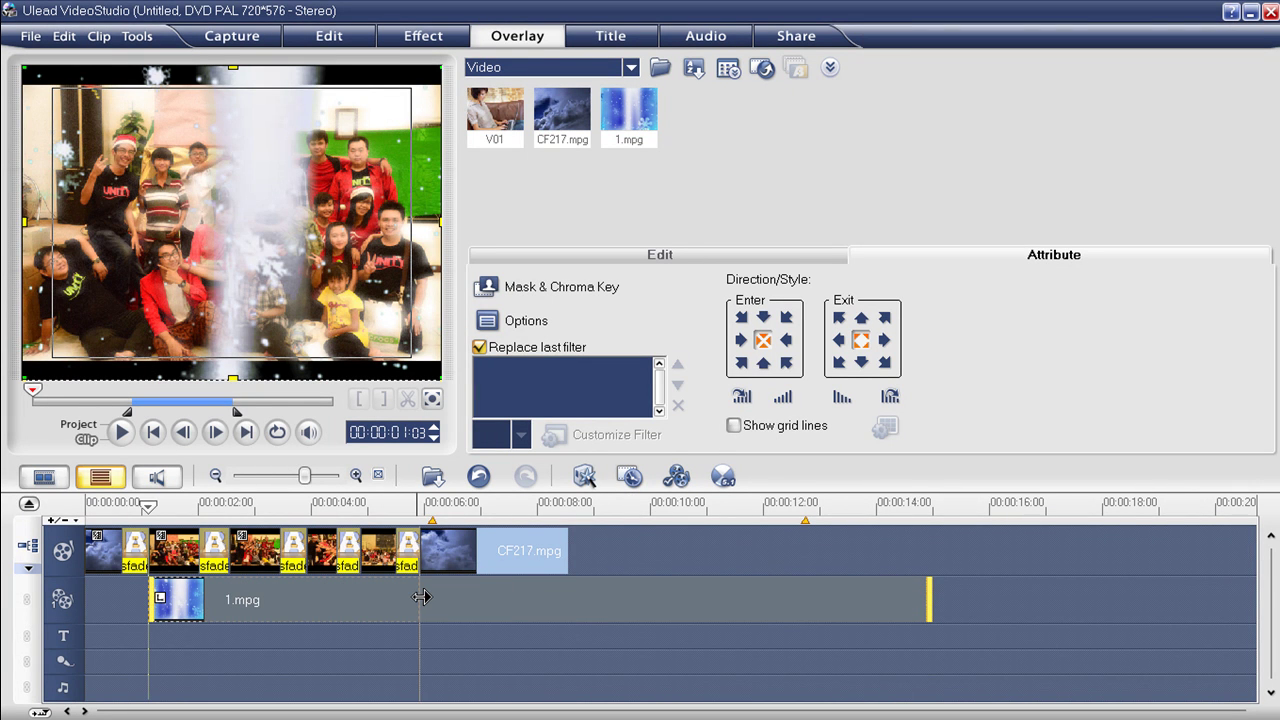
left_click_drag(422, 597, 420, 597)
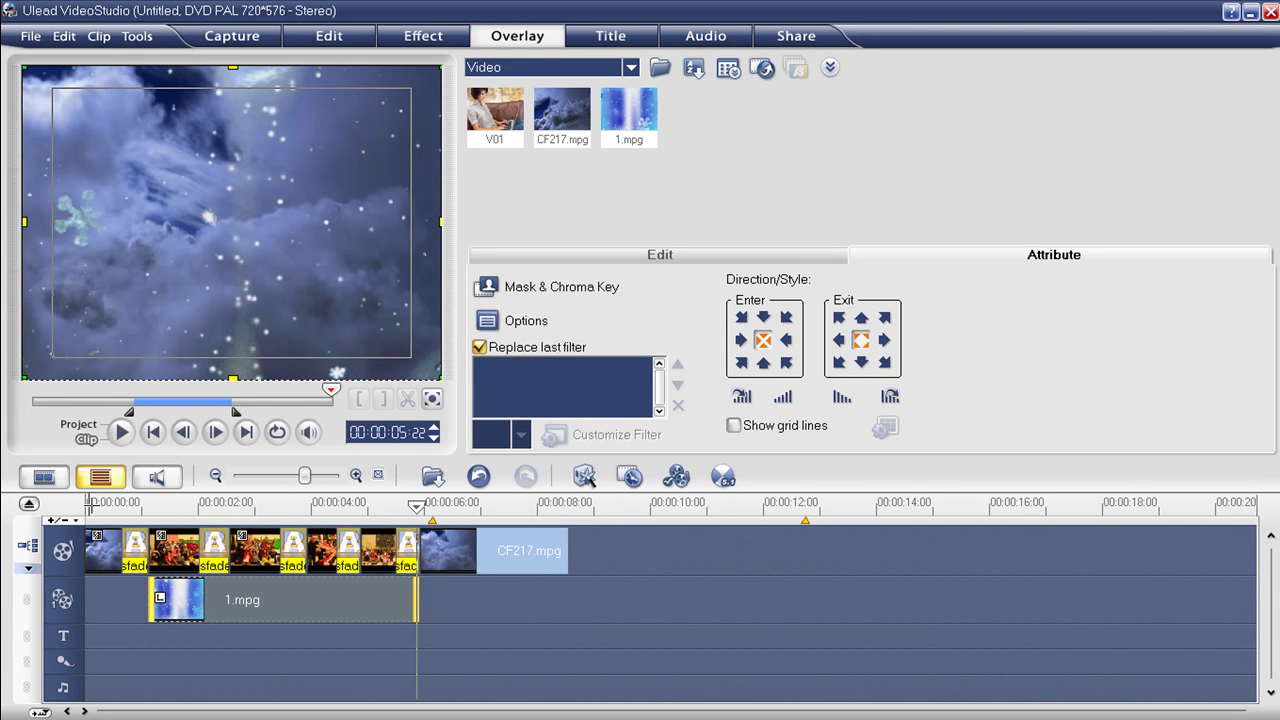
left_click(78, 424)
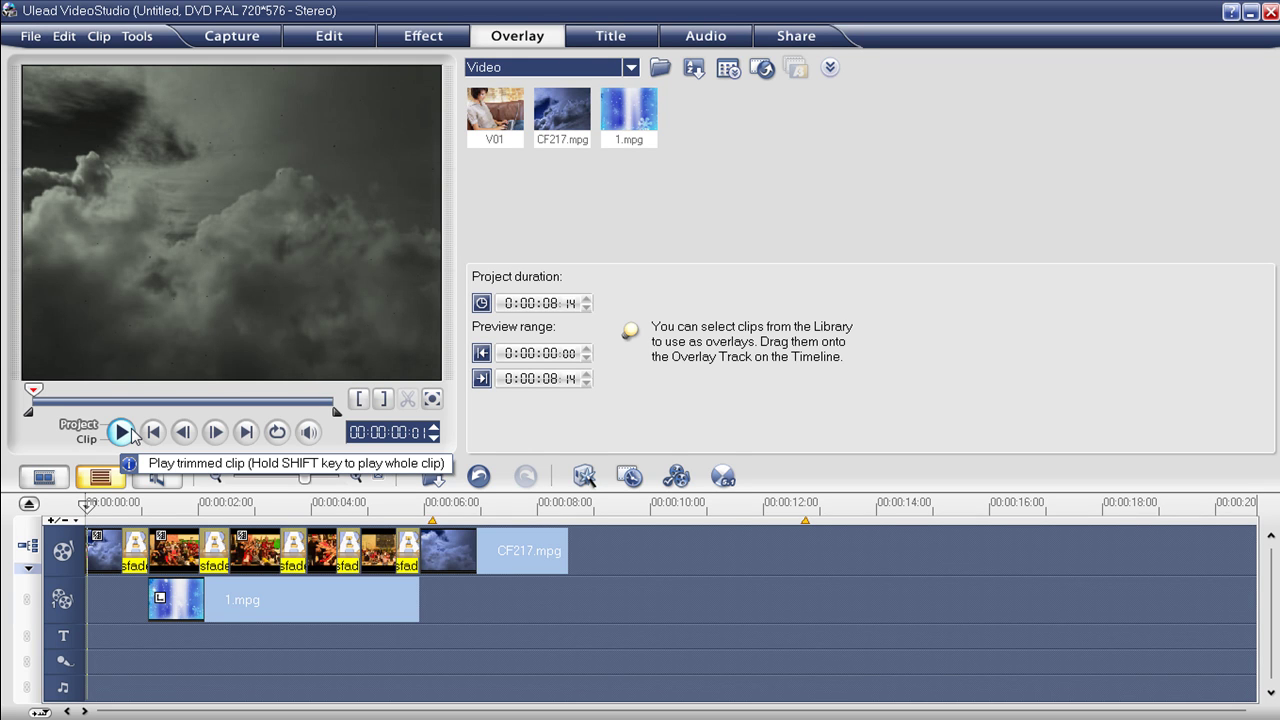
left_click(122, 432)
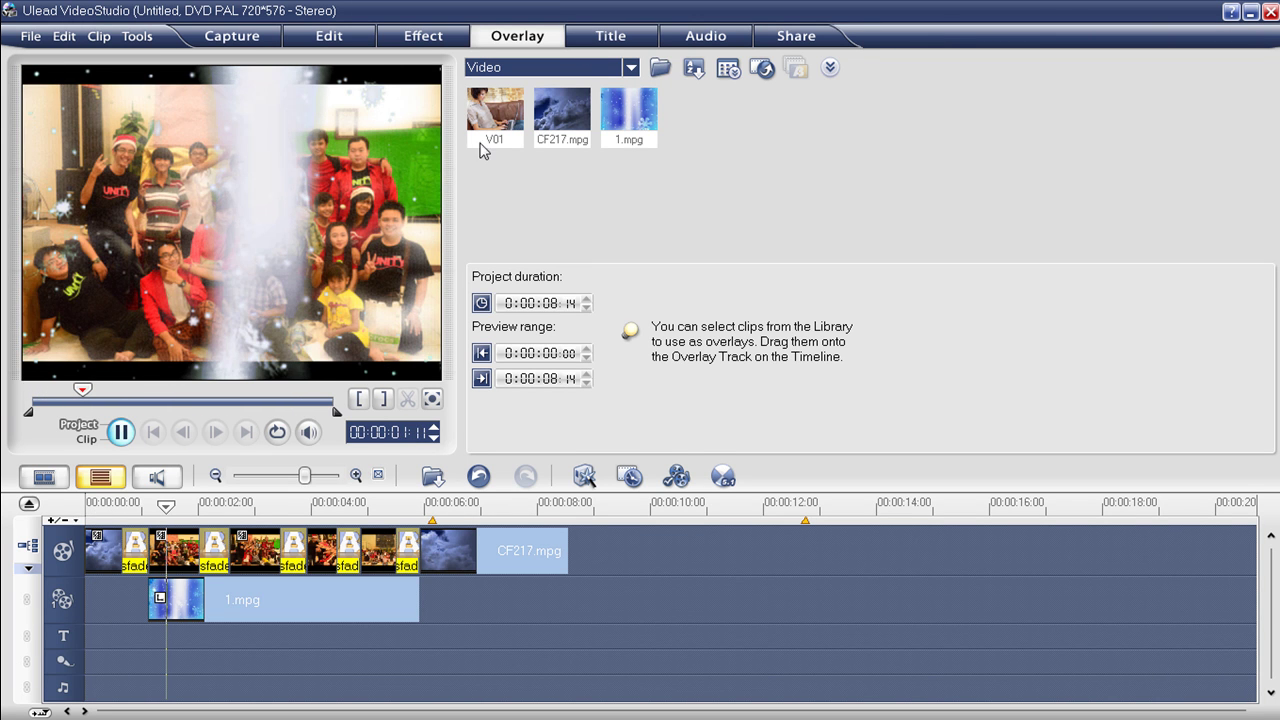
Step: Import 03 - True Worshipper - Sukacita Surga.mp3 from the bahan folder into the Audio library and place it at the start of the music track
left_click(628, 68)
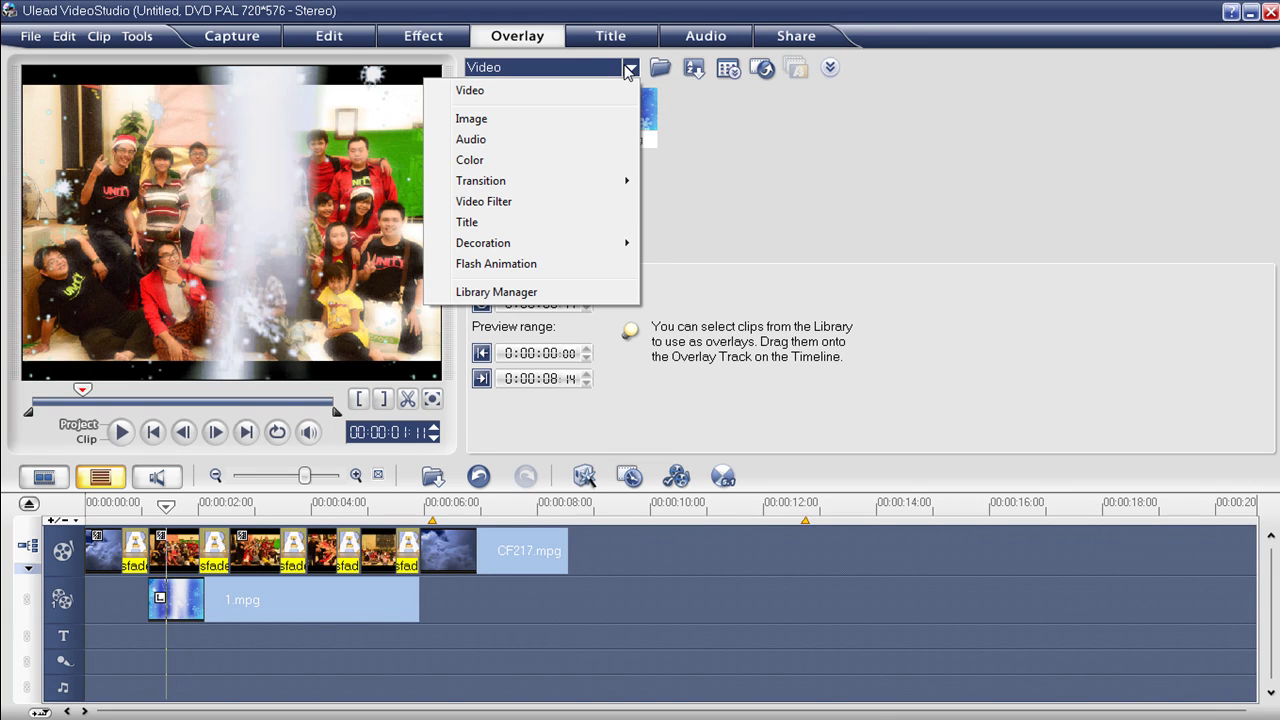
left_click(594, 140)
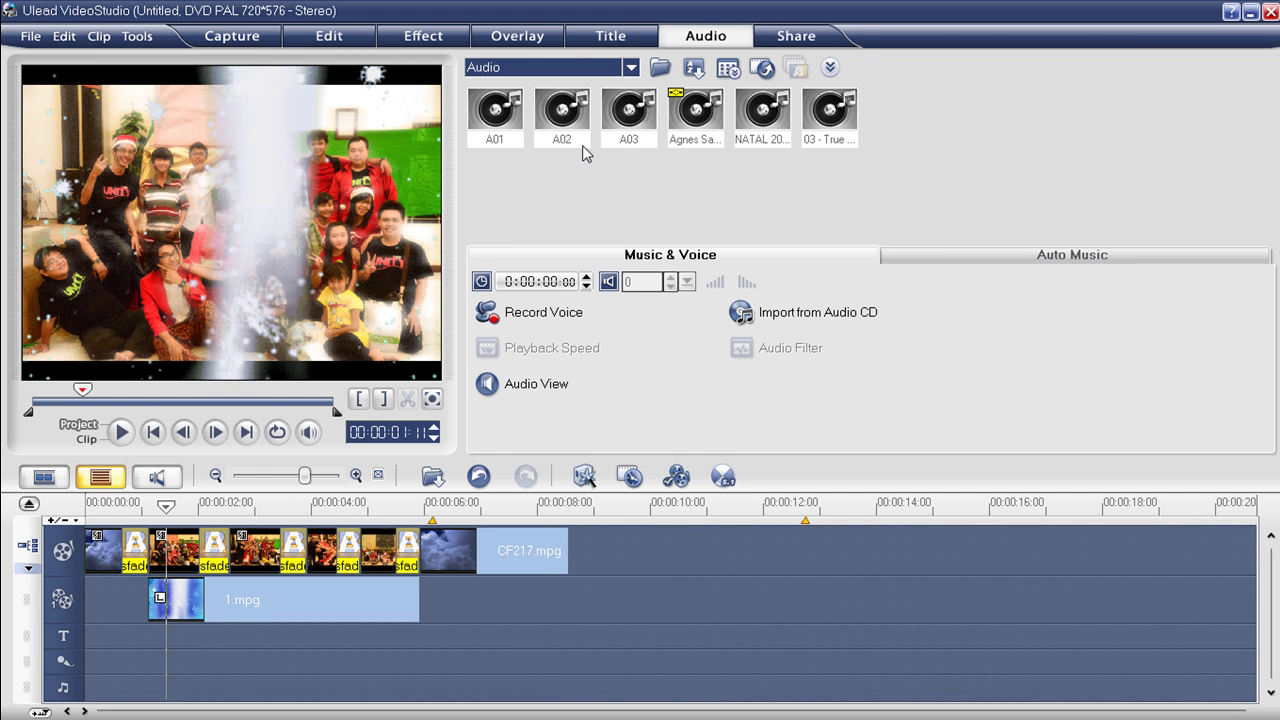
left_click(668, 74)
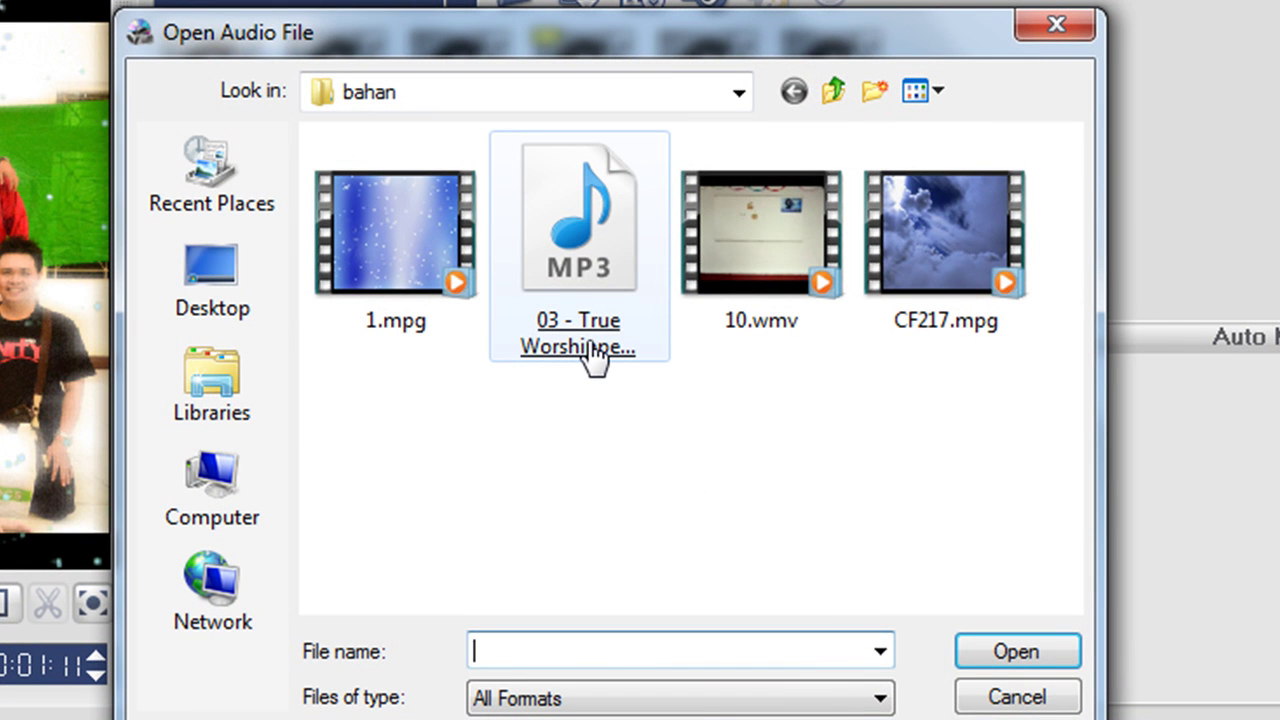
double_click(580, 340)
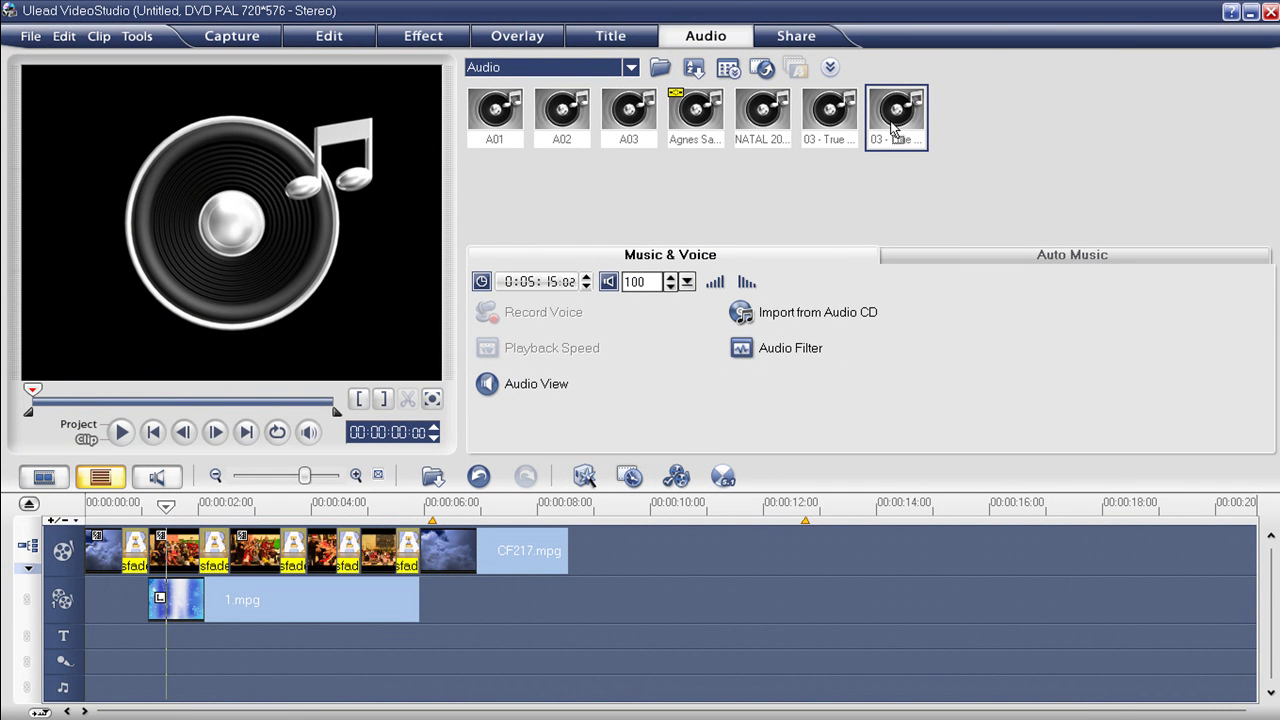
left_click_drag(38, 673, 88, 681)
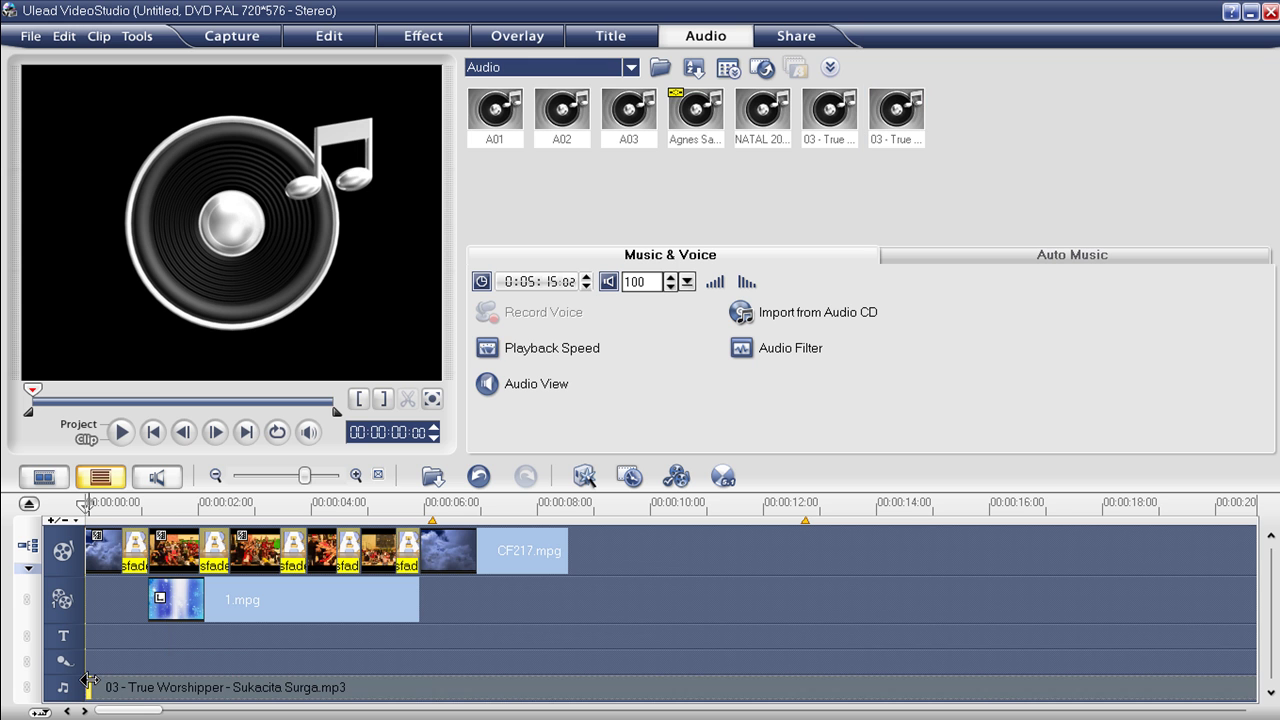
Step: Shorten the music clip roughly to about 12:19 by trimming its end
left_click(215, 476)
left_click(215, 476)
left_click(215, 476)
left_click(215, 476)
left_click(215, 476)
left_click(215, 476)
left_click(215, 476)
left_click(215, 476)
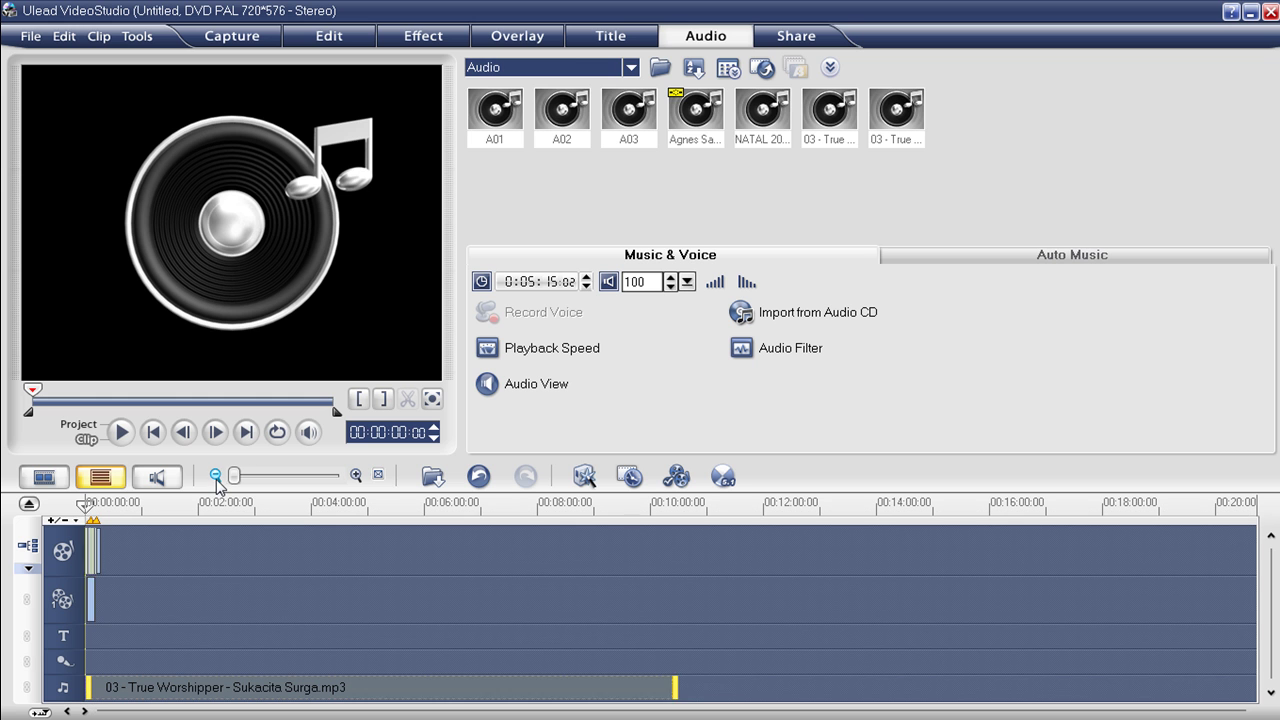
left_click(215, 476)
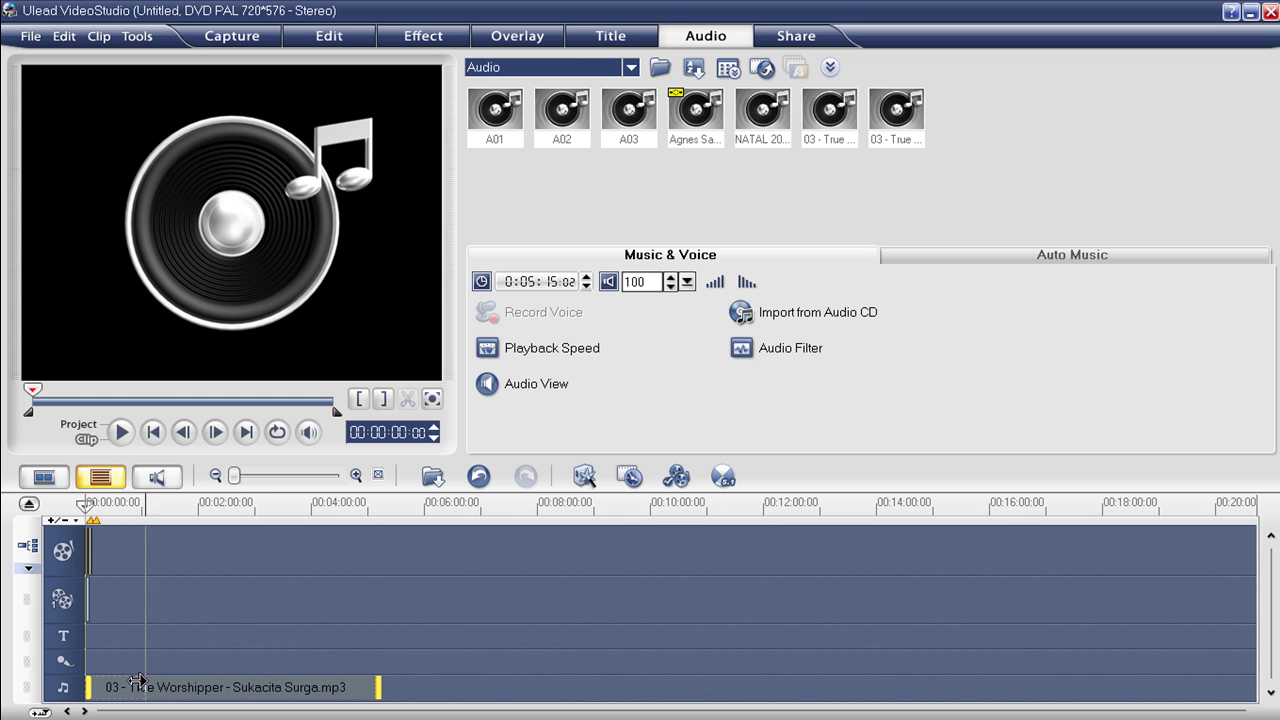
left_click_drag(114, 687, 97, 687)
Step: Trim the music clip's end to just past the closing CF217.mpg clip, for a duration of 0:00:08:20
left_click(355, 478)
left_click(355, 478)
left_click(357, 476)
left_click(357, 476)
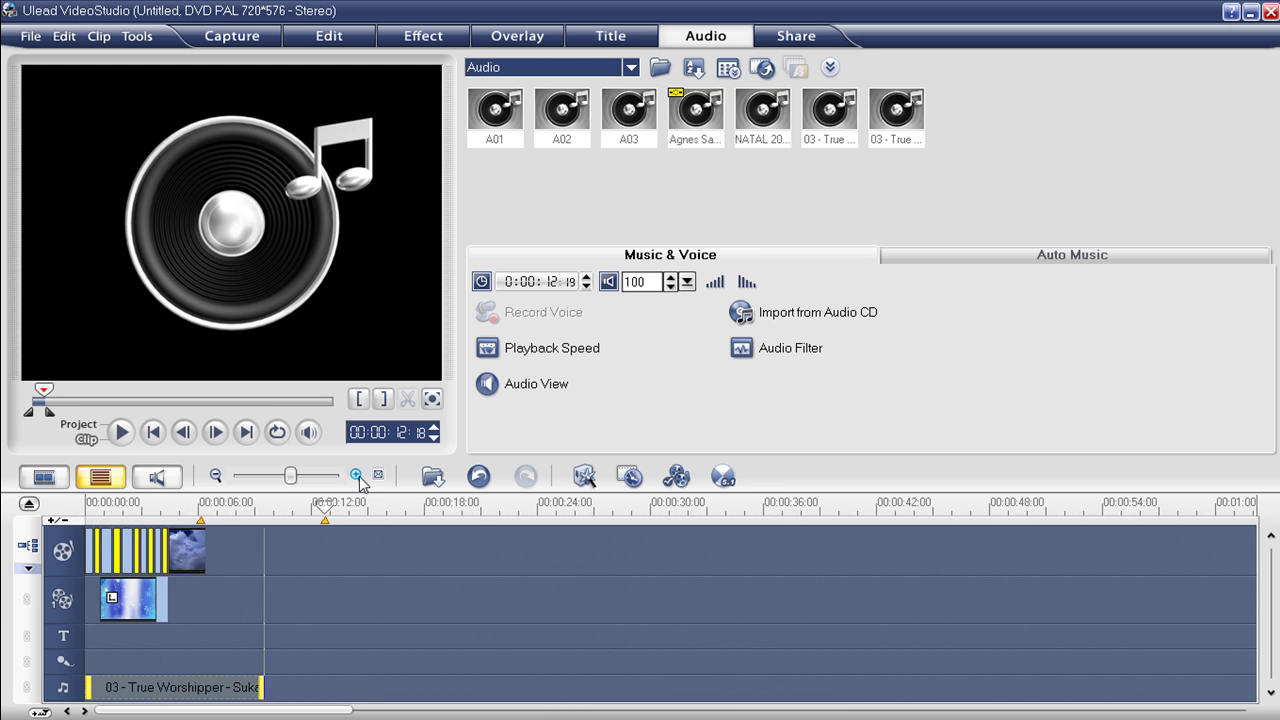
left_click(357, 476)
left_click(357, 476)
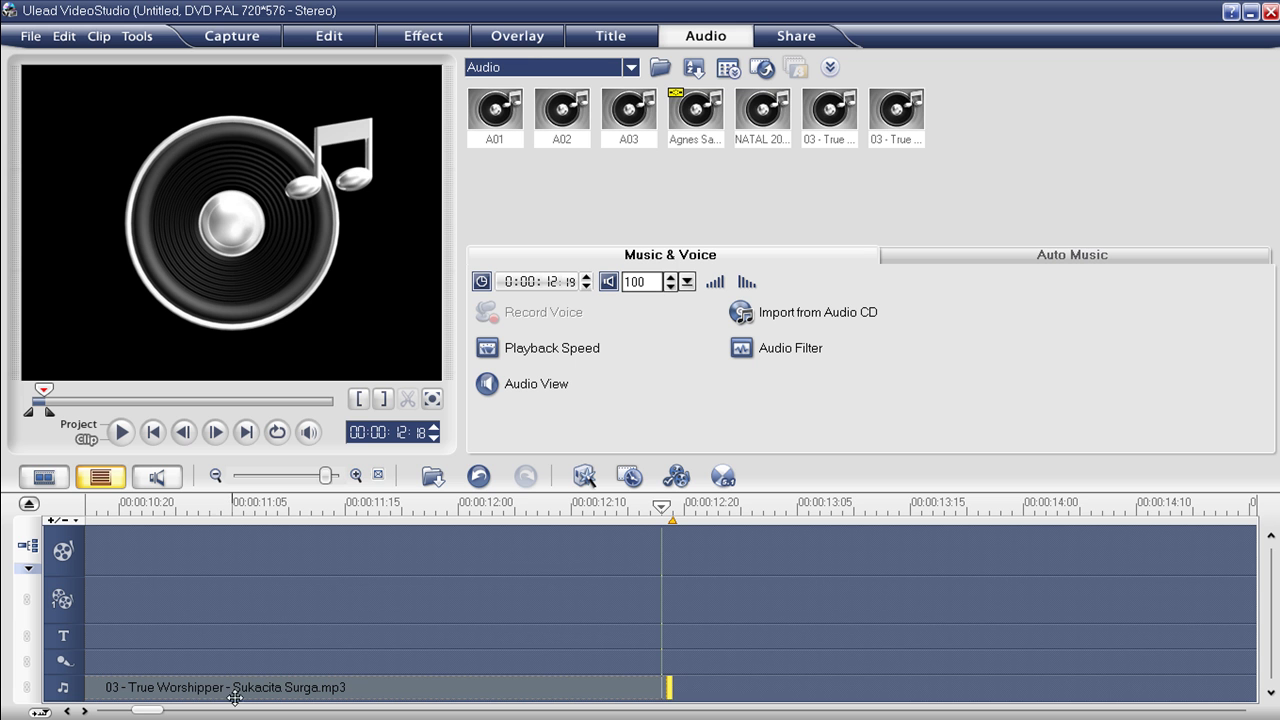
left_click_drag(153, 712, 137, 705)
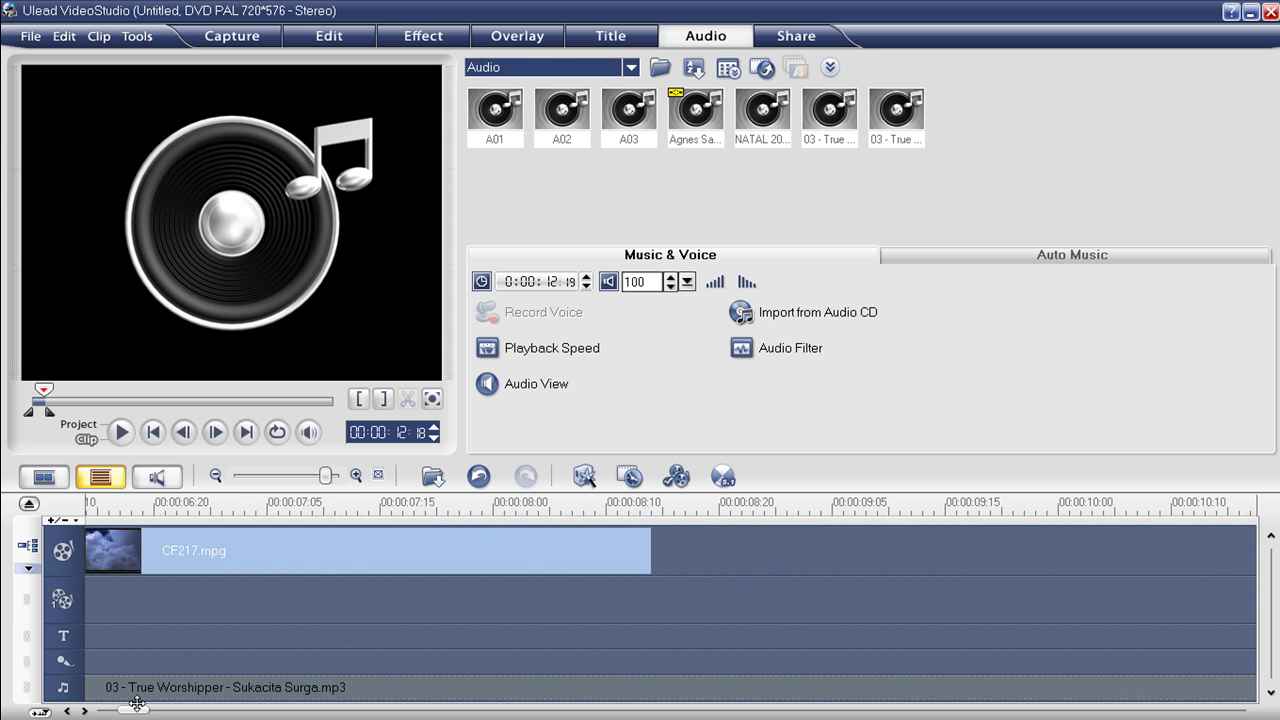
left_click(215, 477)
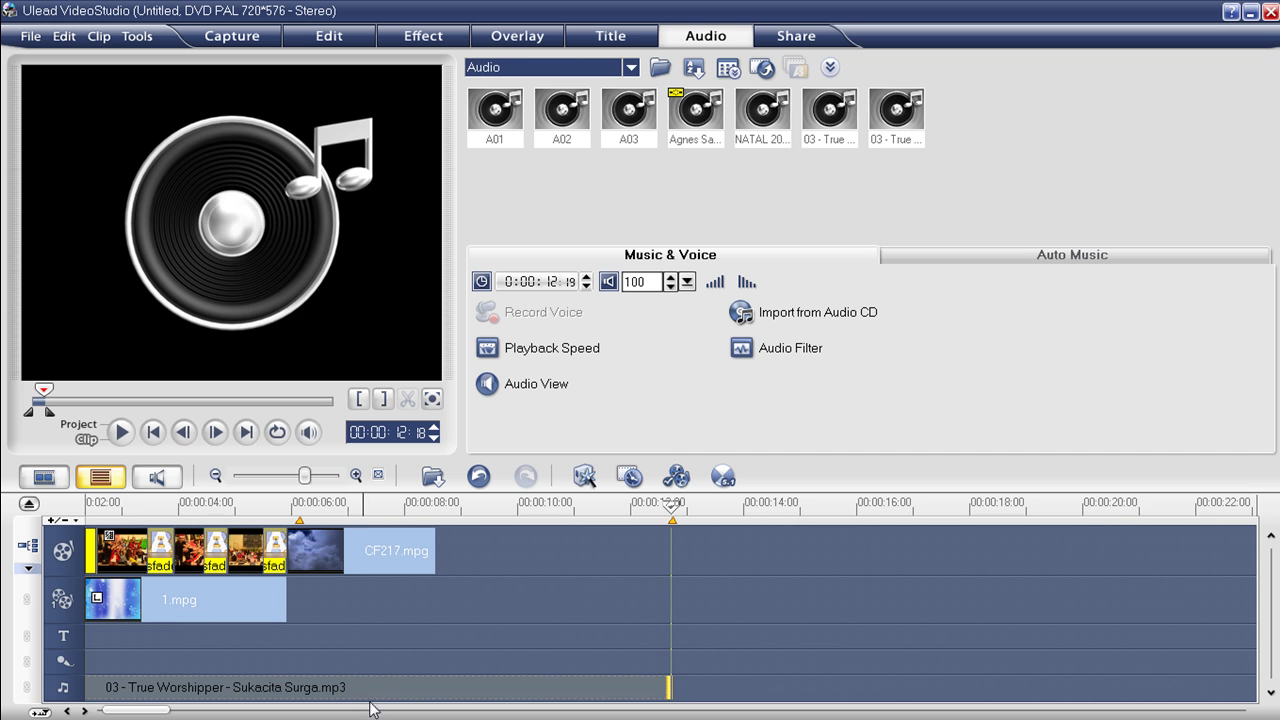
left_click_drag(159, 710, 92, 707)
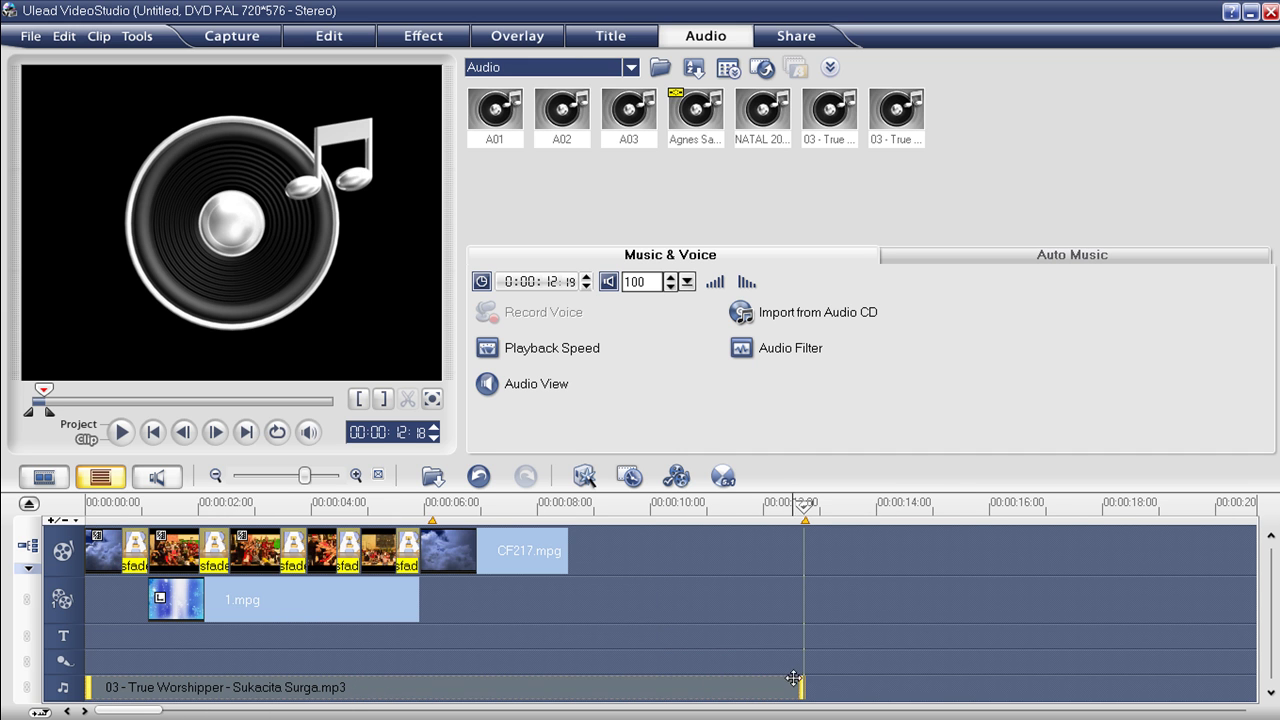
left_click_drag(802, 681, 580, 684)
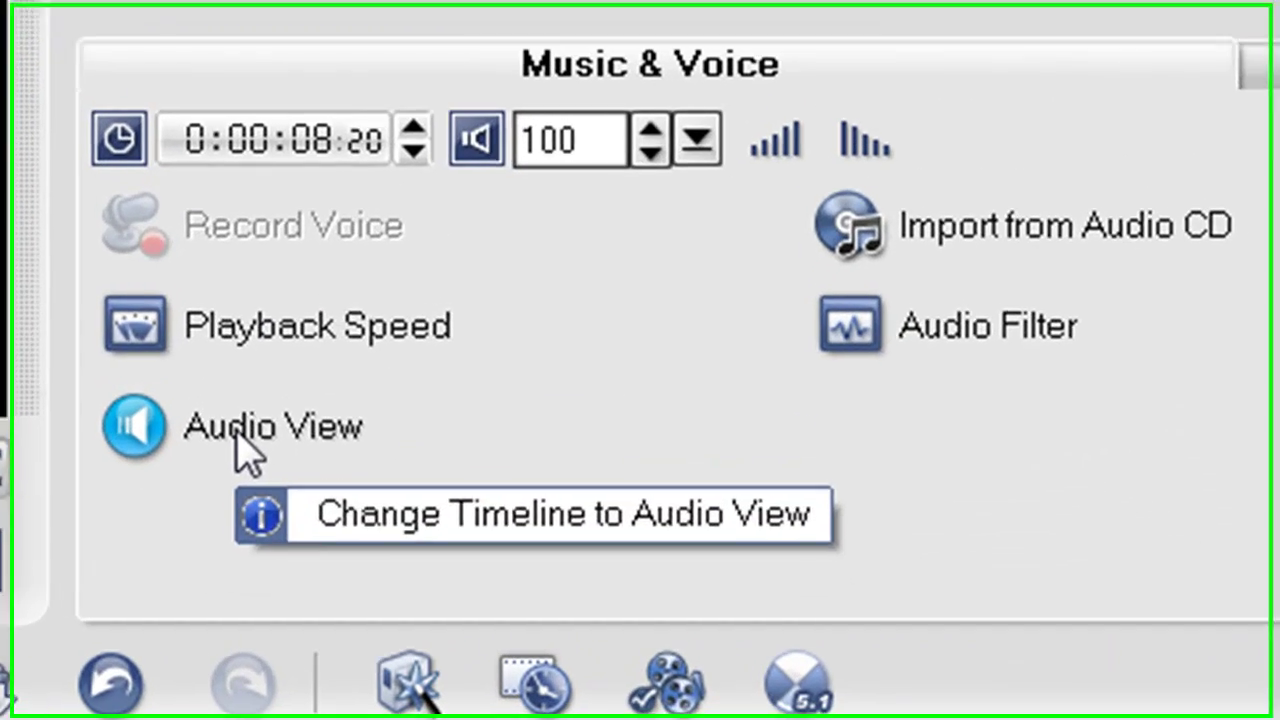
Step: In Audio View, shape the music clip's volume line: raised at about 3.4 seconds, lowered at about 5 seconds, and normal again at about 6.4 seconds
left_click(521, 398)
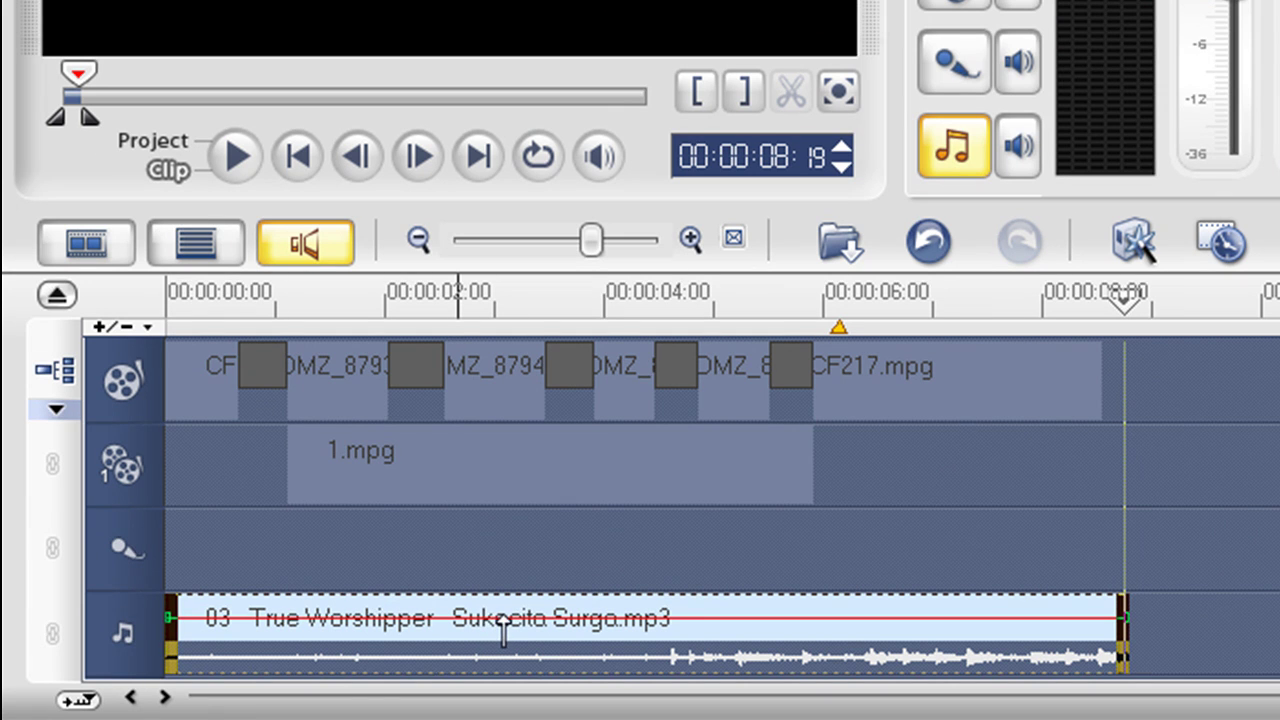
left_click_drag(500, 620, 525, 567)
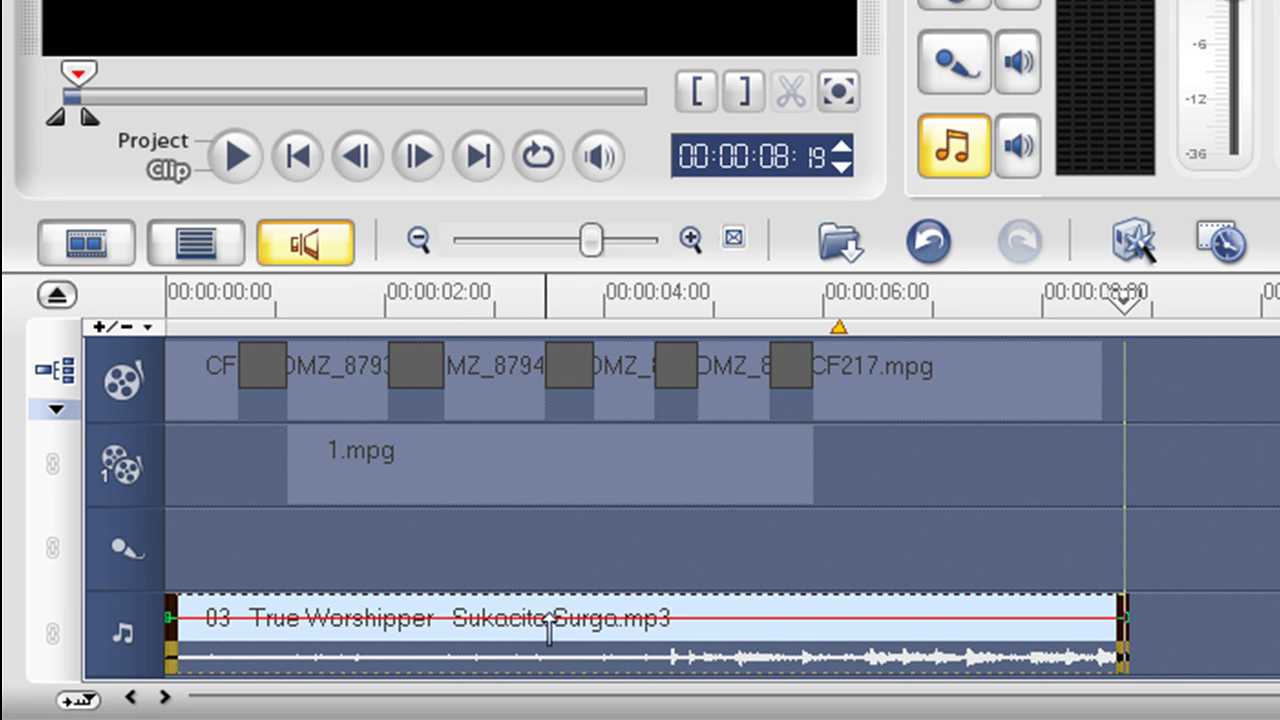
left_click_drag(533, 620, 543, 604)
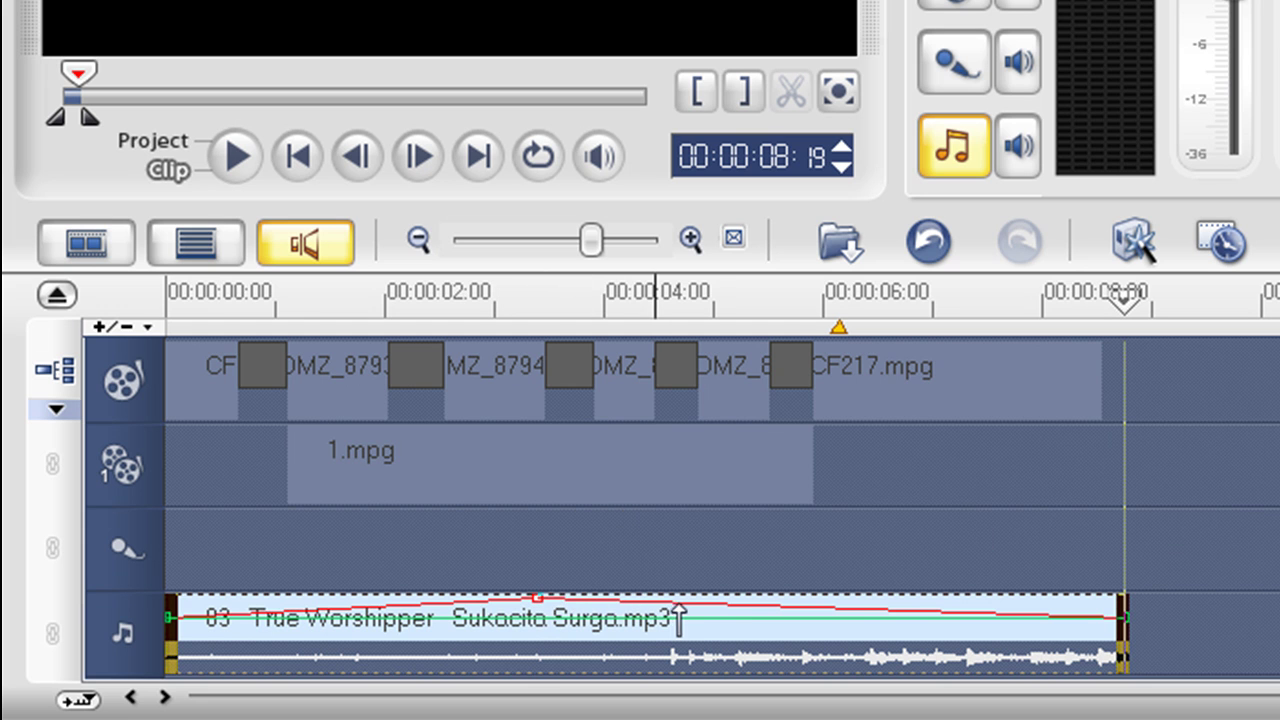
left_click_drag(728, 611, 720, 660)
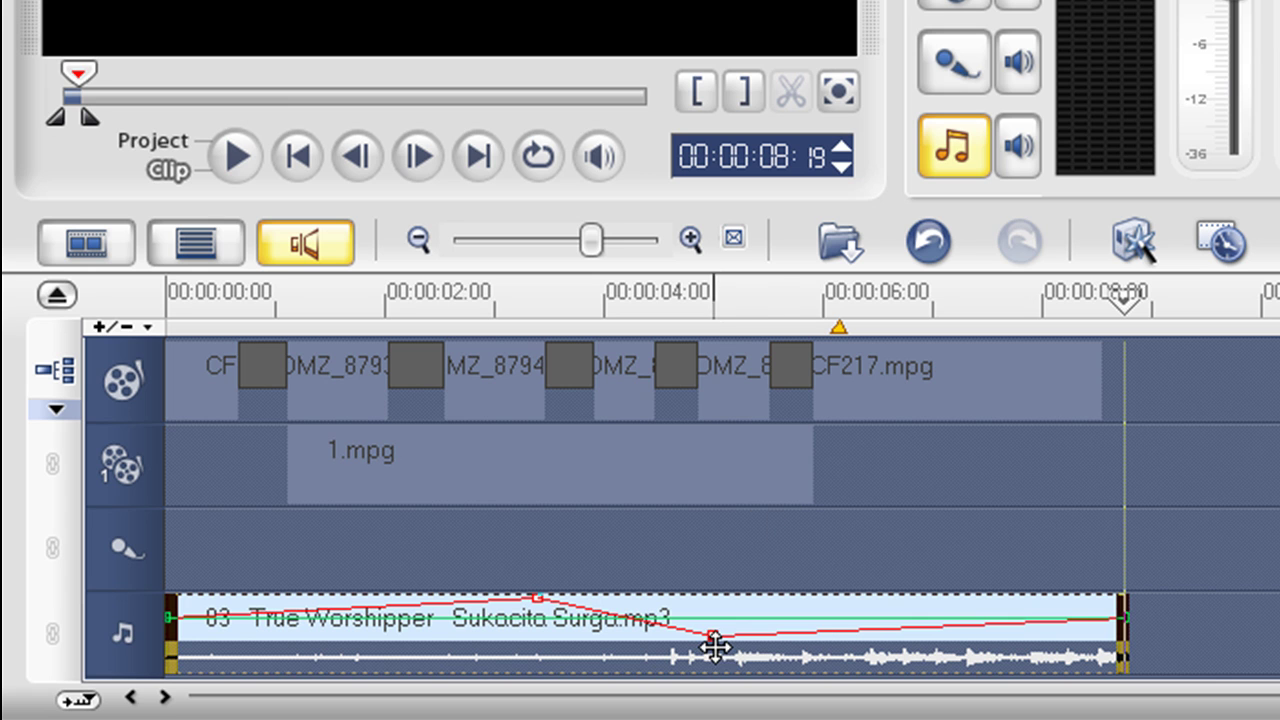
left_click(872, 630)
left_click_drag(873, 632, 873, 621)
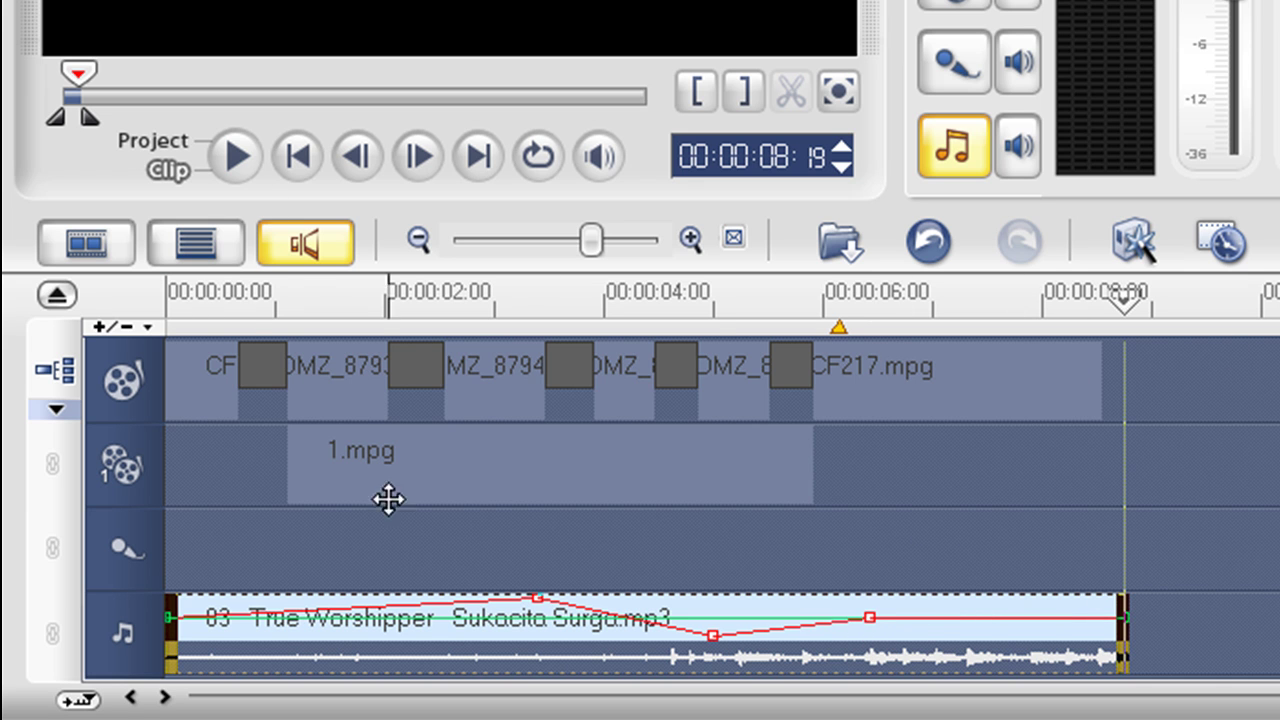
Step: Play the whole project from the beginning to check the music volume, and return the playhead to the start
left_click(168, 298)
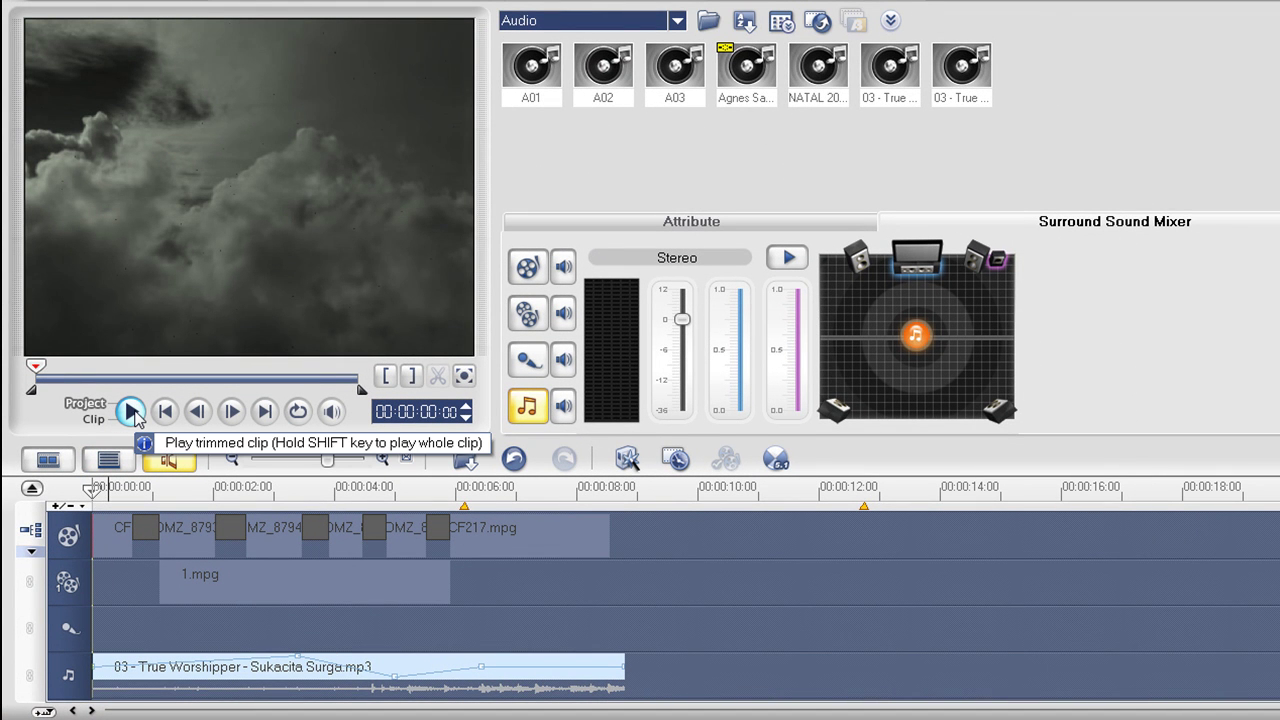
left_click(131, 412)
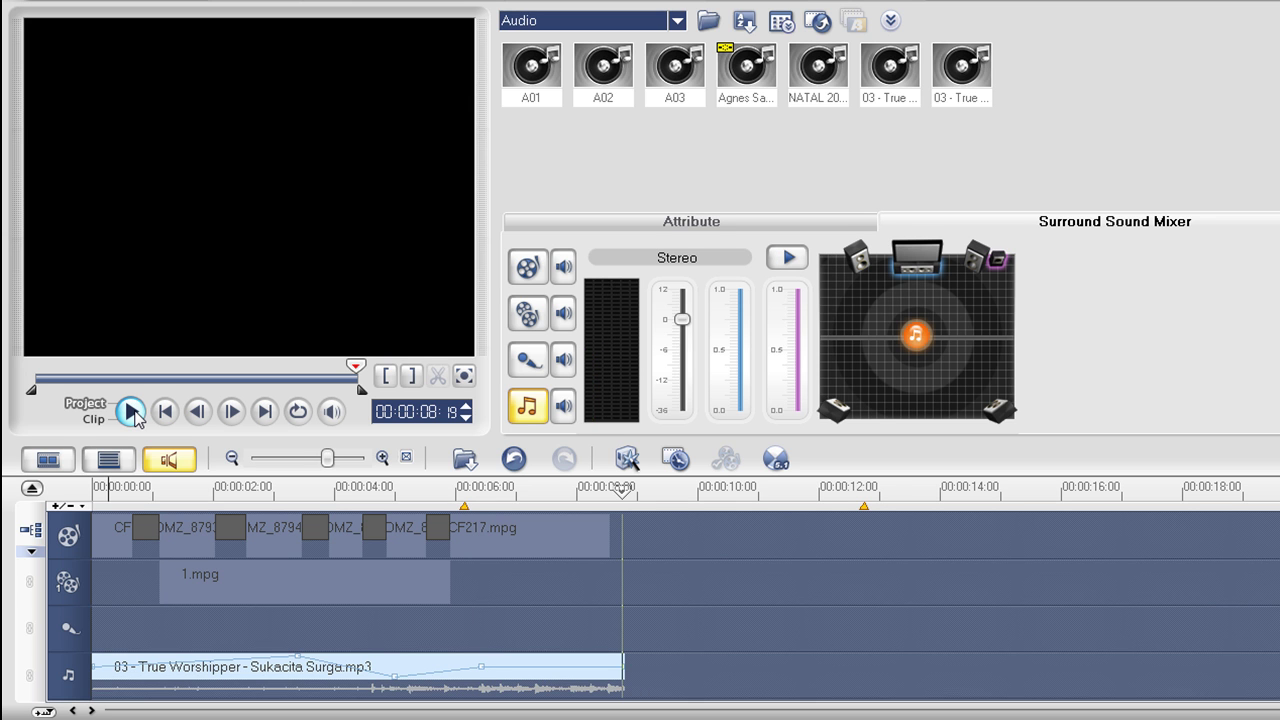
left_click(93, 487)
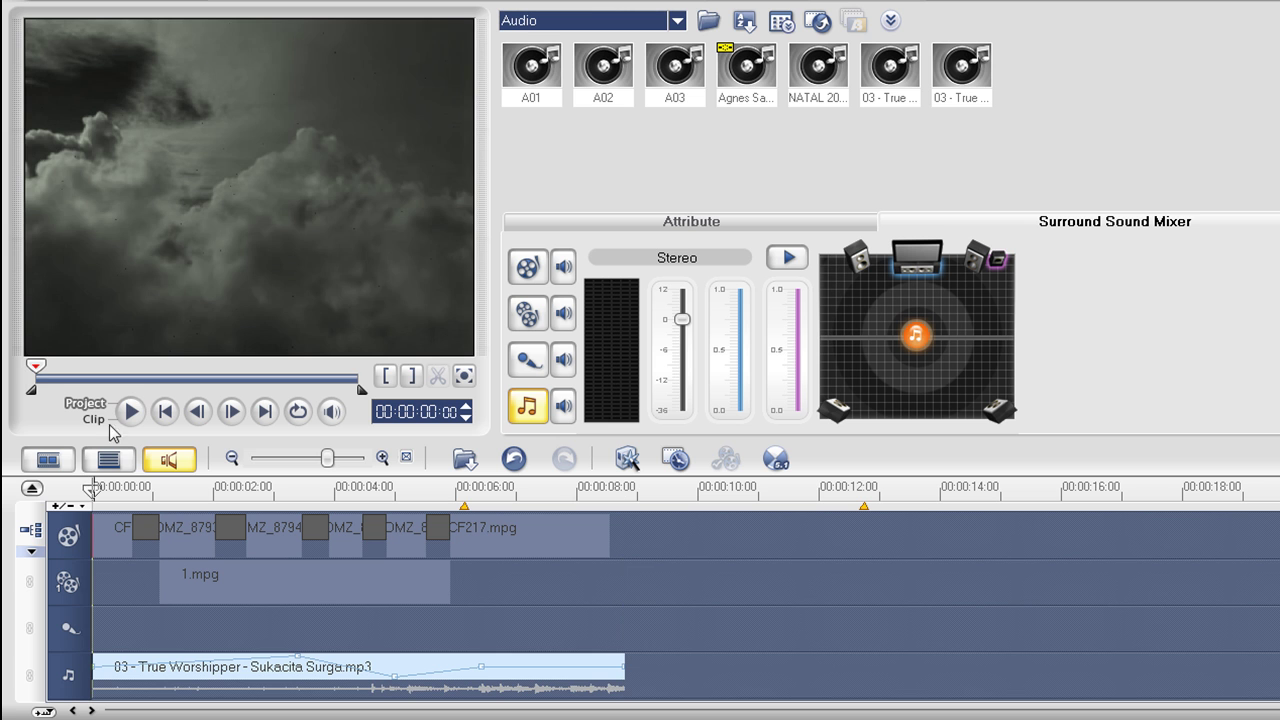
Step: Play the project's opening second to check the music, pause playback, and select the music clip
left_click(130, 410)
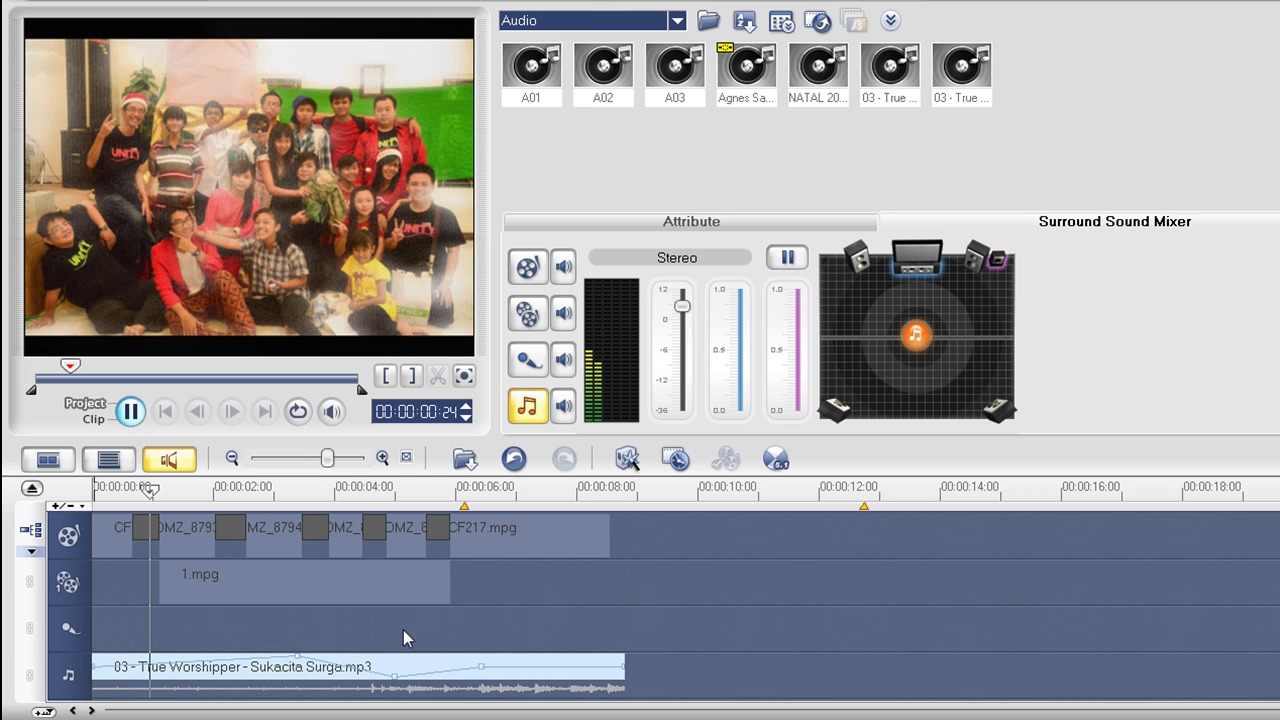
key("space")
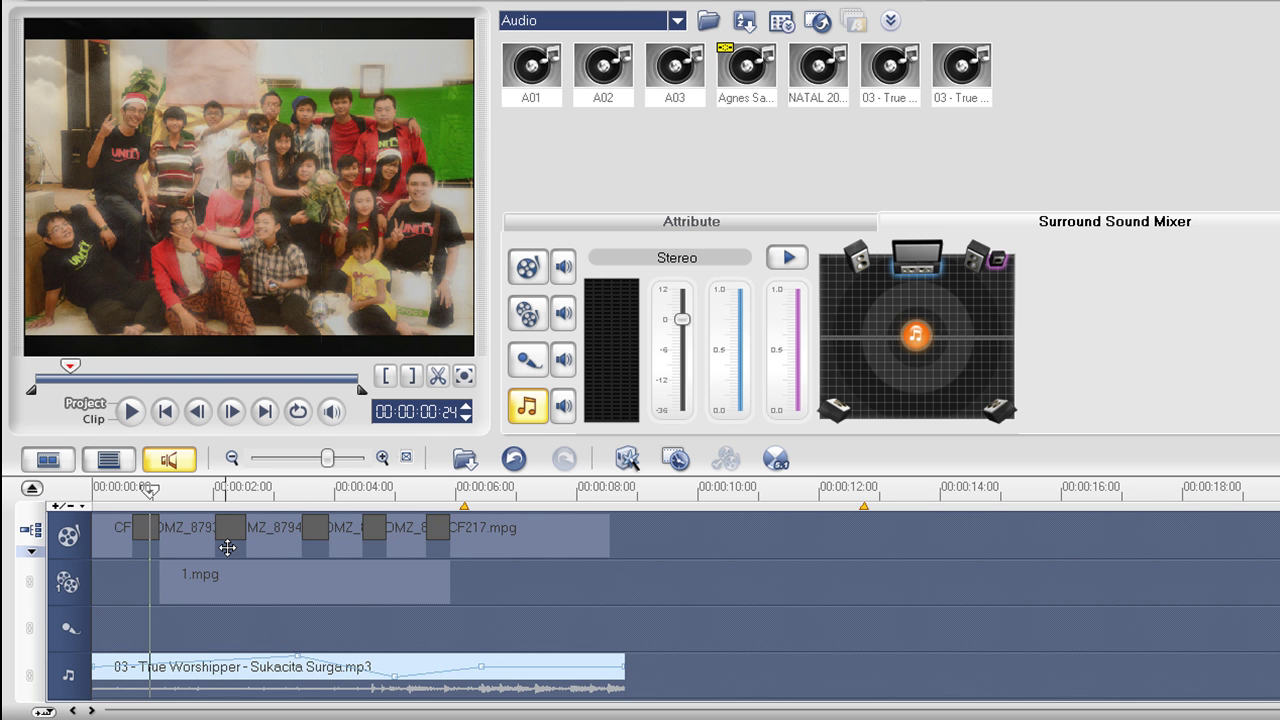
left_click(334, 665)
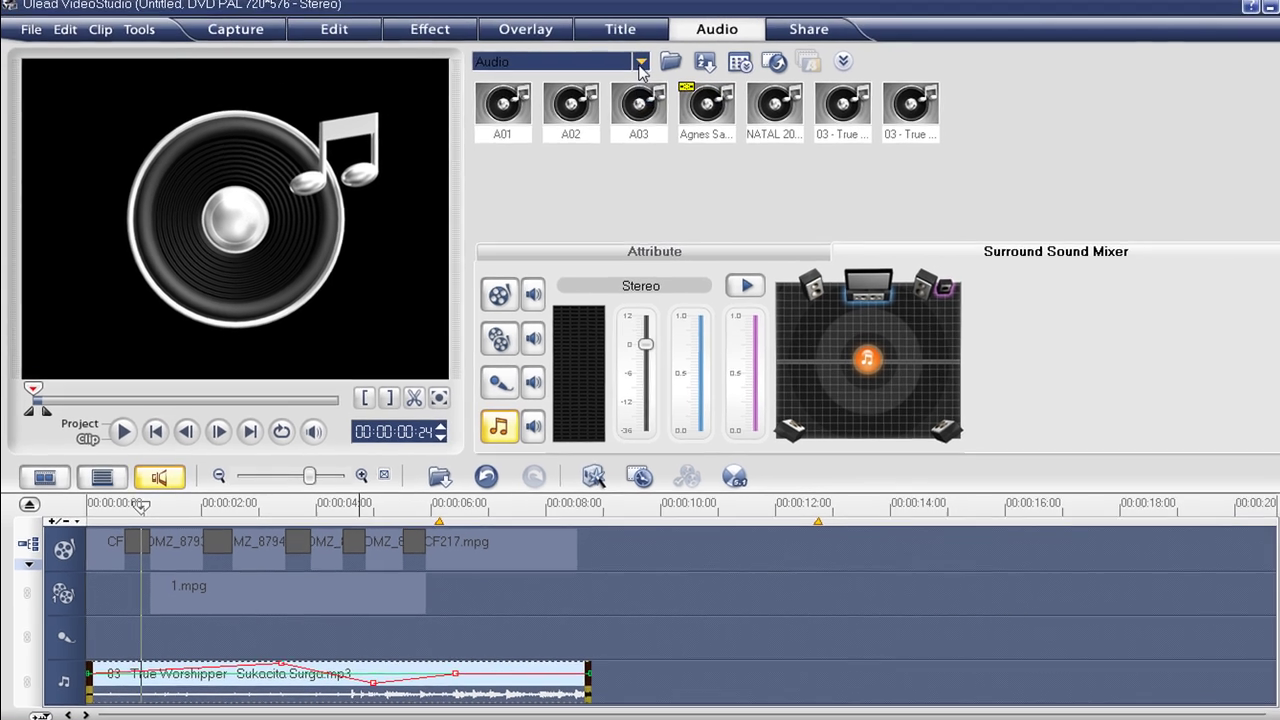
Step: Add a title with the author's name on the preview and move it to the center of the frame
left_click(677, 22)
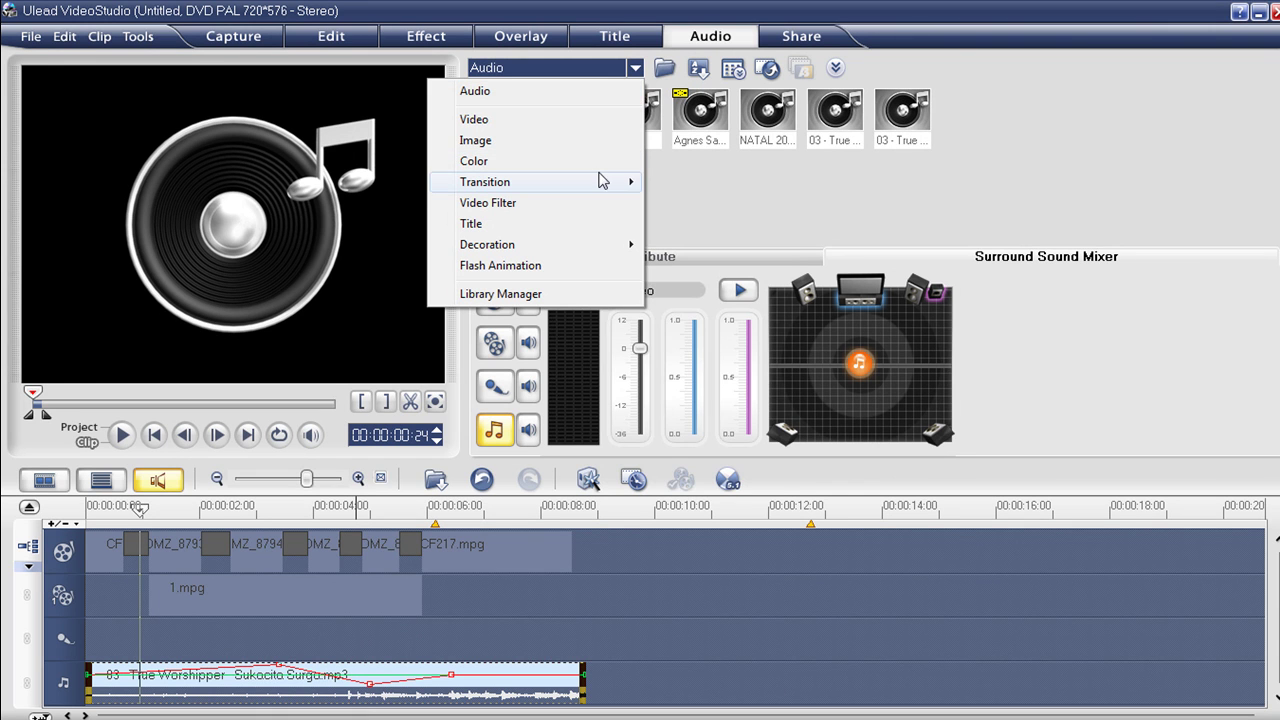
left_click(618, 38)
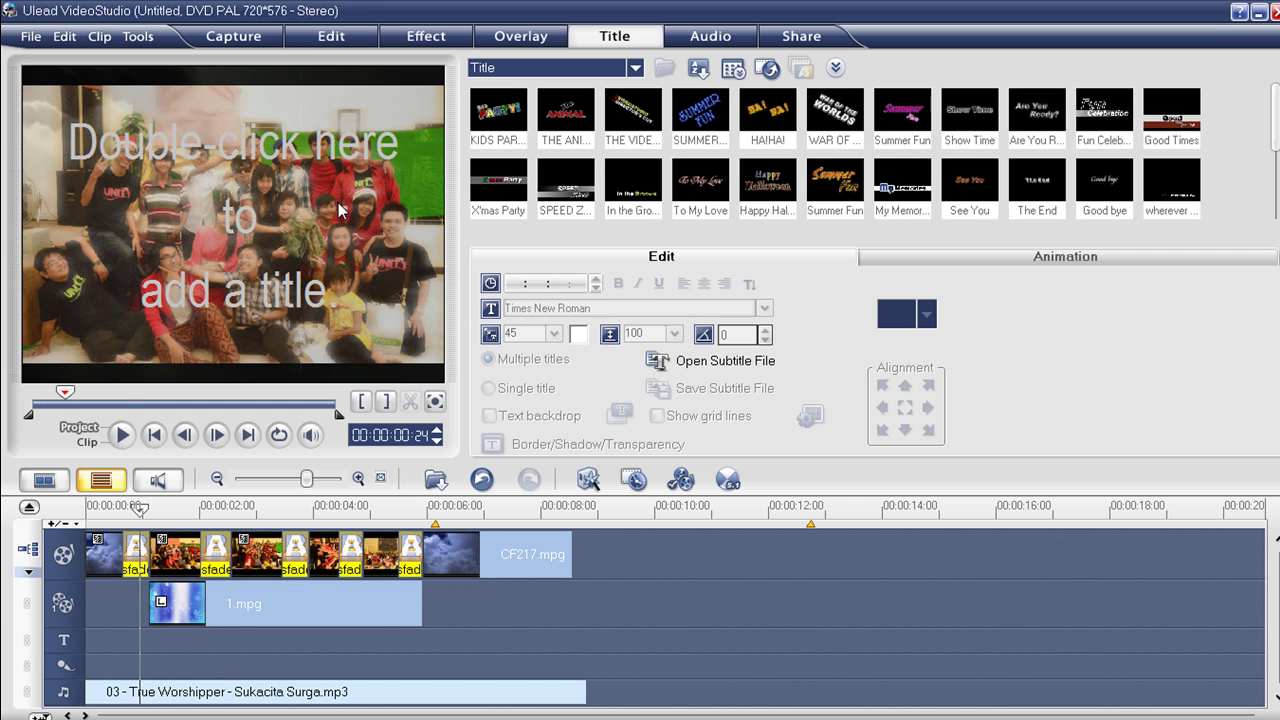
double_click(249, 218)
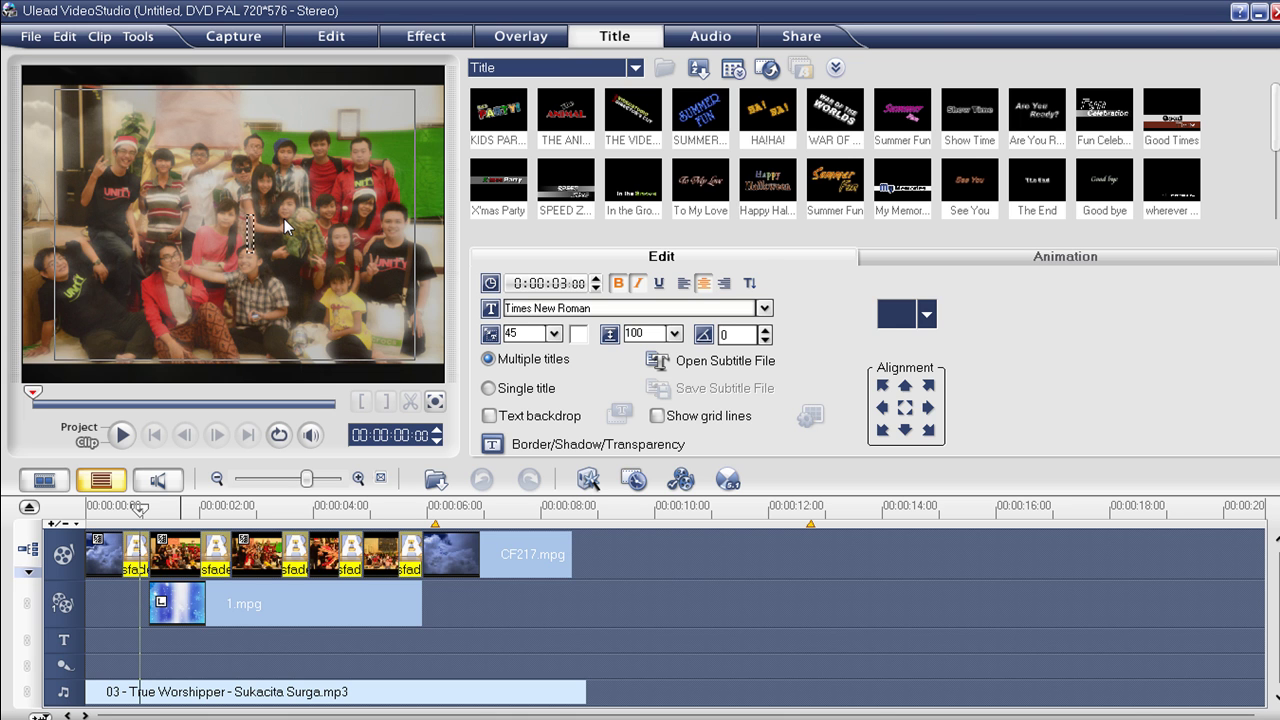
key("Caps_Lock")
type("B")
key("Caps_Lock")
type("eatrice")
key("Caps_Lock")
type("KH")
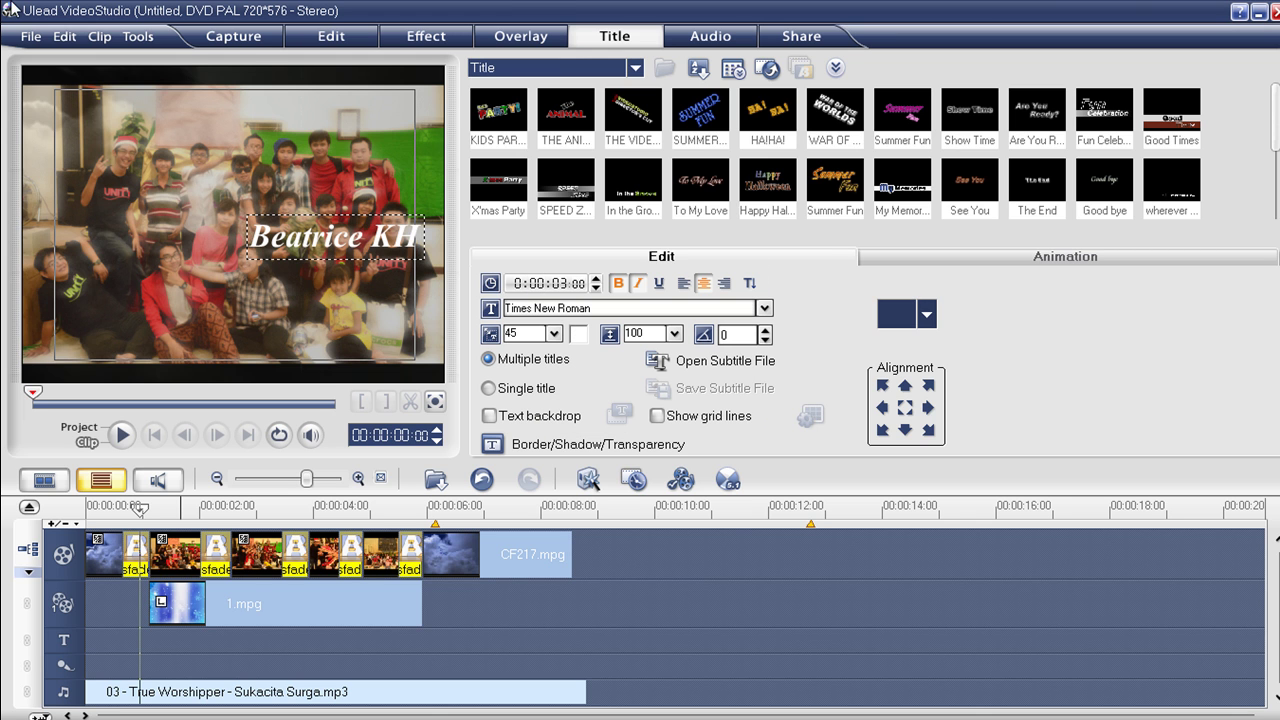
left_click(204, 248)
left_click_drag(327, 240, 220, 208)
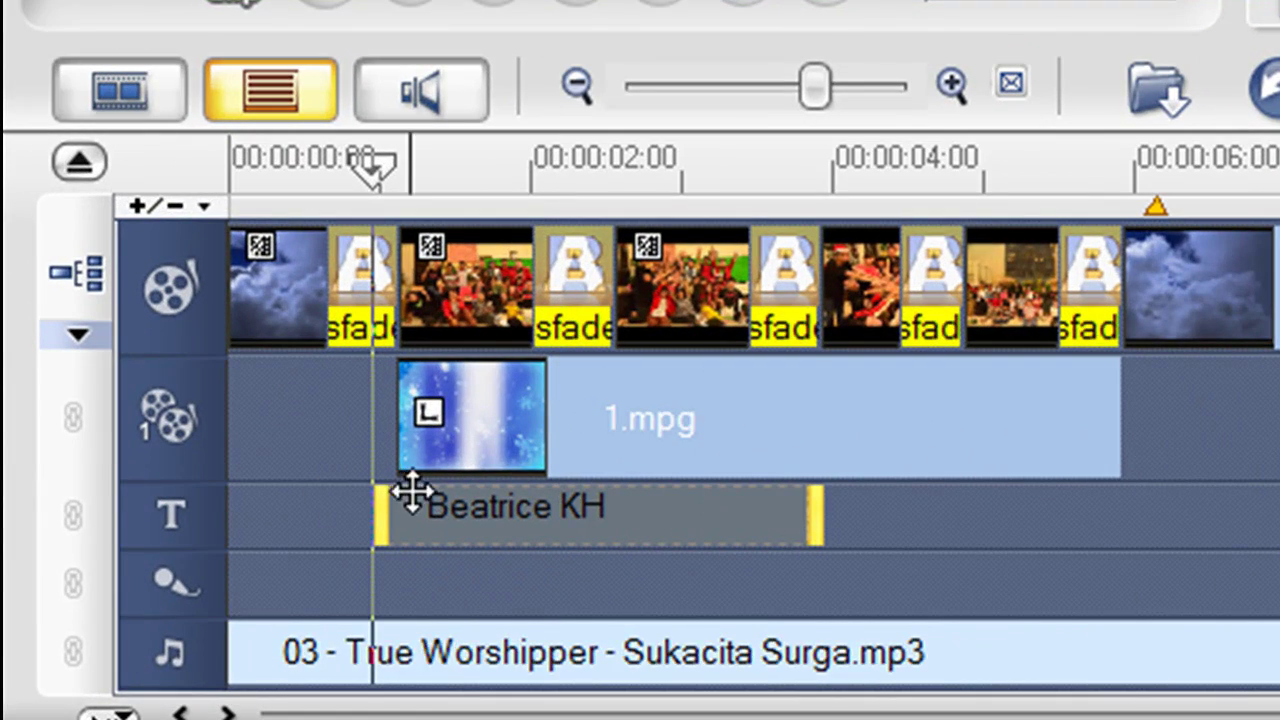
Step: Move the title clip to the start of the timeline and trim its end for a duration of 0:00:01:03
left_click_drag(392, 510, 282, 508)
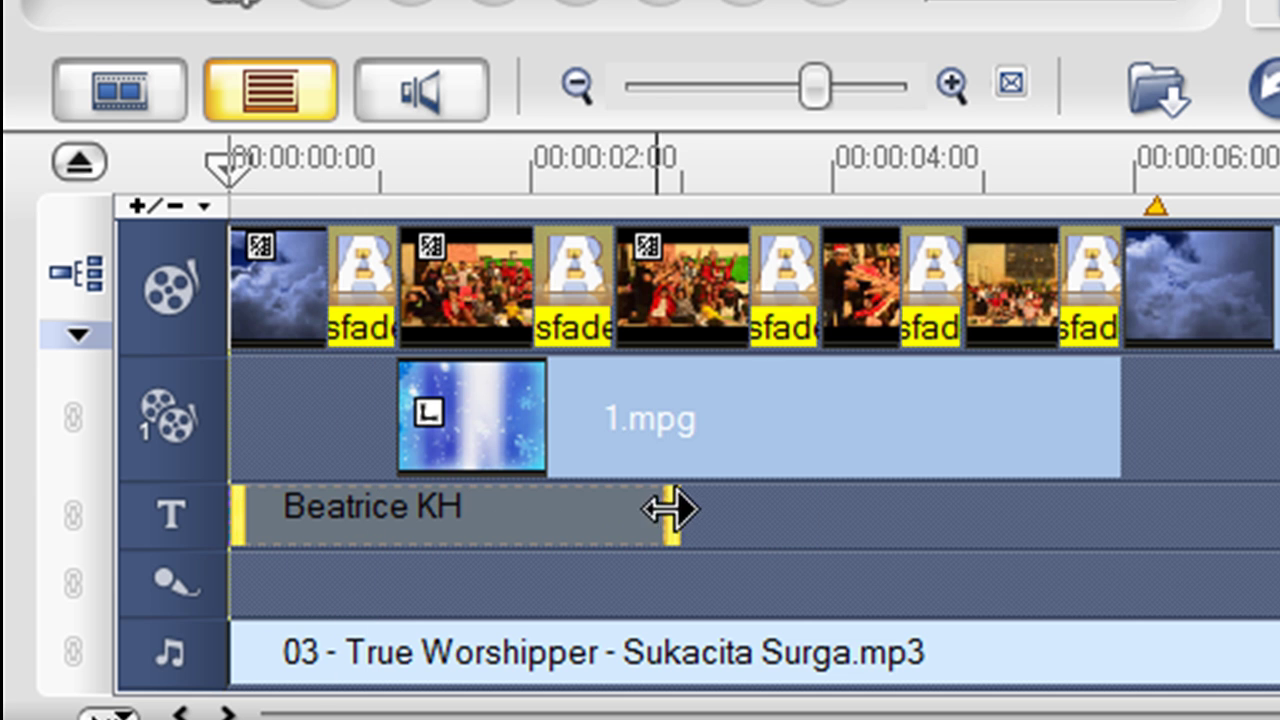
left_click_drag(683, 512, 340, 537)
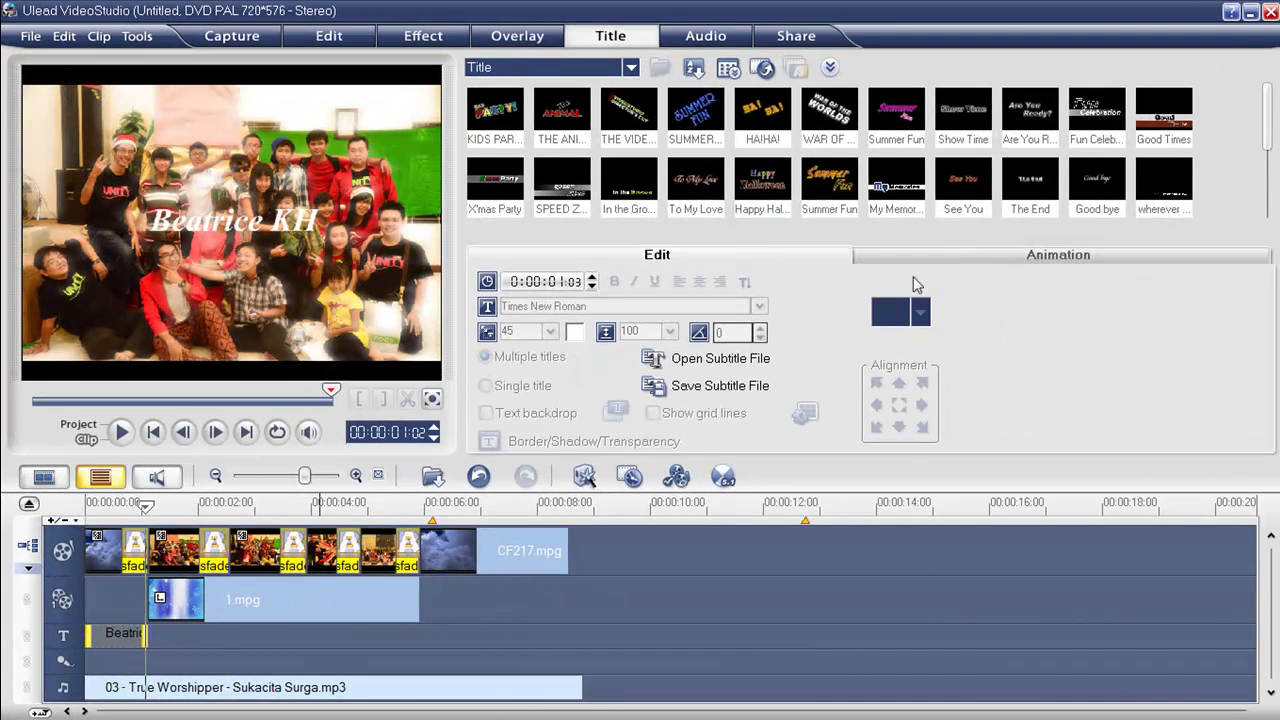
Step: Select the title text in the preview and turn on animation for it
left_click(287, 228)
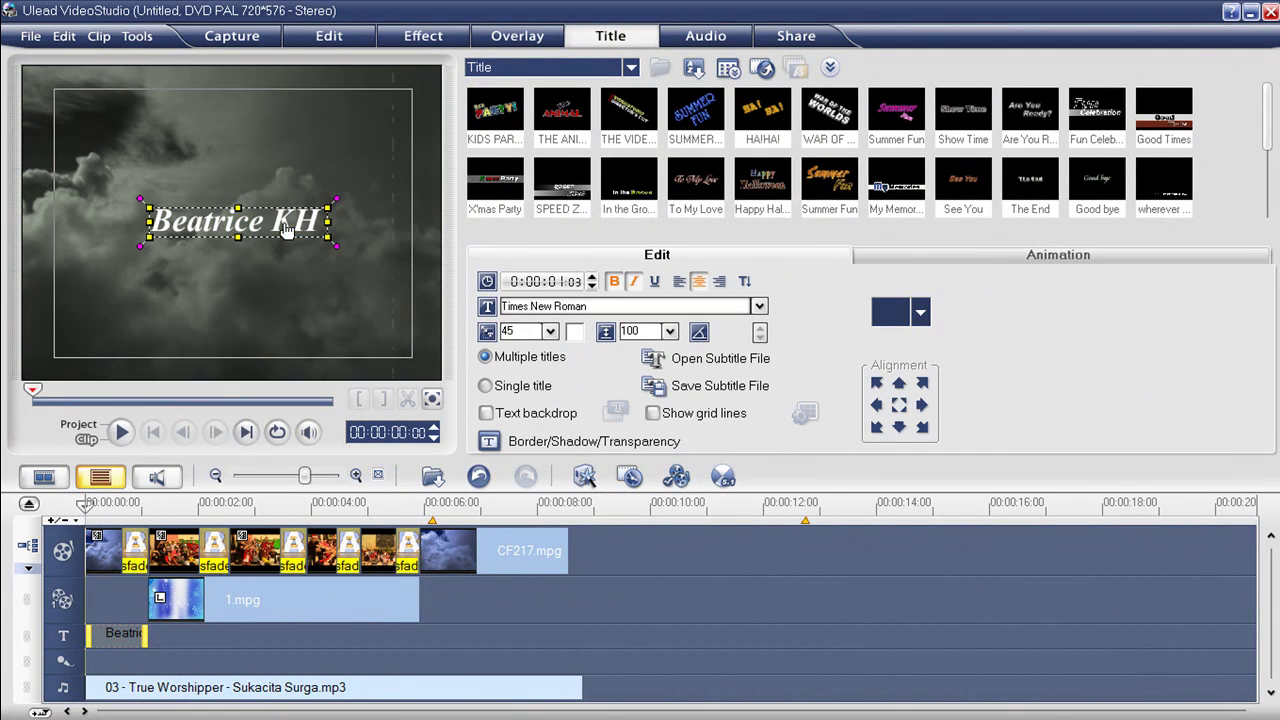
left_click(889, 256)
left_click(540, 280)
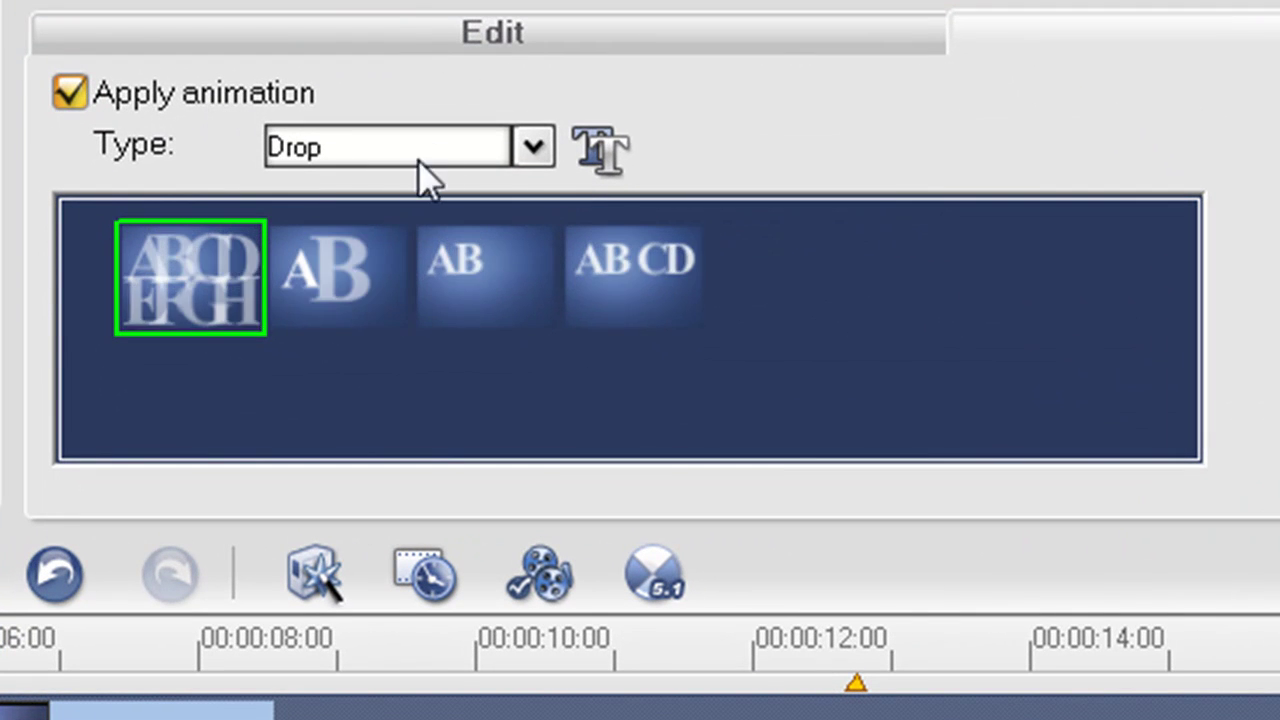
Step: Browse the title animation types and try the fifth Fade preset
left_click(533, 148)
left_click_drag(548, 295, 537, 366)
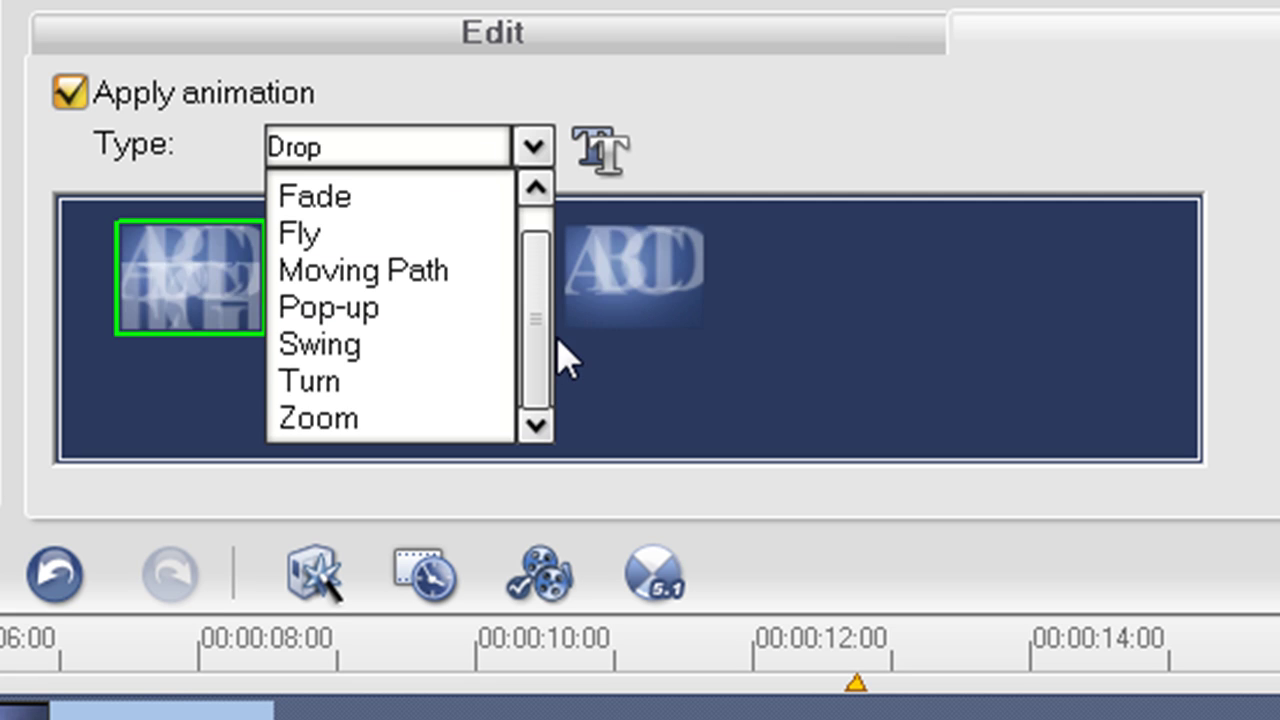
left_click_drag(551, 363, 517, 277)
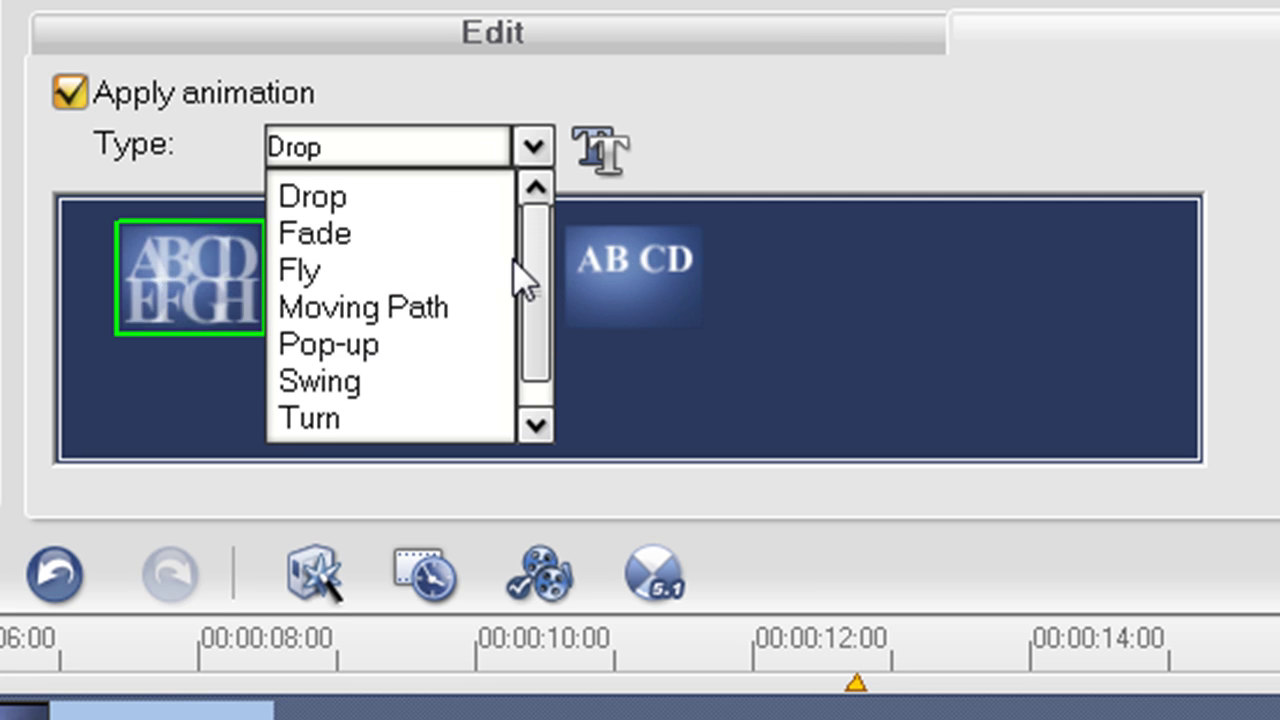
left_click(384, 246)
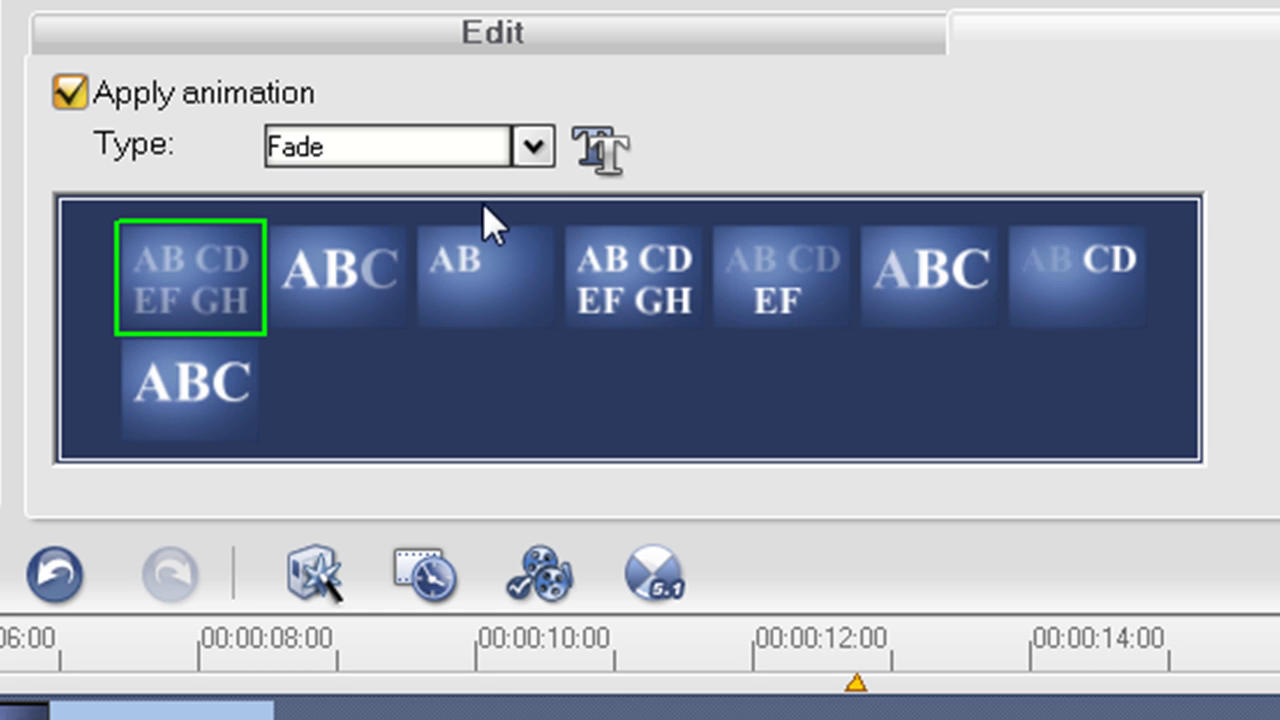
left_click(750, 268)
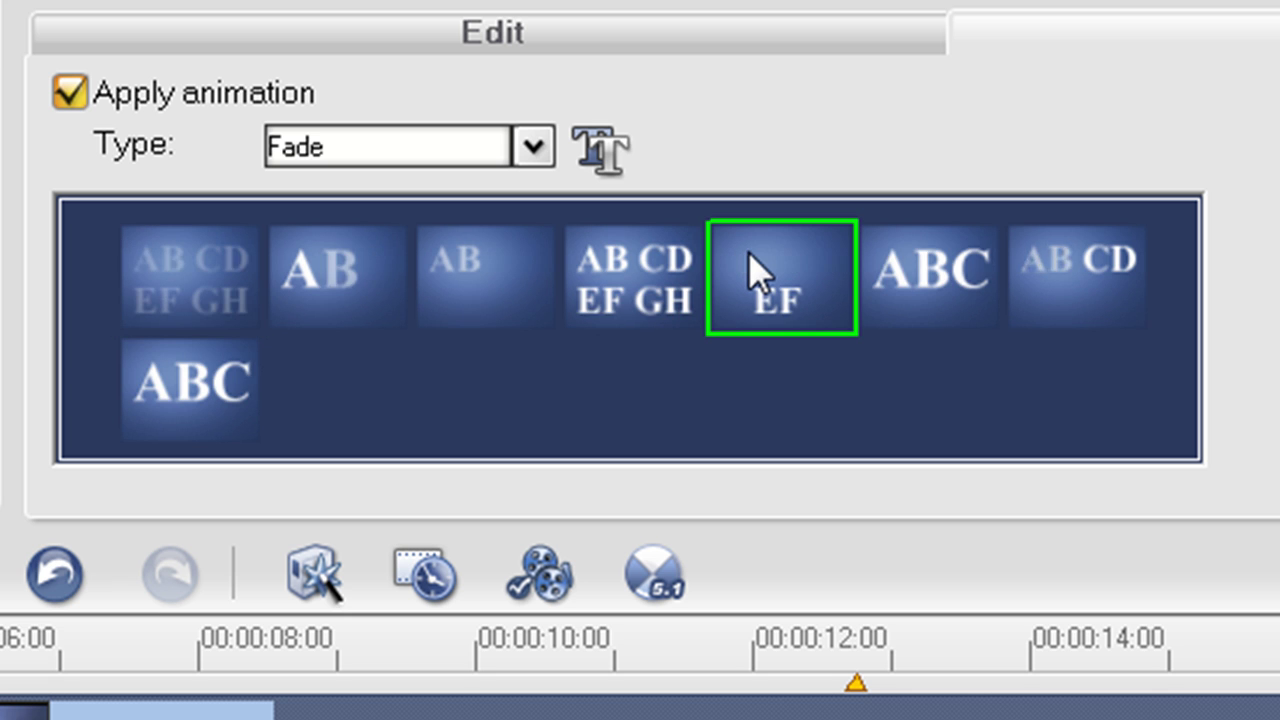
Step: Set the title's animation type to Fly and apply the seventh preset
left_click(553, 150)
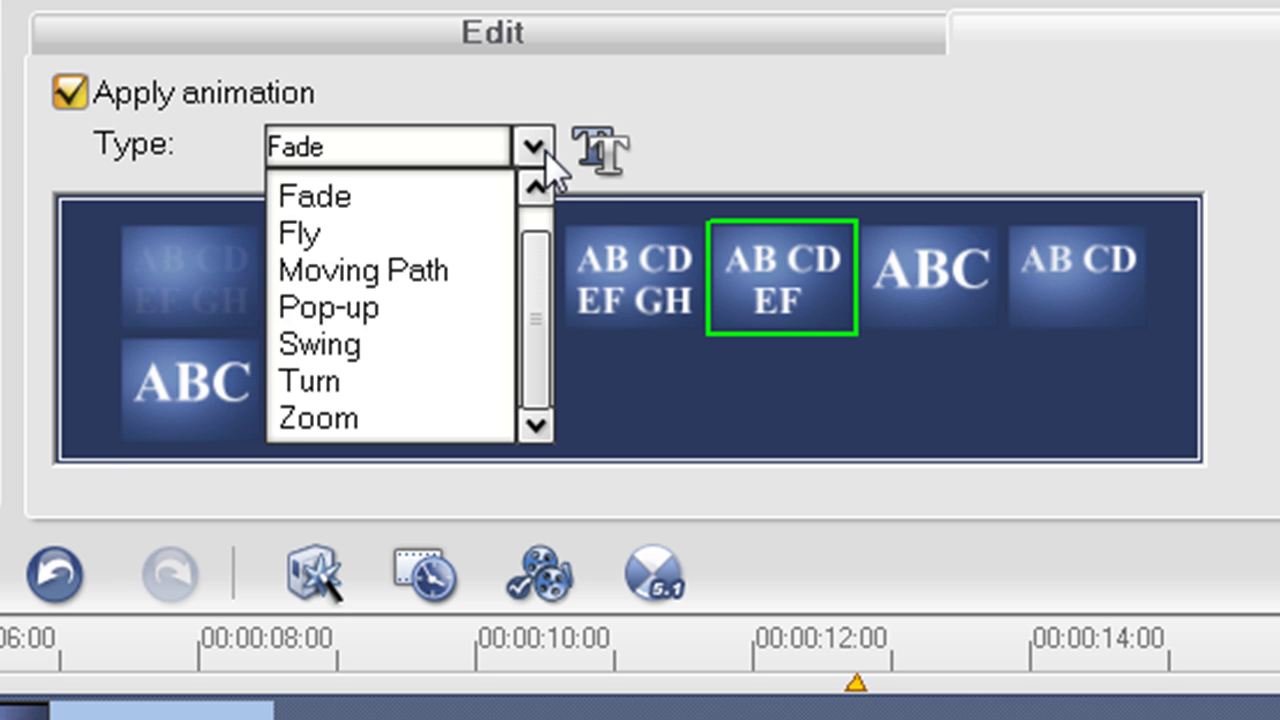
left_click(420, 237)
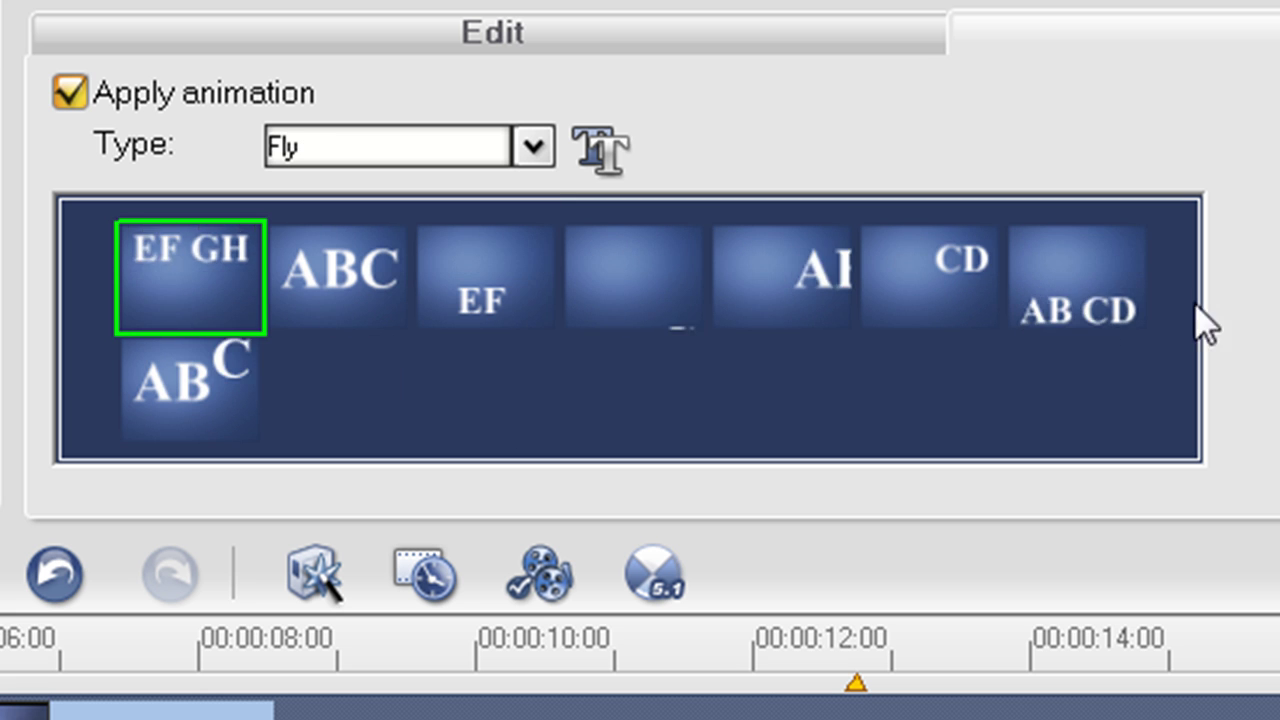
left_click(1086, 308)
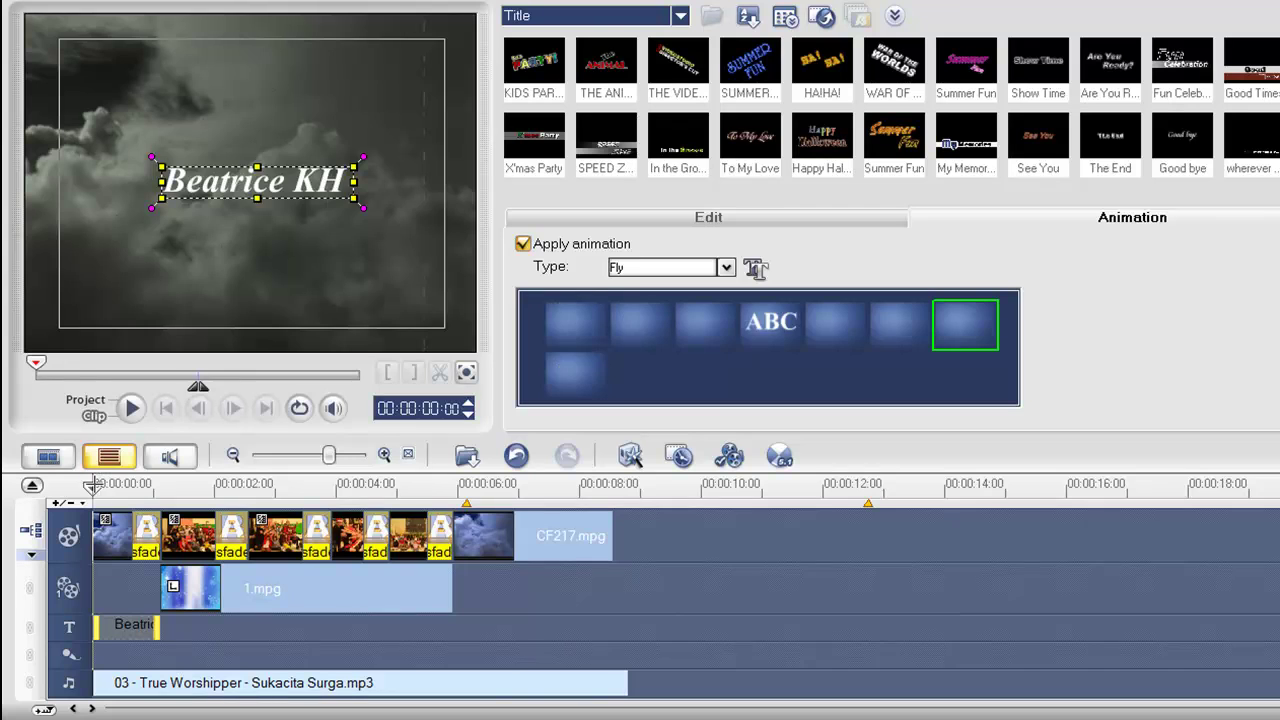
Step: Play the project from the beginning to check the title animation, and pause after the title ends
left_click(98, 497)
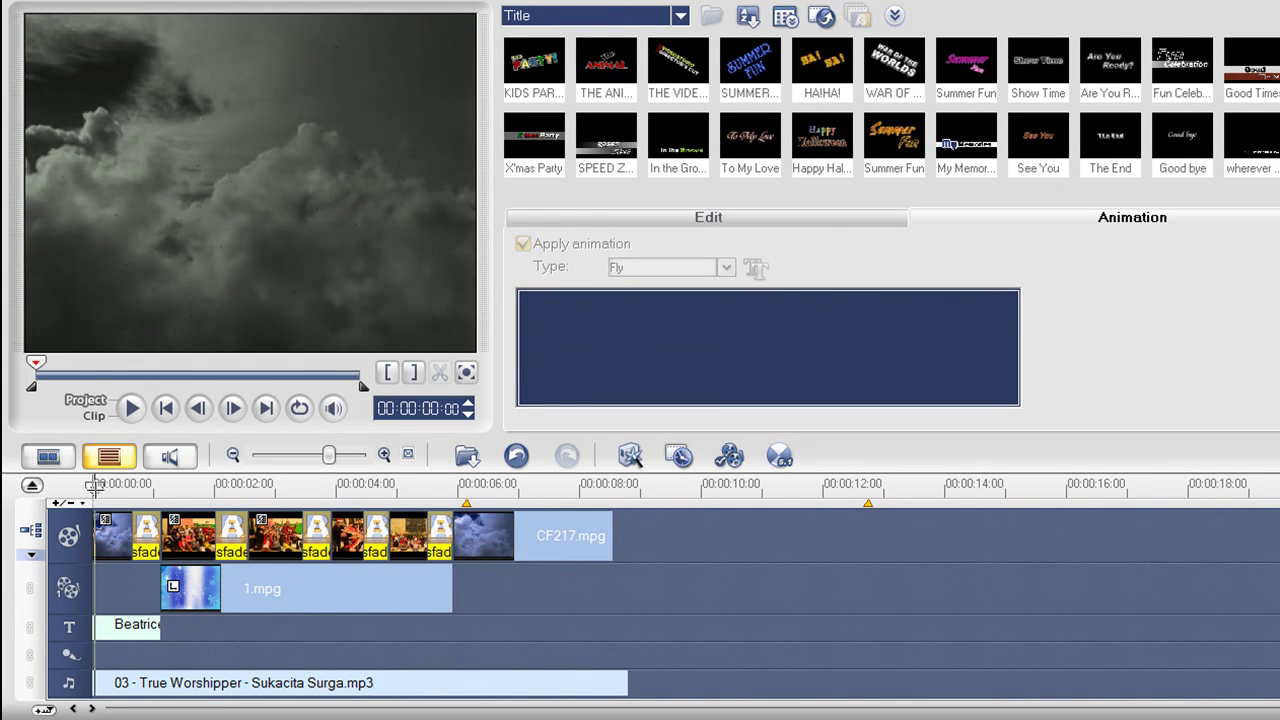
left_click(128, 410)
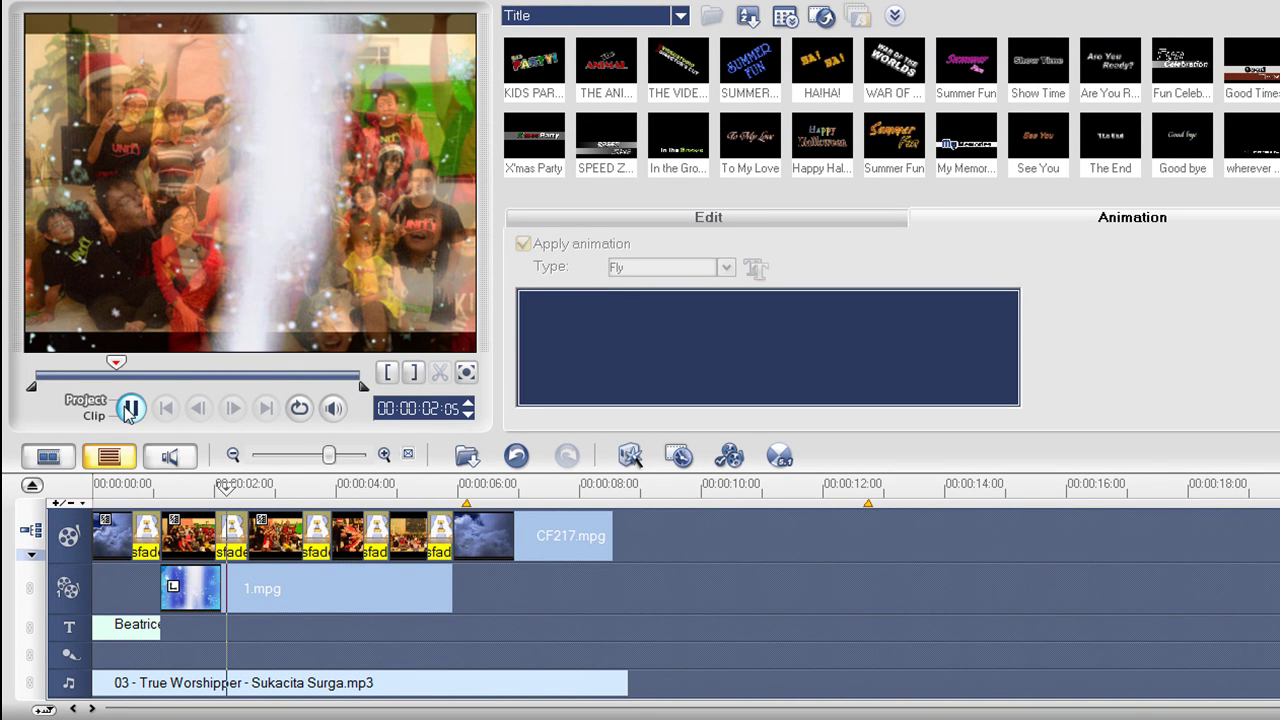
left_click(130, 408)
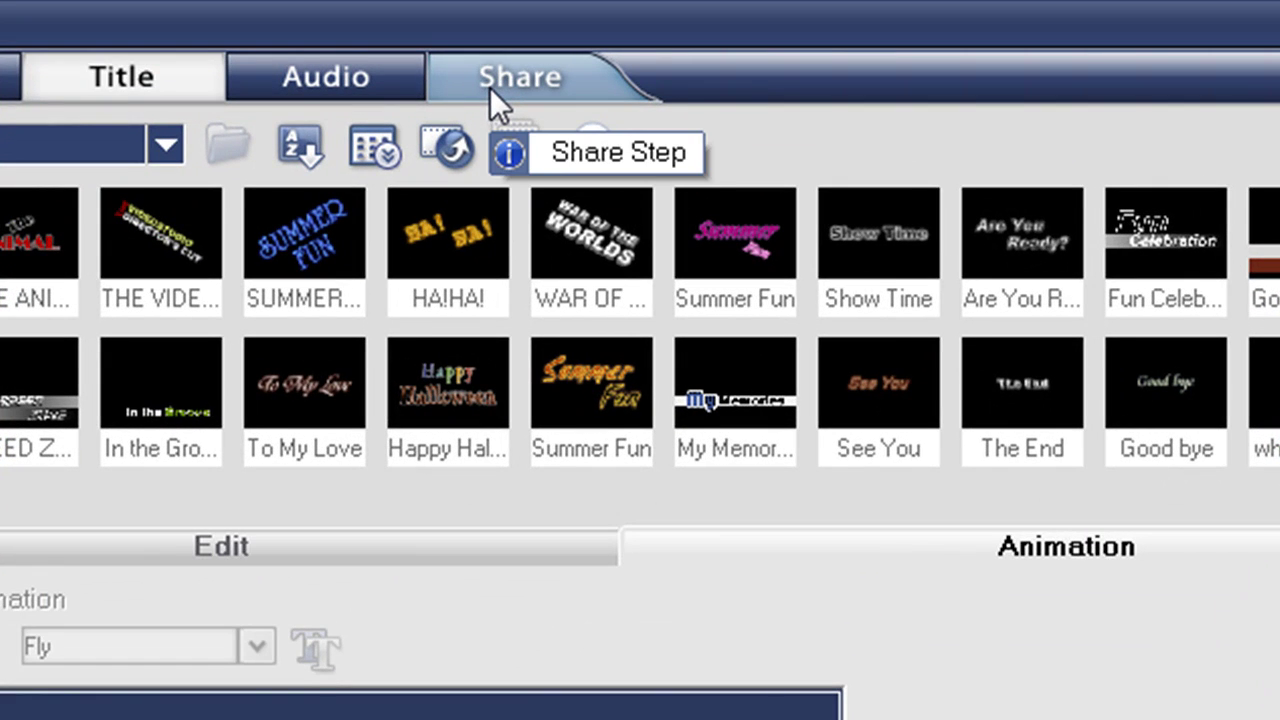
Step: Export the project as a custom video file named VIDEO in MPEG format to the bahan folder, and minimize the editor
left_click(490, 87)
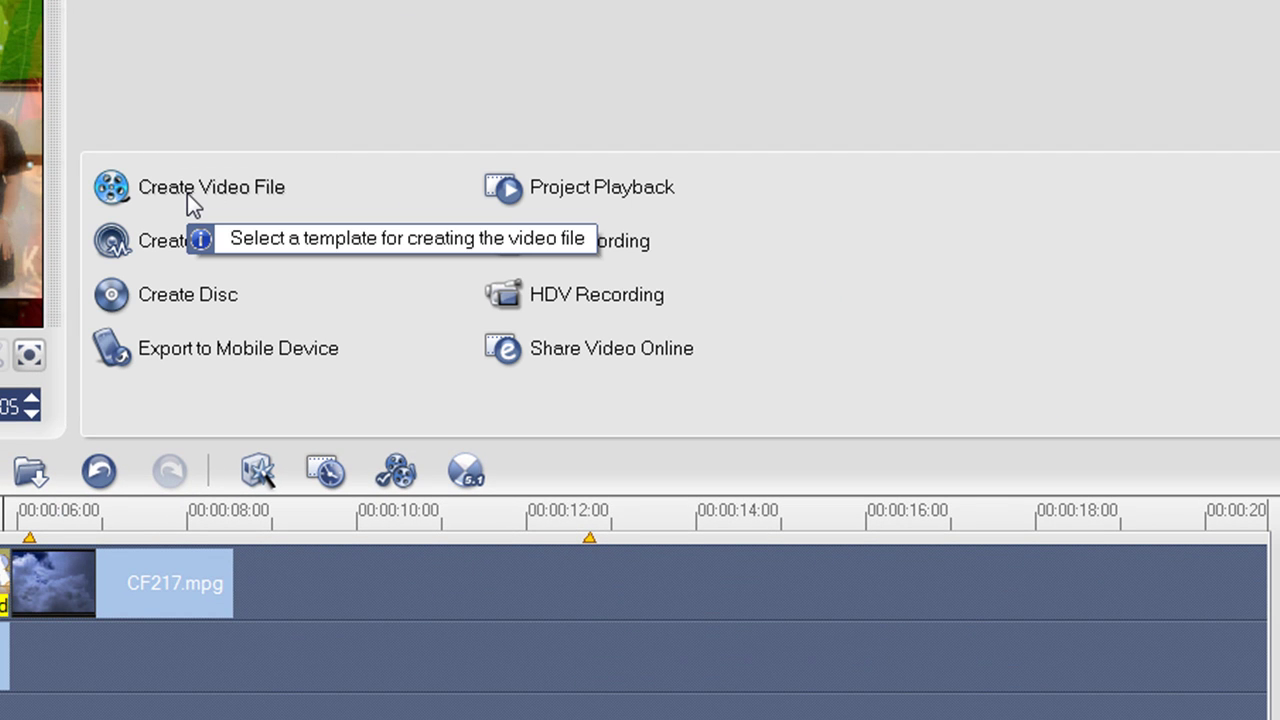
left_click(188, 196)
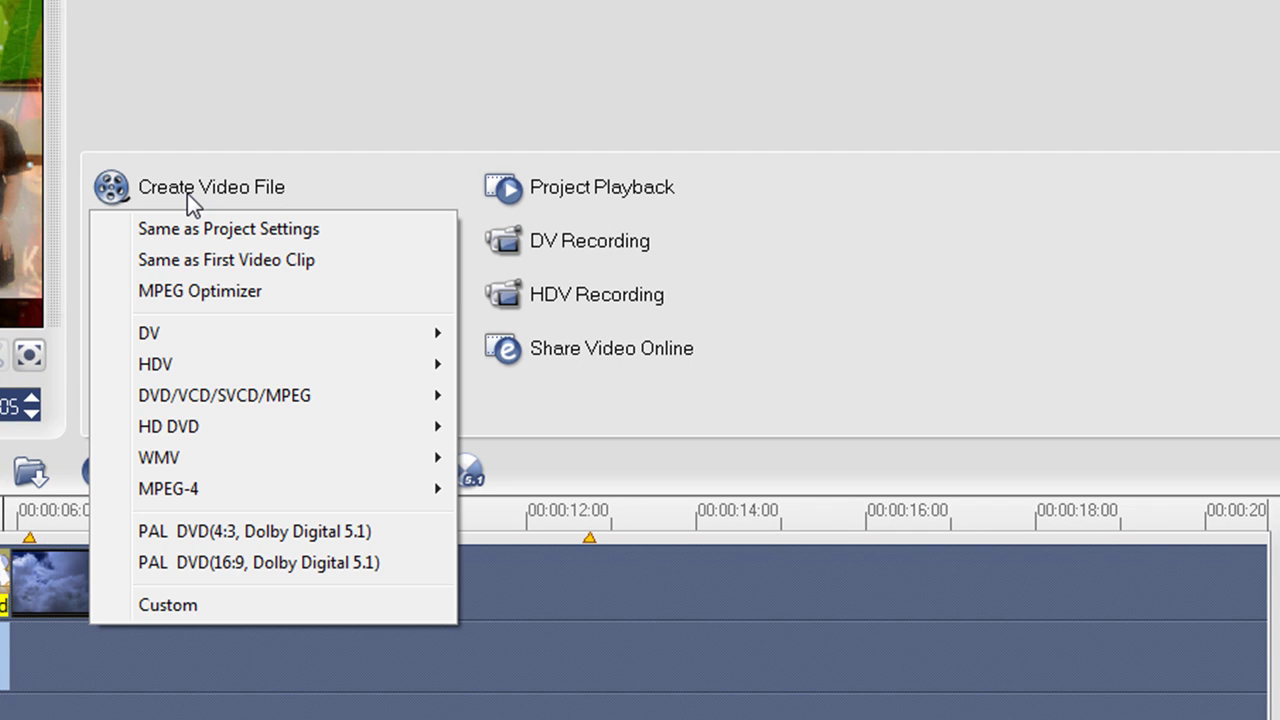
left_click(214, 598)
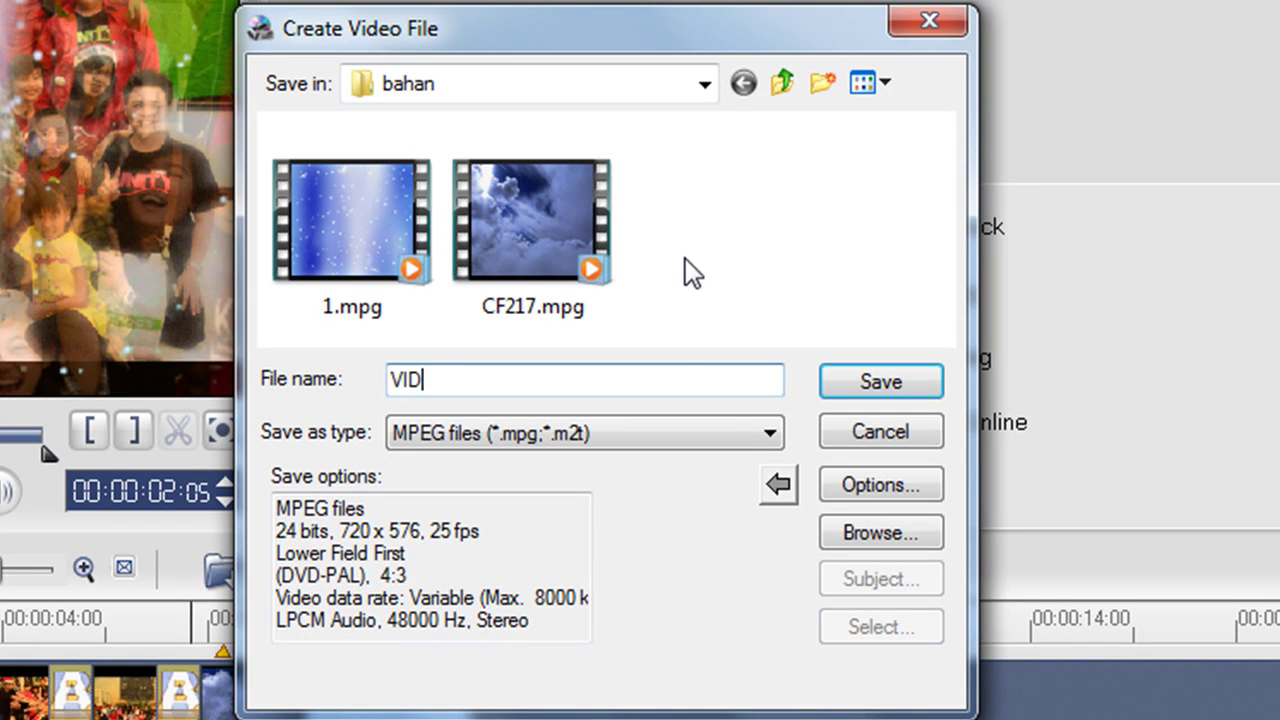
left_click(738, 430)
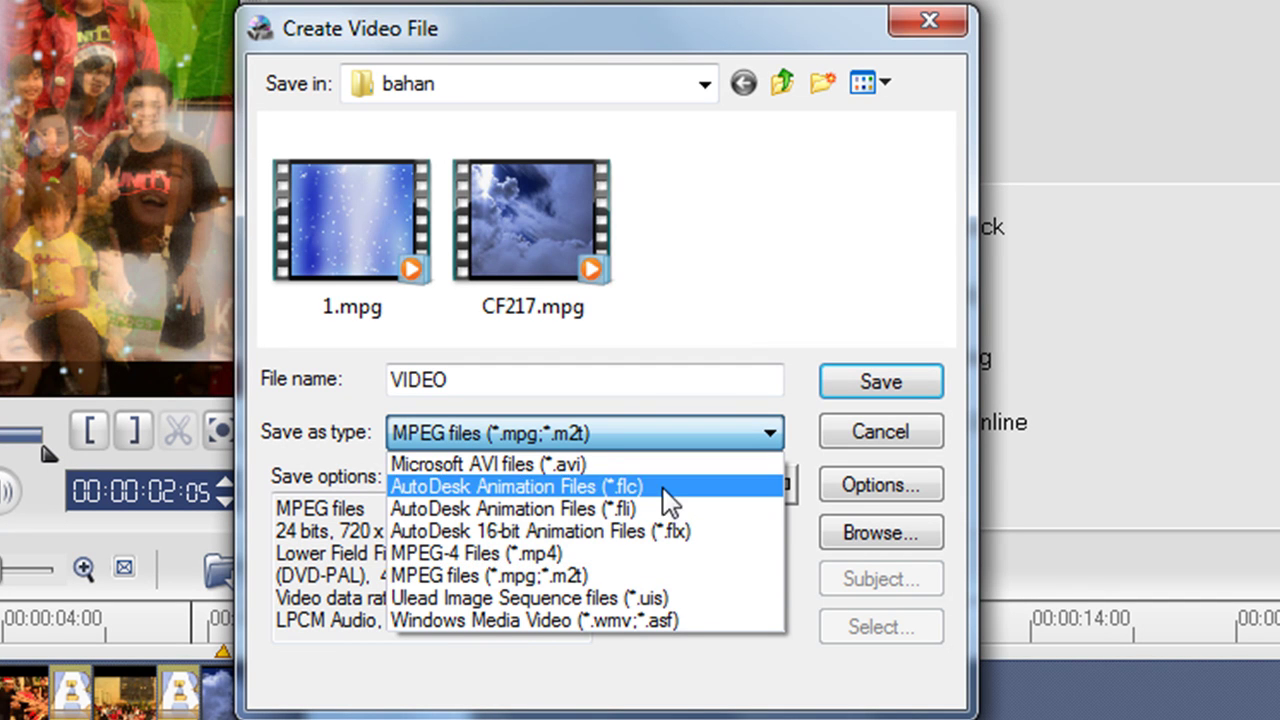
left_click(652, 578)
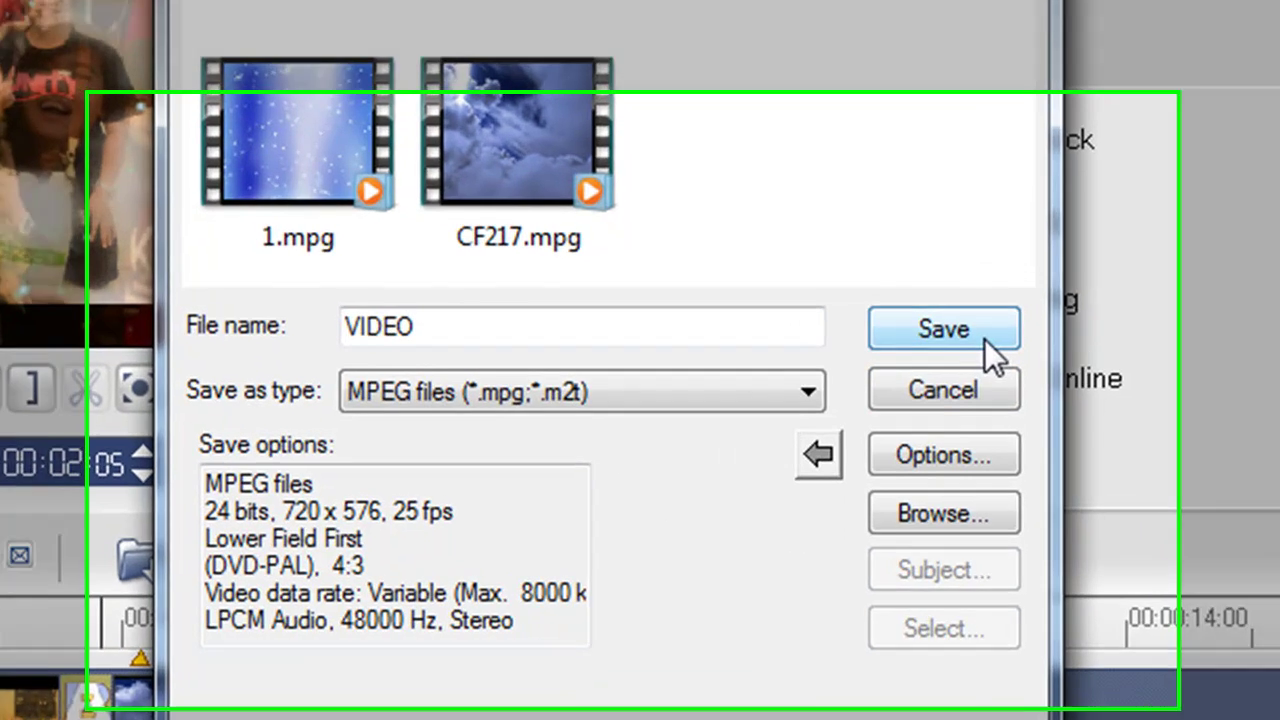
left_click(893, 388)
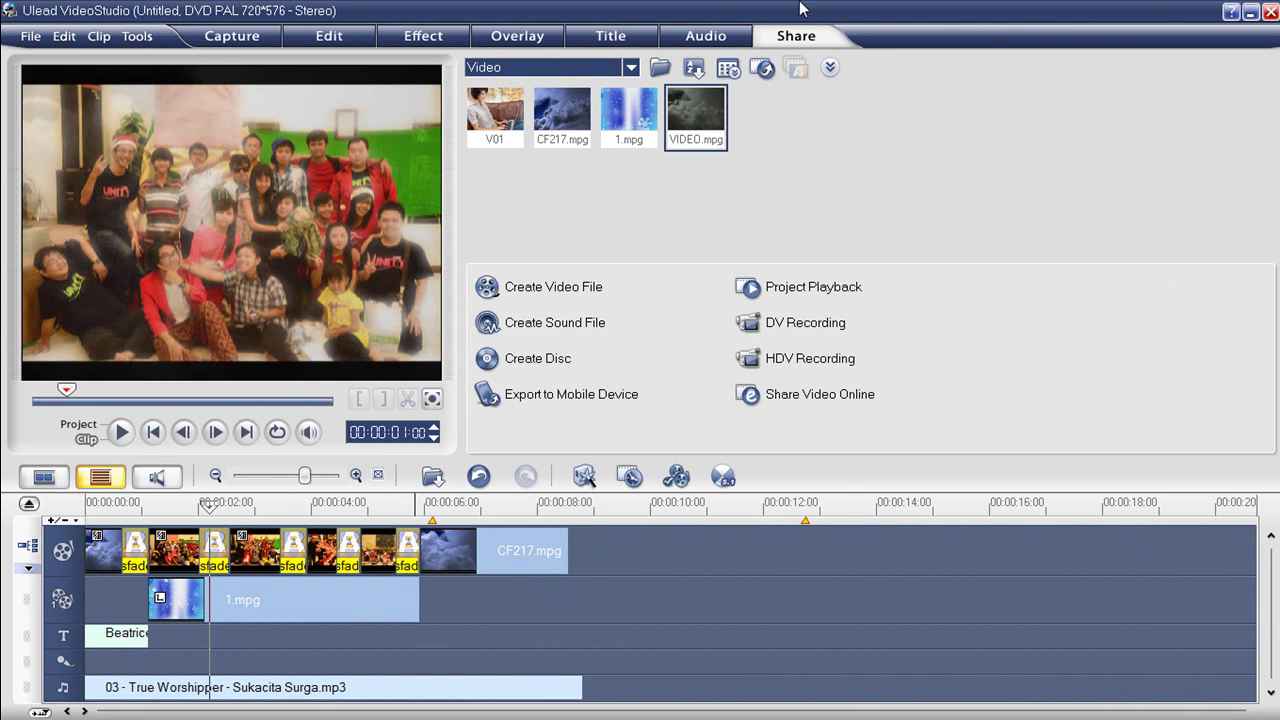
left_click(1251, 13)
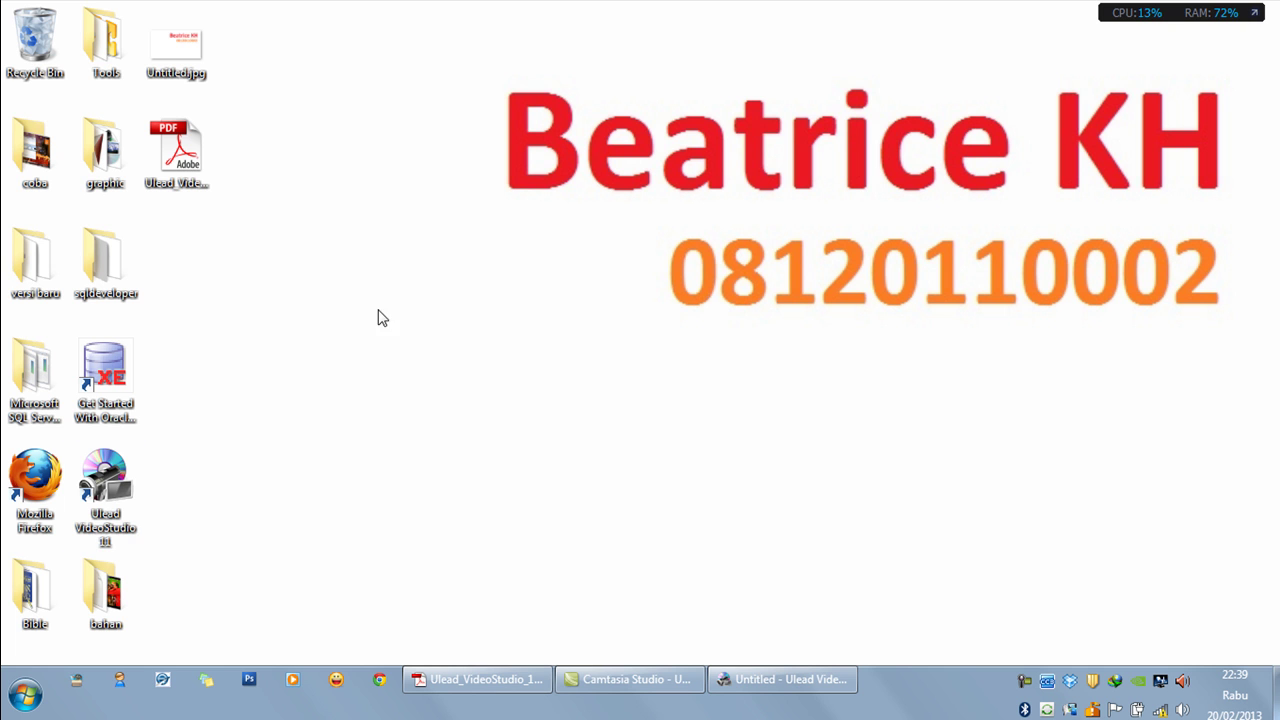
left_click(50, 183)
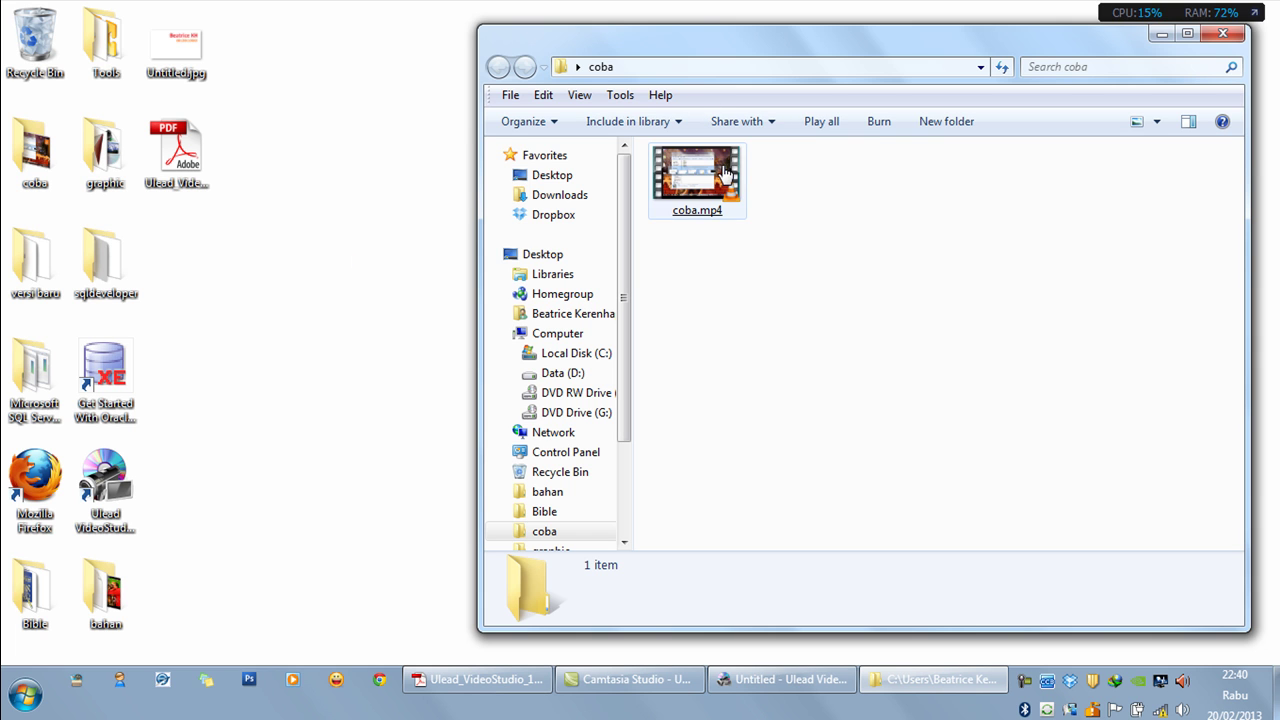
left_click(725, 175)
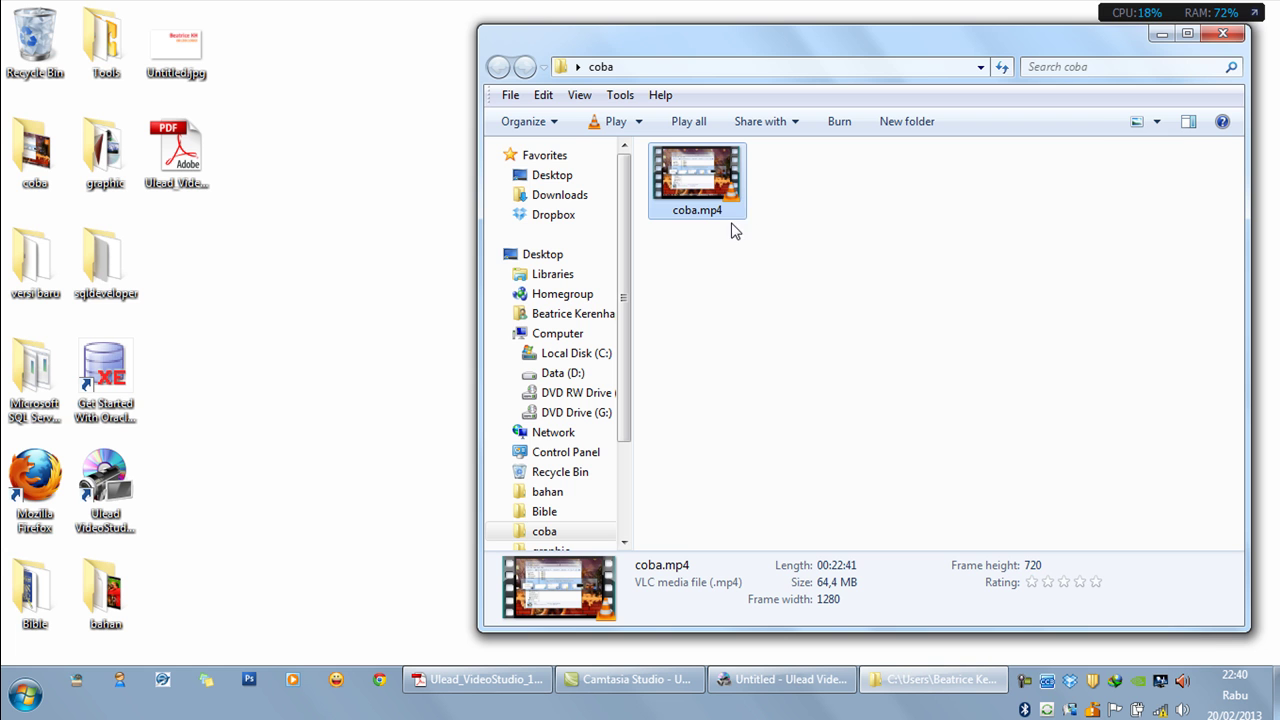
double_click(738, 188)
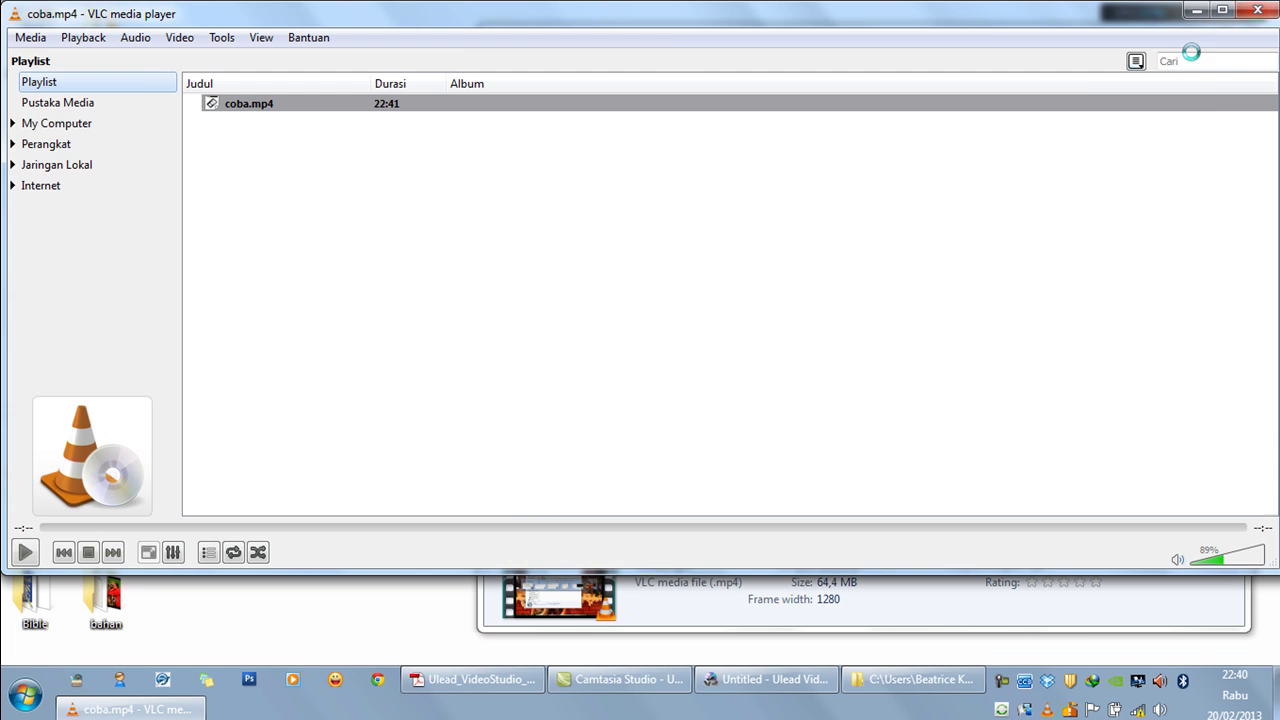
left_click(1250, 10)
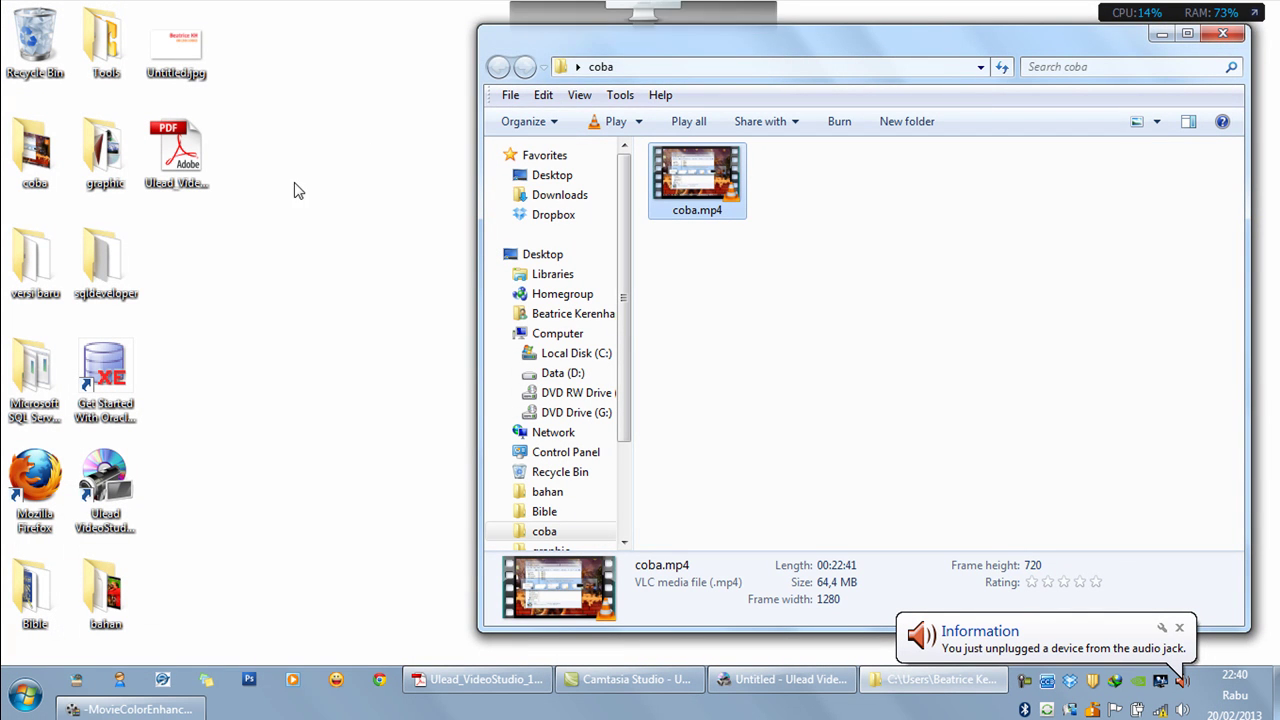
Step: Play the exported VIDEO.mpg from the desktop's bahan folder in full screen, and close the player and the open folder windows
double_click(105, 595)
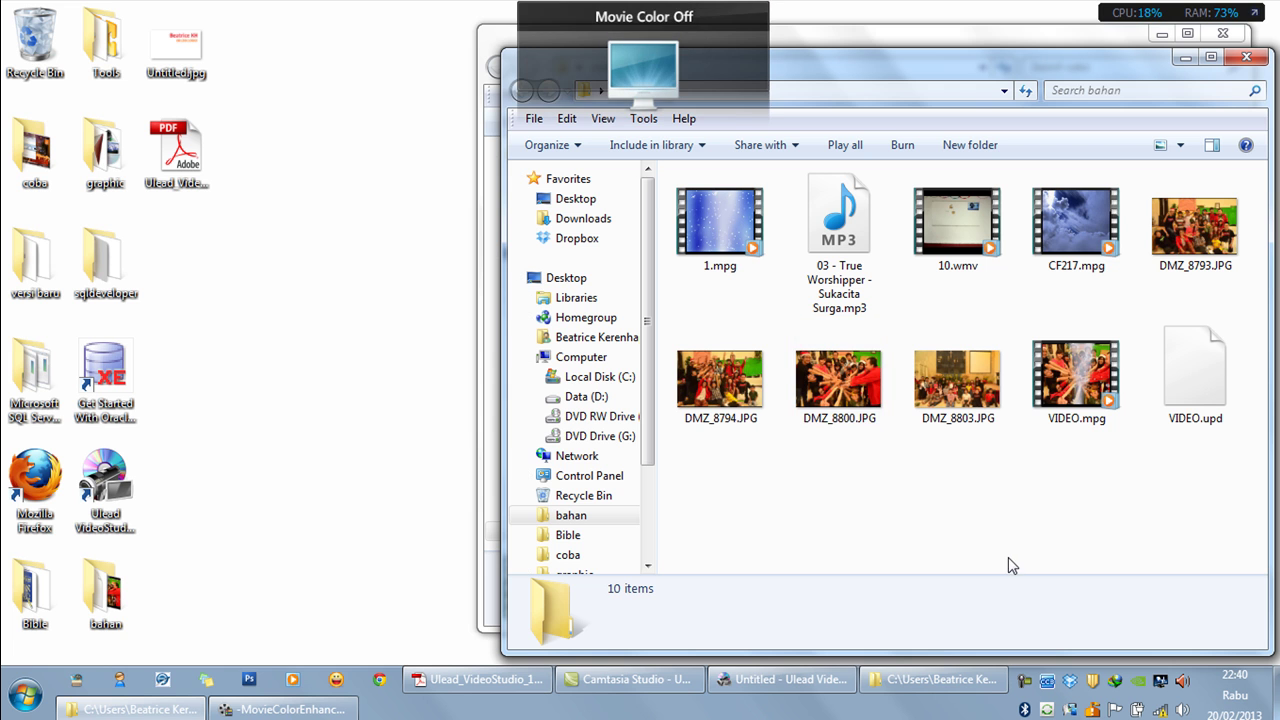
left_click(1092, 424)
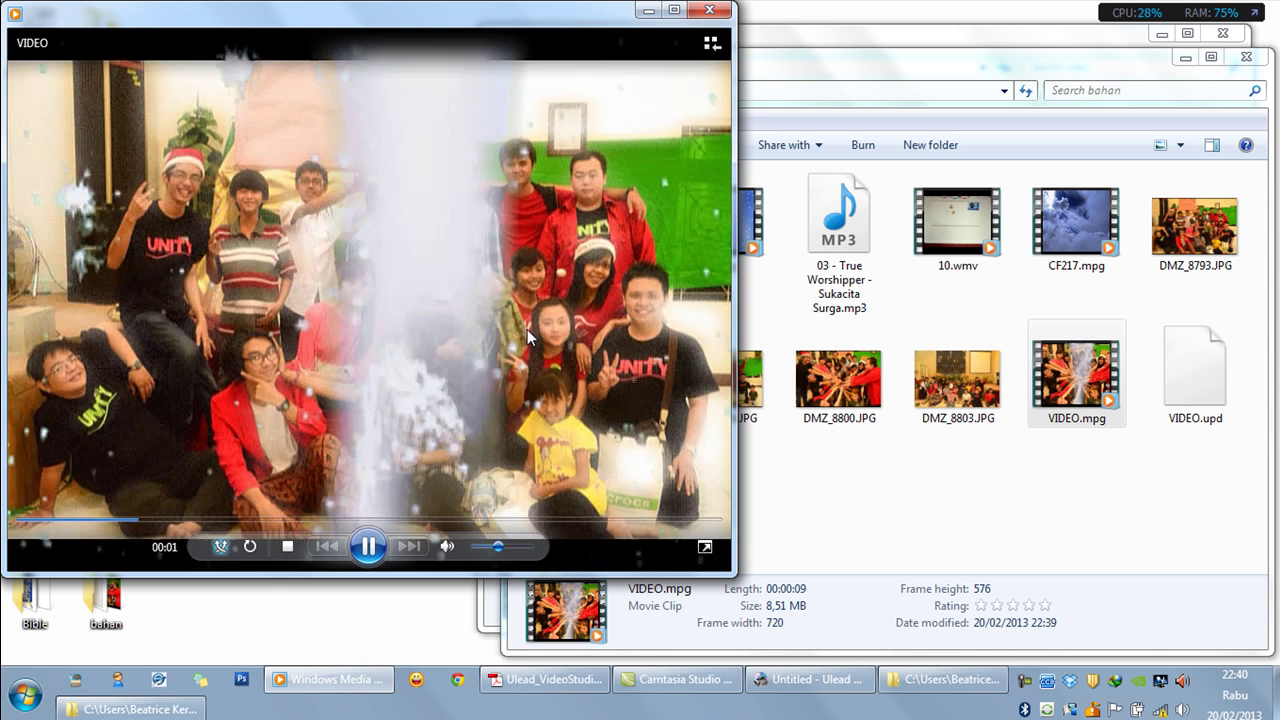
double_click(527, 329)
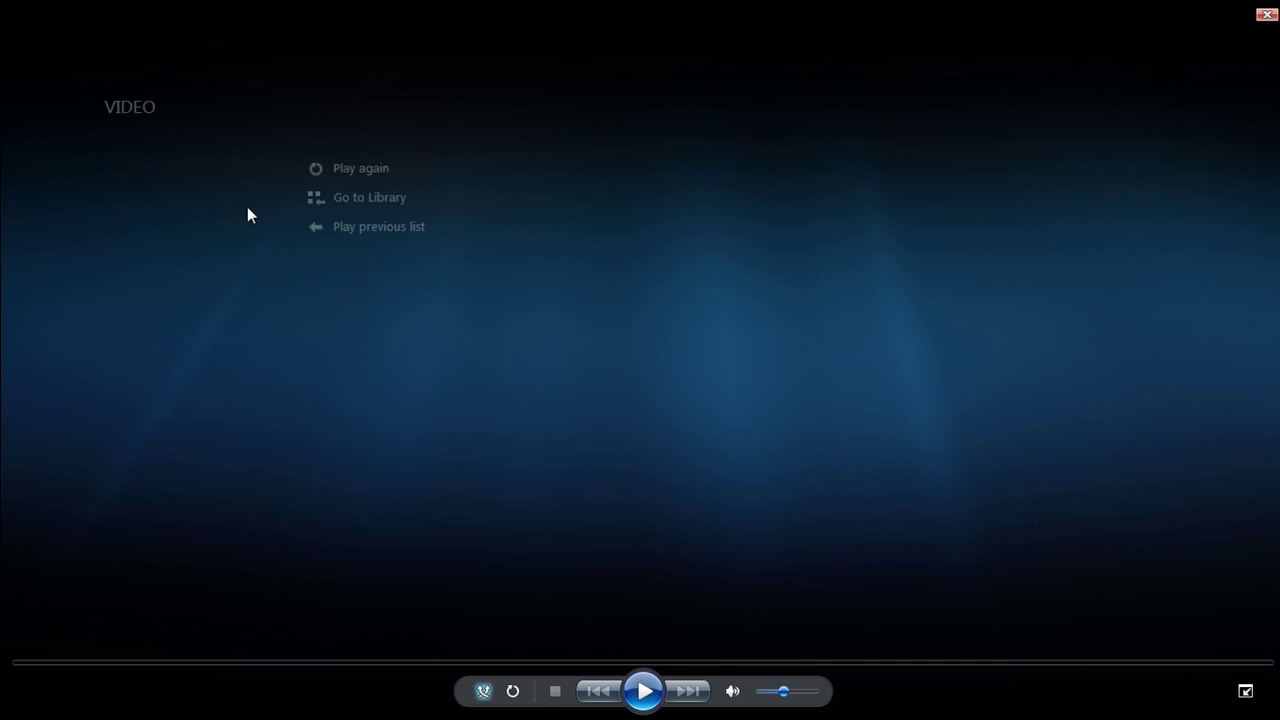
left_click(1266, 14)
left_click(1240, 60)
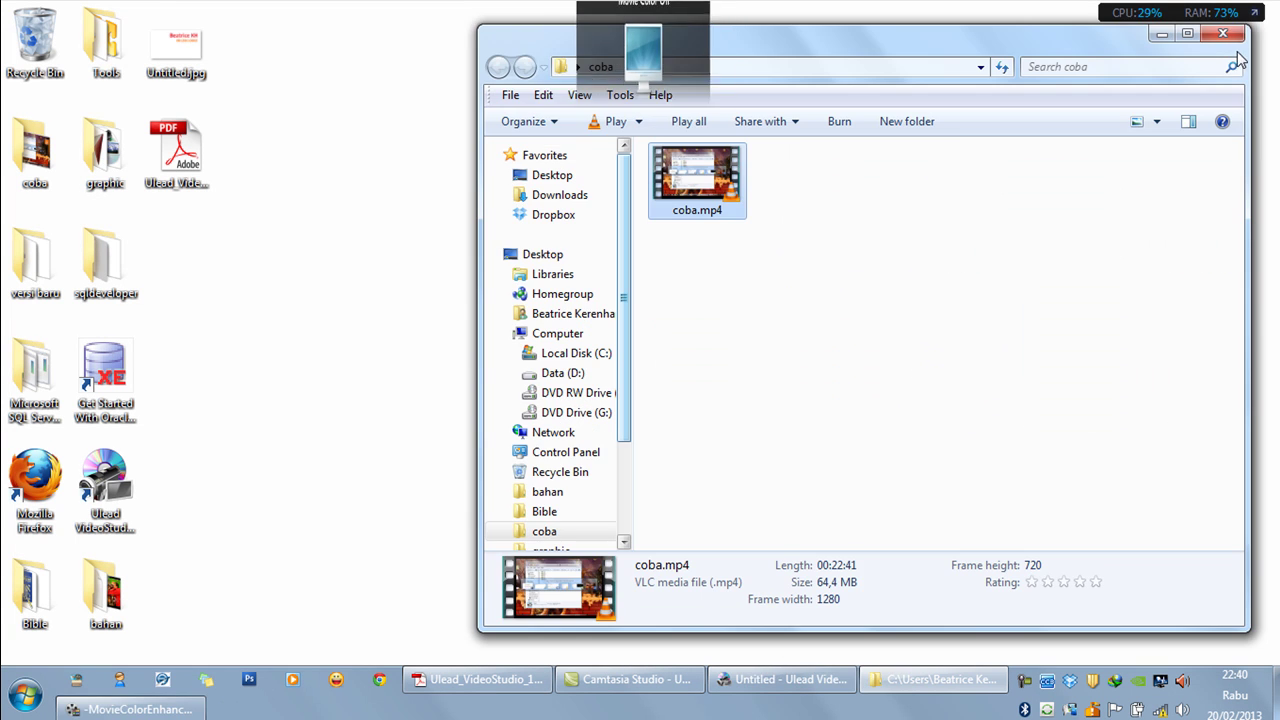
left_click(1222, 33)
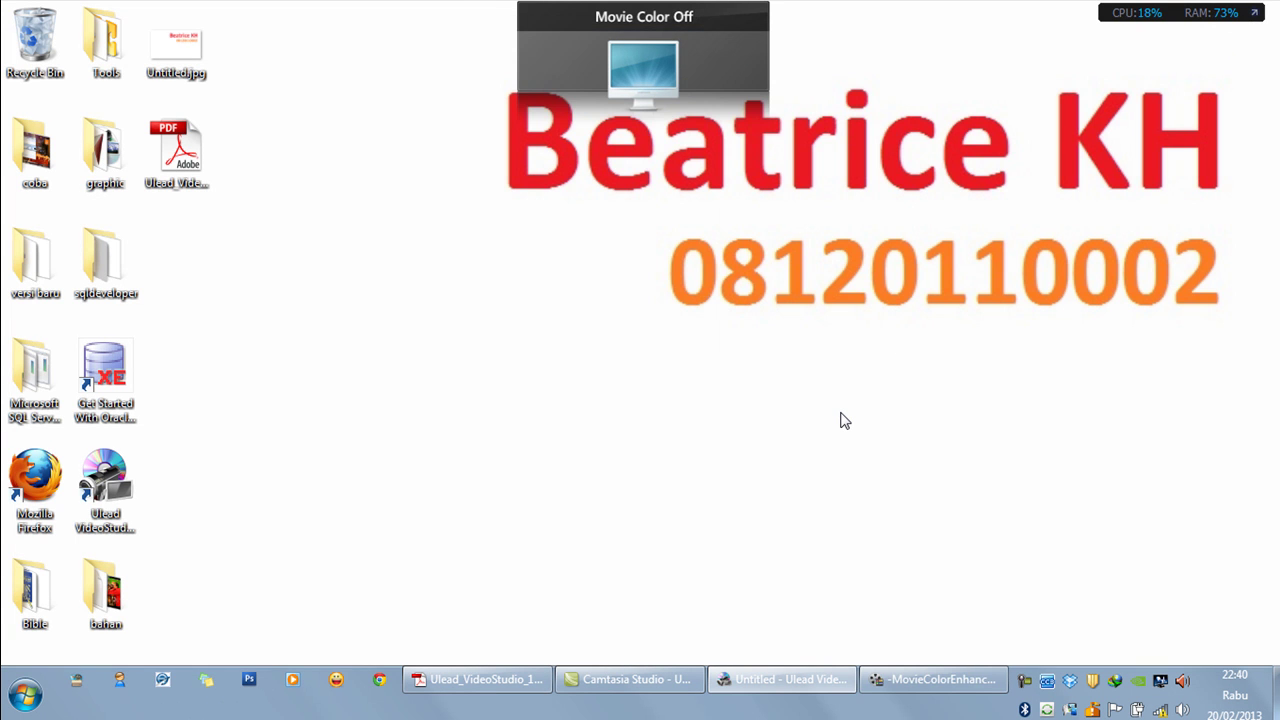